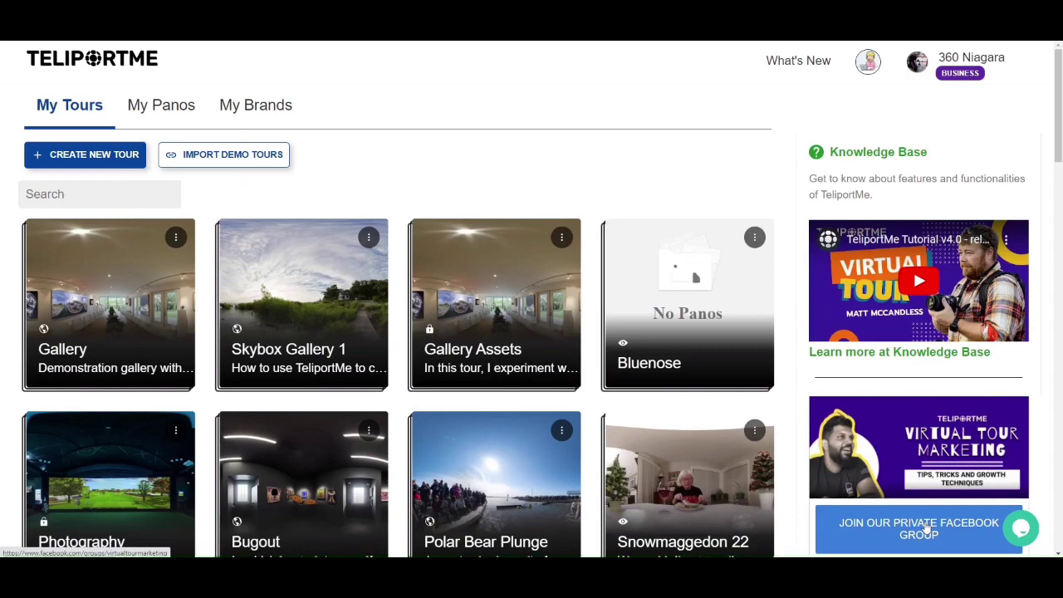
Start a new tour named 'Personal Ai Art Gallery' with its weekly-changing photography description.
click(81, 155)
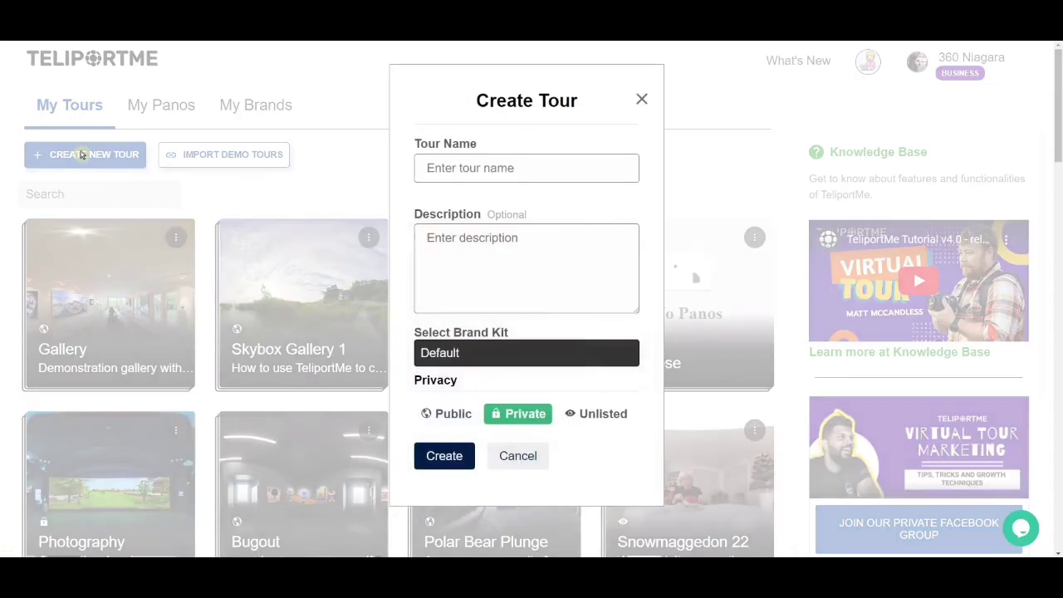
click(543, 172)
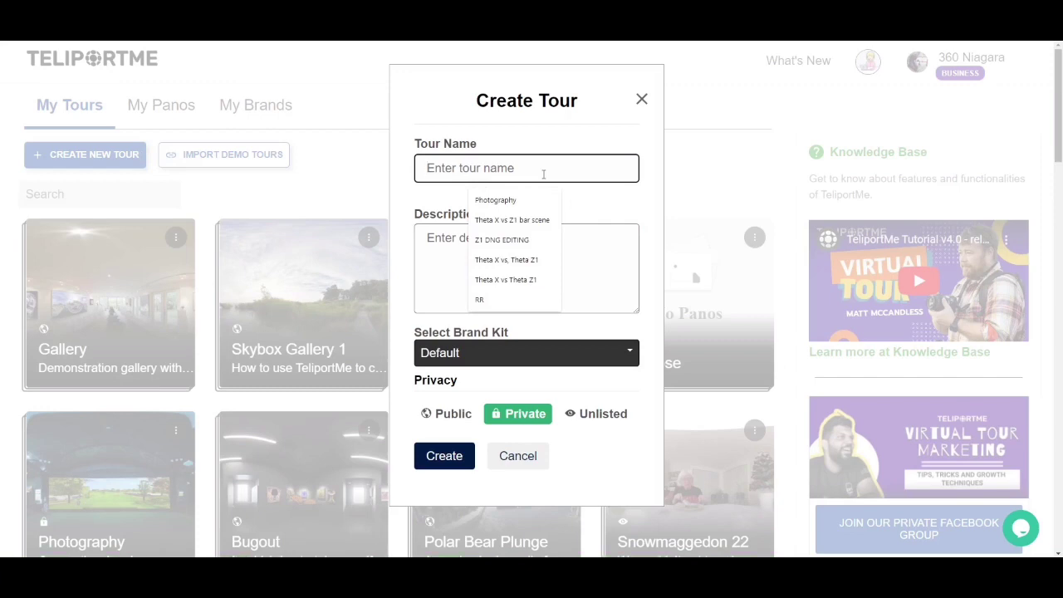
text(Pe)
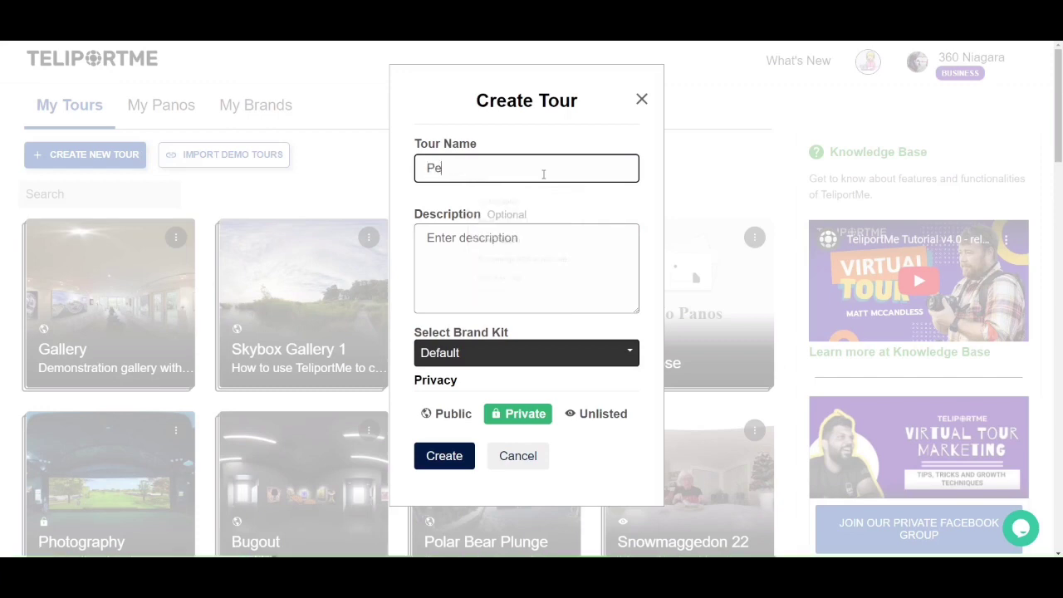
text(rsonal )
text(Ai Art)
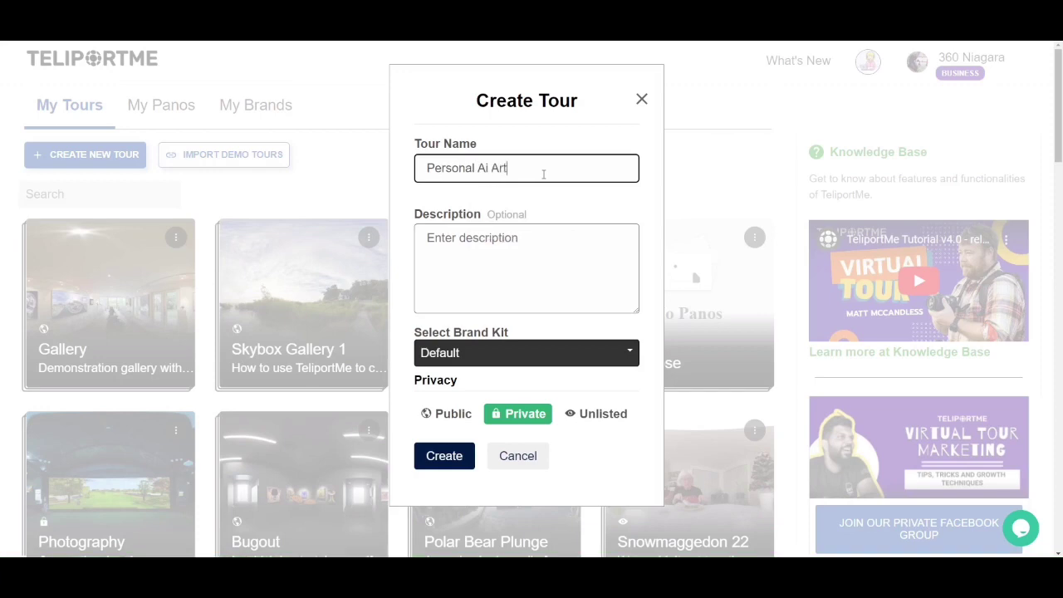
text( Gallery)
click(499, 239)
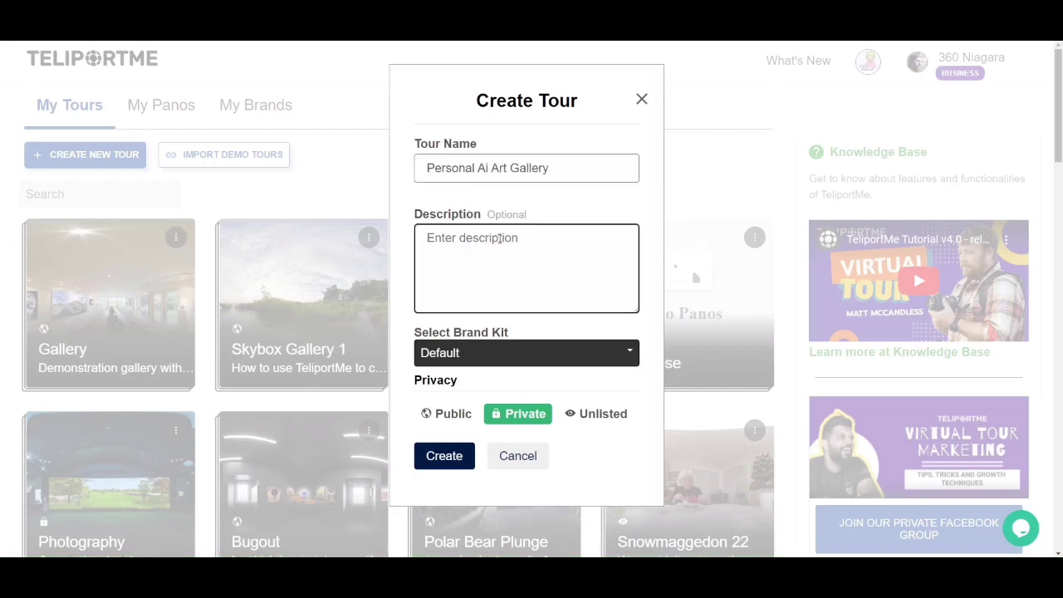
text(c)
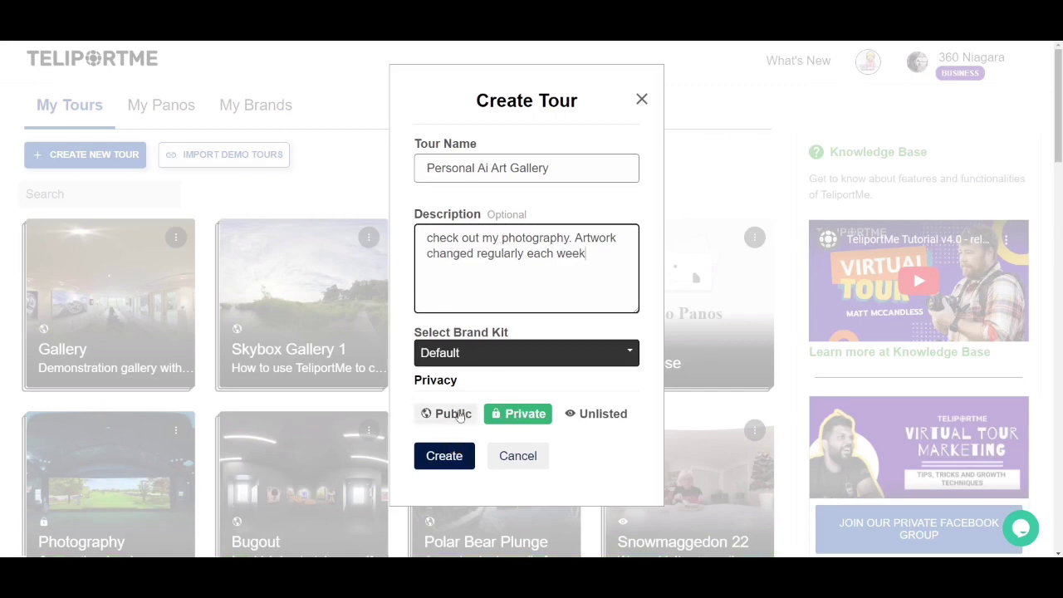
Set the tour's privacy to Unlisted and create it.
click(454, 414)
click(519, 415)
click(609, 416)
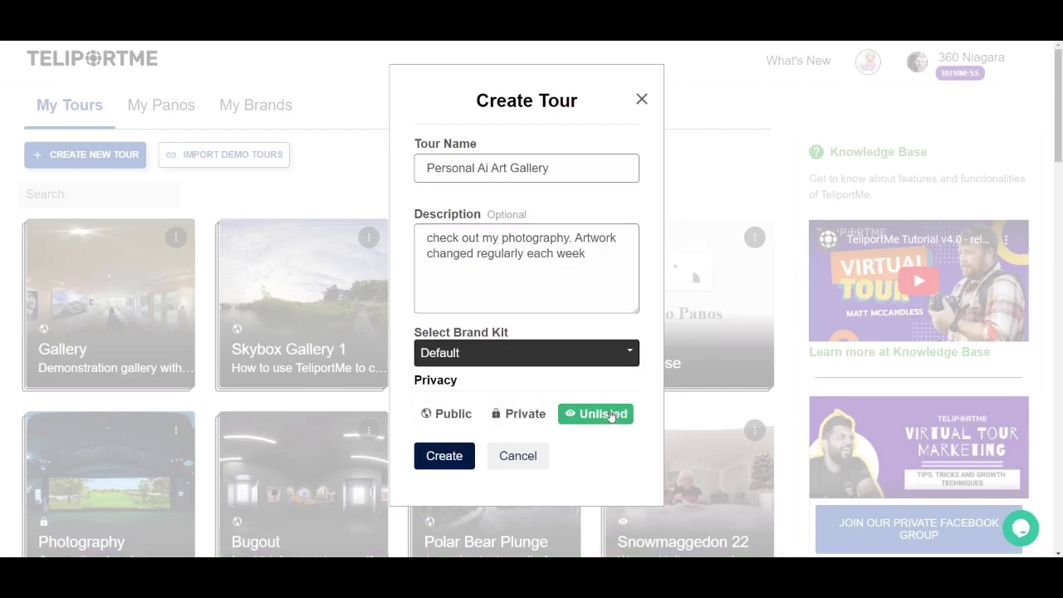
click(444, 456)
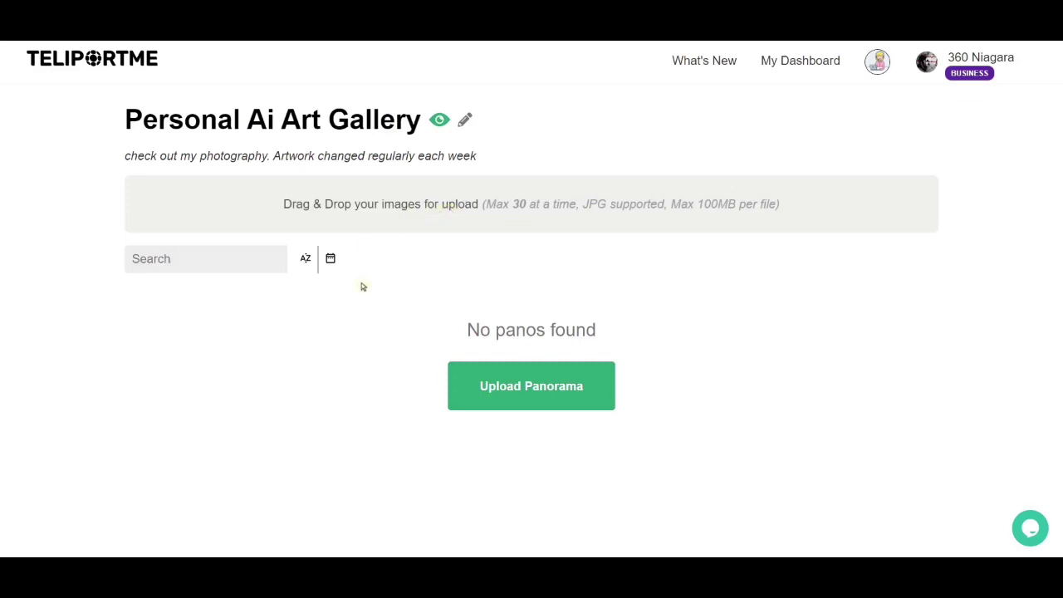
Upload IMG_6668.JPG and IMG_6654 2.JPG from the image folder onto the tour's upload area.
drag(374, 556, 374, 514)
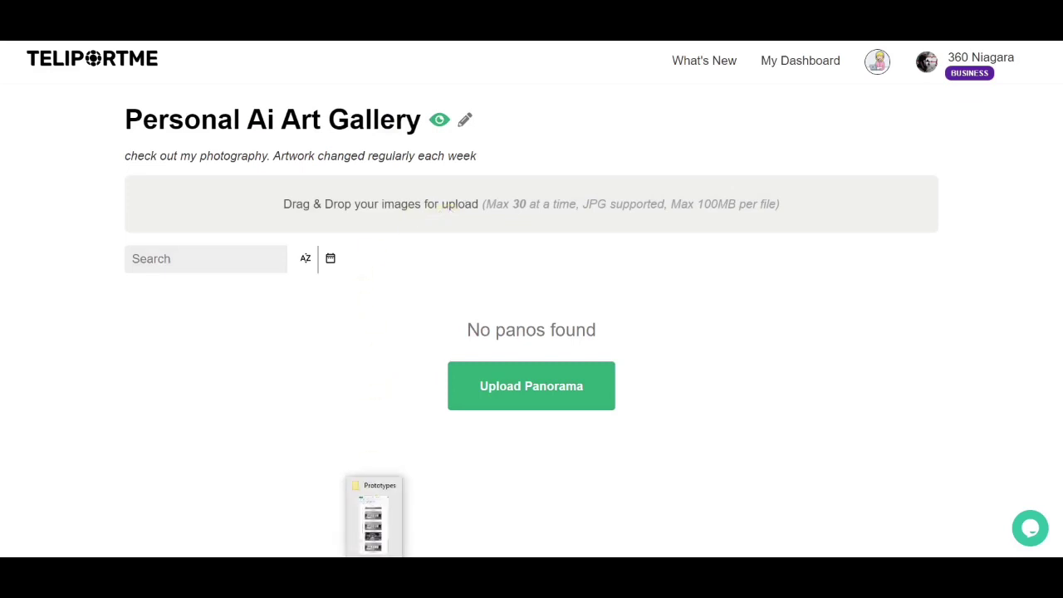
click(374, 514)
ctrl+click(880, 333)
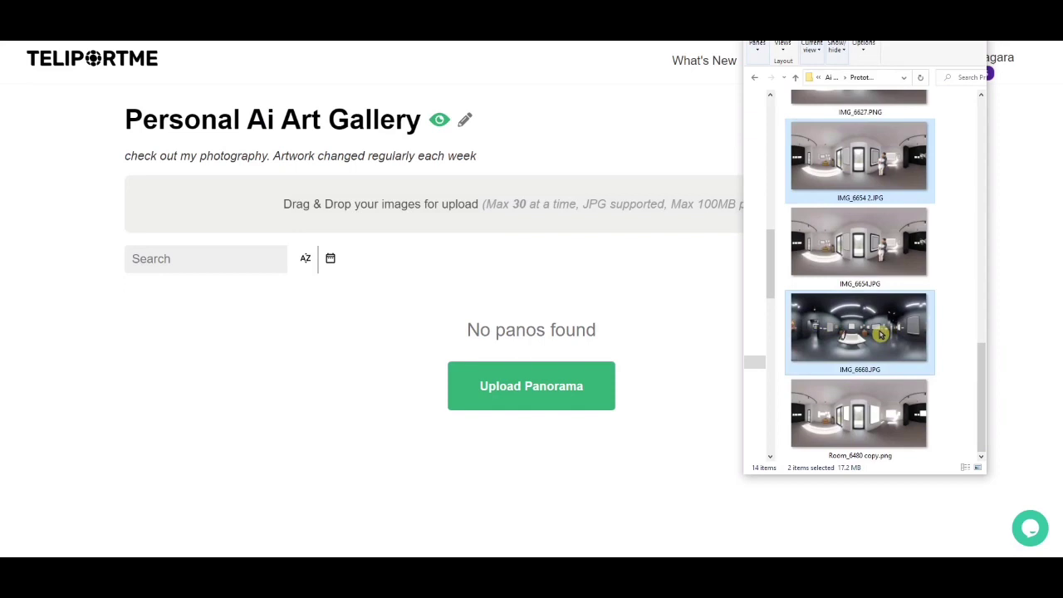
mouse_move(878, 334)
mouse_down()
mouse_move(462, 202)
mouse_move(463, 220)
mouse_up()
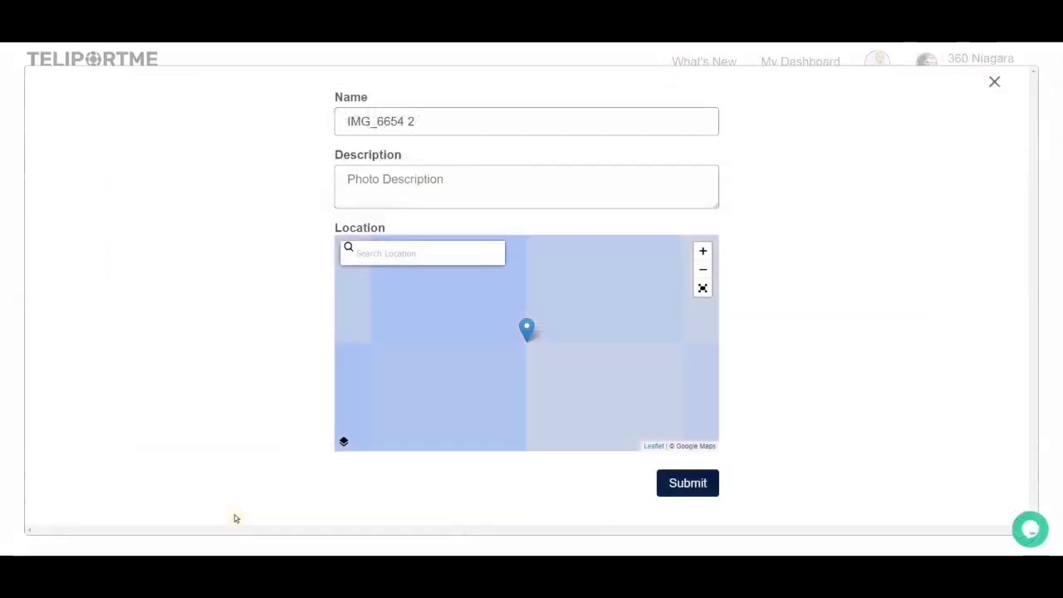
Rename the panorama 'Room 1' and describe it as Portraits and Street Photography.
triple_click(450, 134)
text(Room 1)
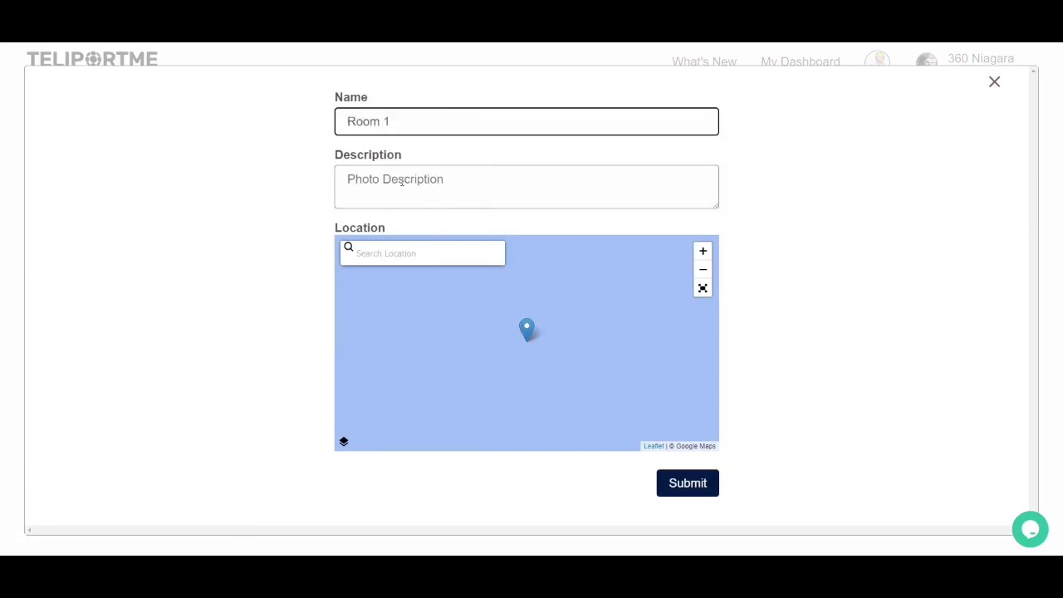
click(401, 181)
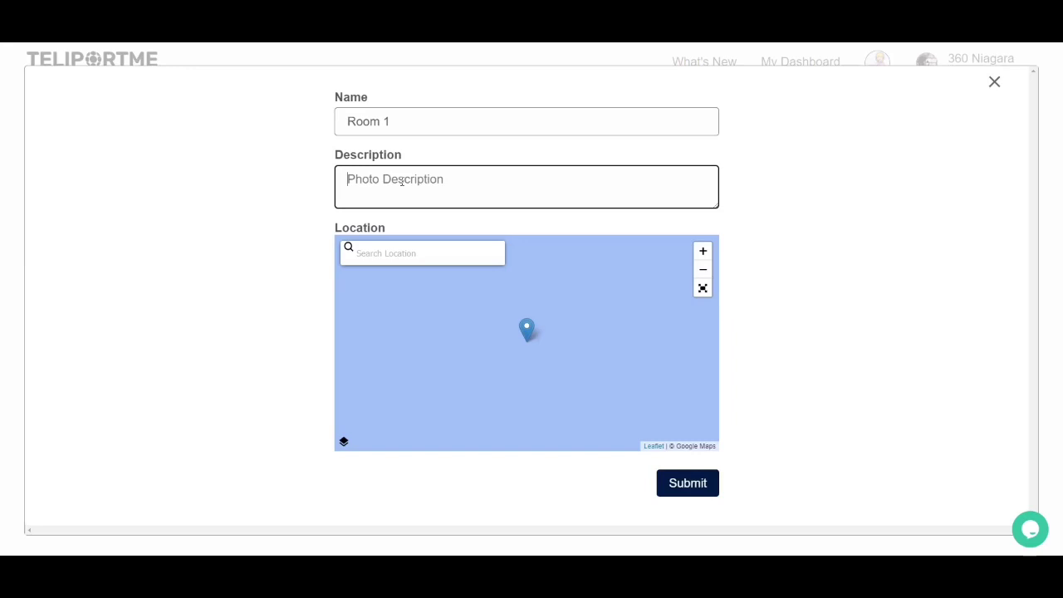
text(P)
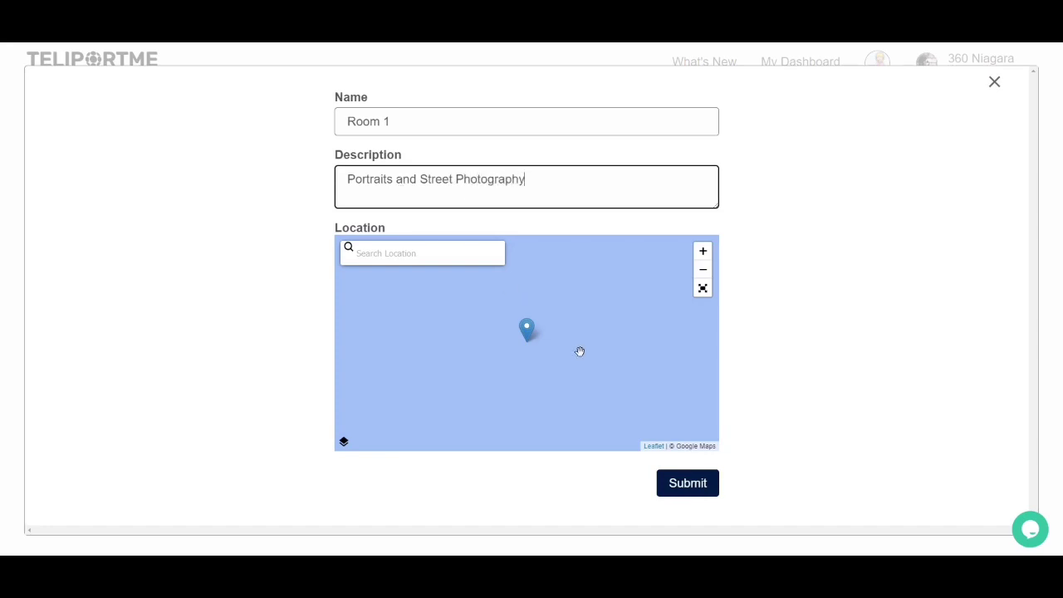
Locate it in Port Colborne, Ontario, pin it on the canal, and save.
click(425, 253)
text(Po)
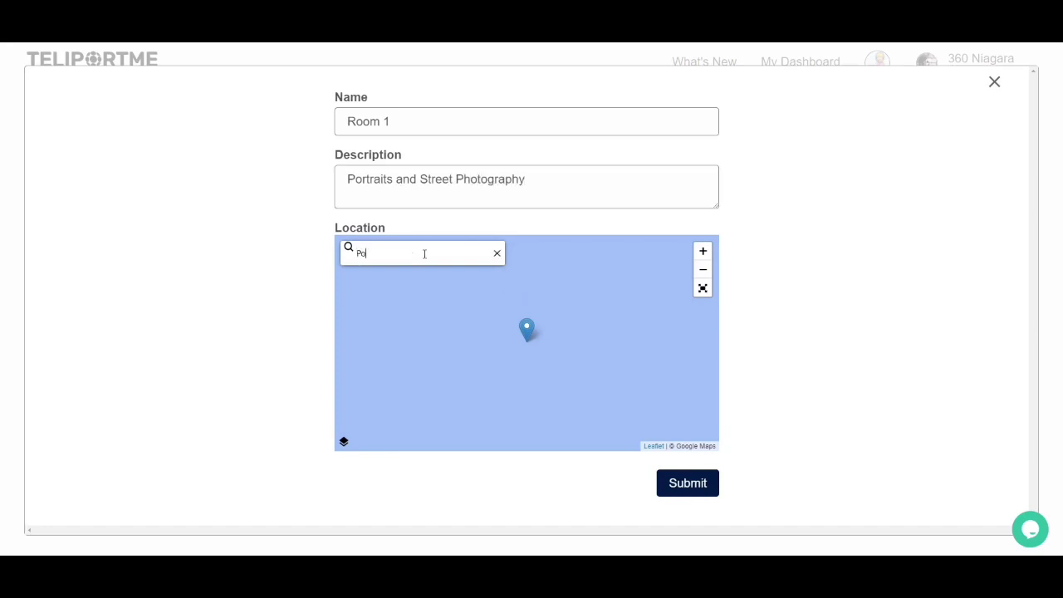
text(rt Colb)
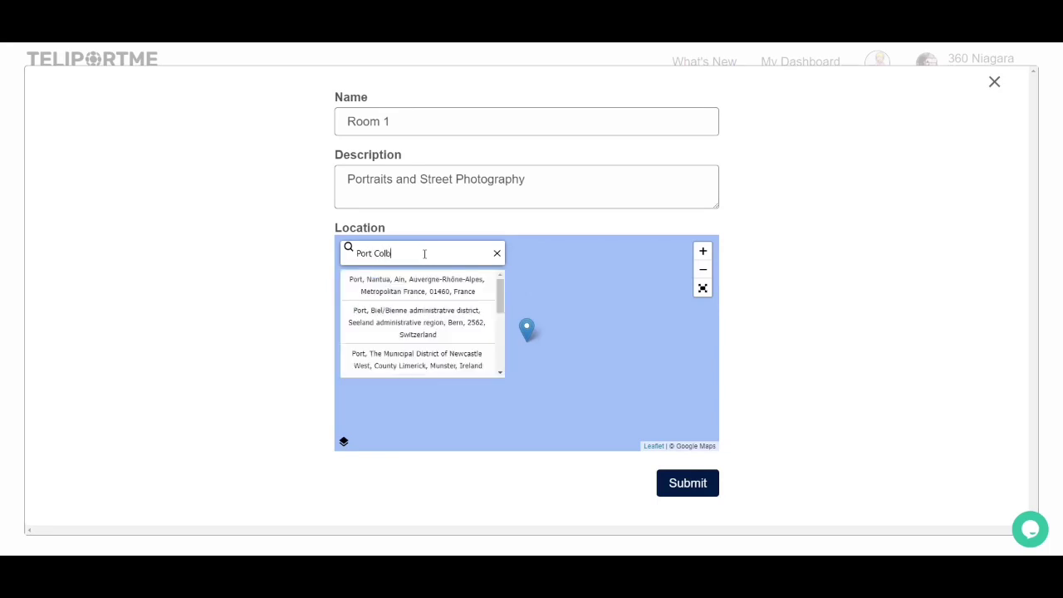
text(orne, Ontar)
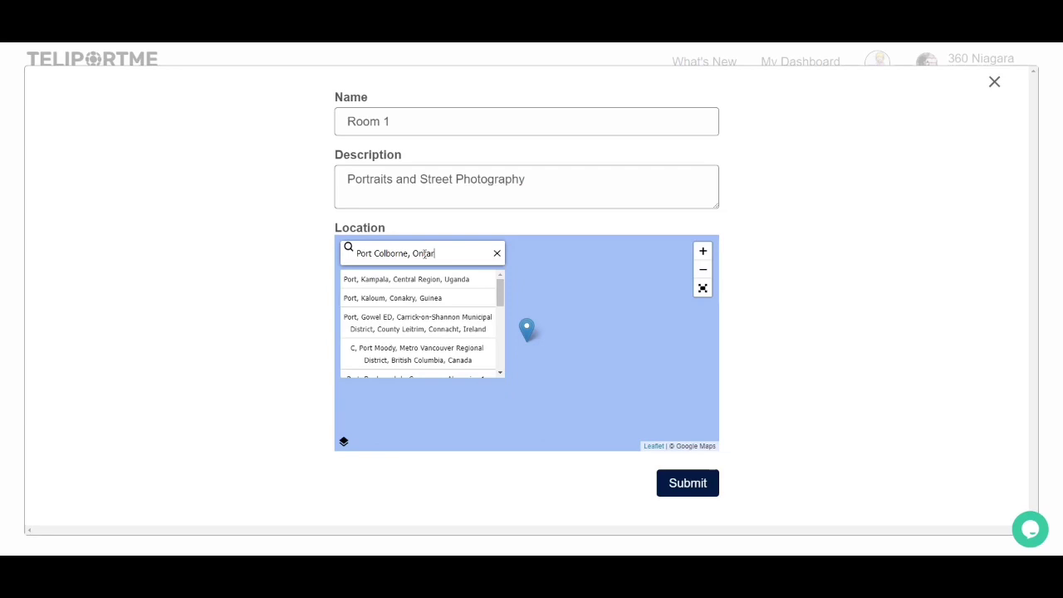
text(io)
click(454, 286)
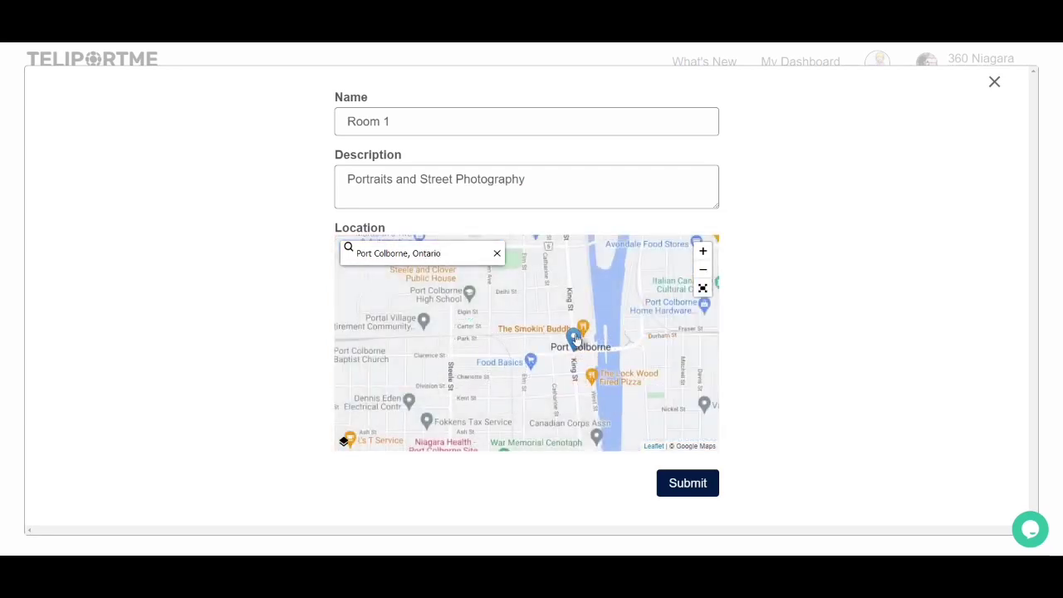
drag(581, 342, 609, 332)
scroll(617, 368, up, 1)
drag(557, 287, 557, 346)
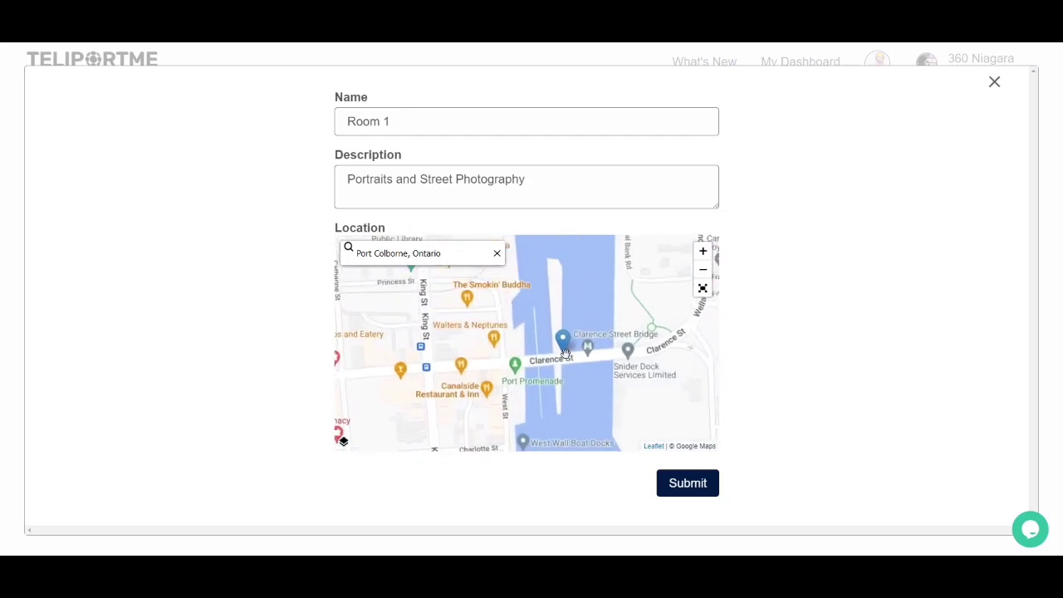
click(684, 484)
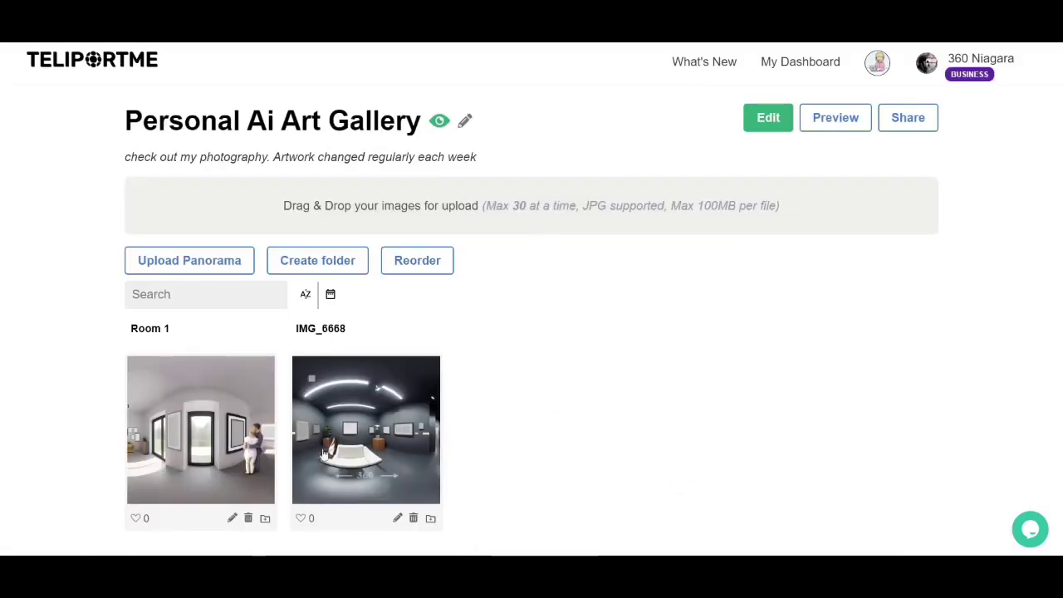
Rename IMG_6668 to 'Room 2', describe it as Other Photography, and save.
click(398, 517)
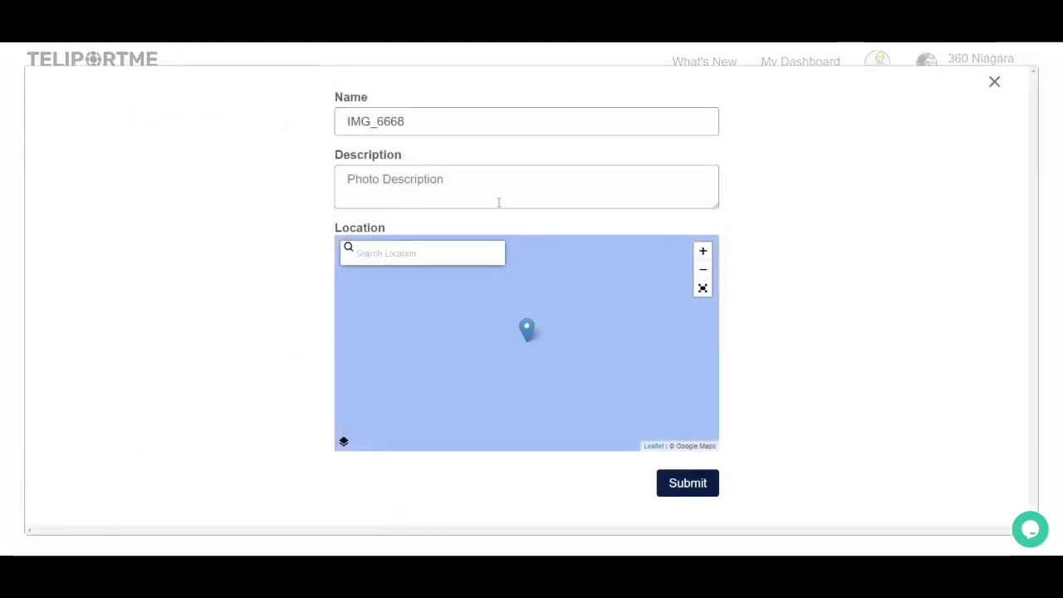
drag(407, 122, 282, 122)
text(R)
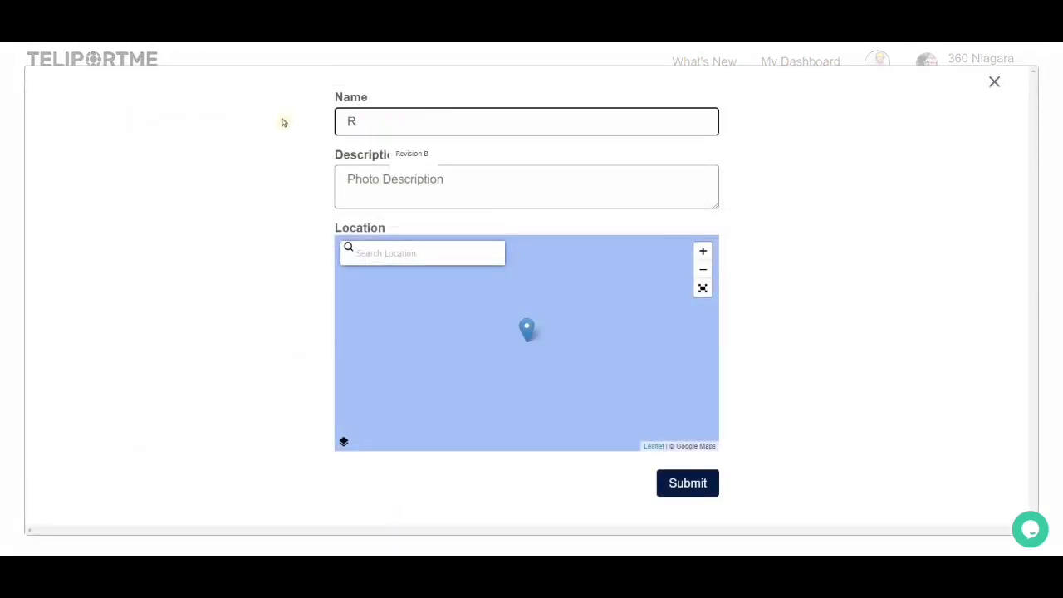
text(oom 2)
click(385, 181)
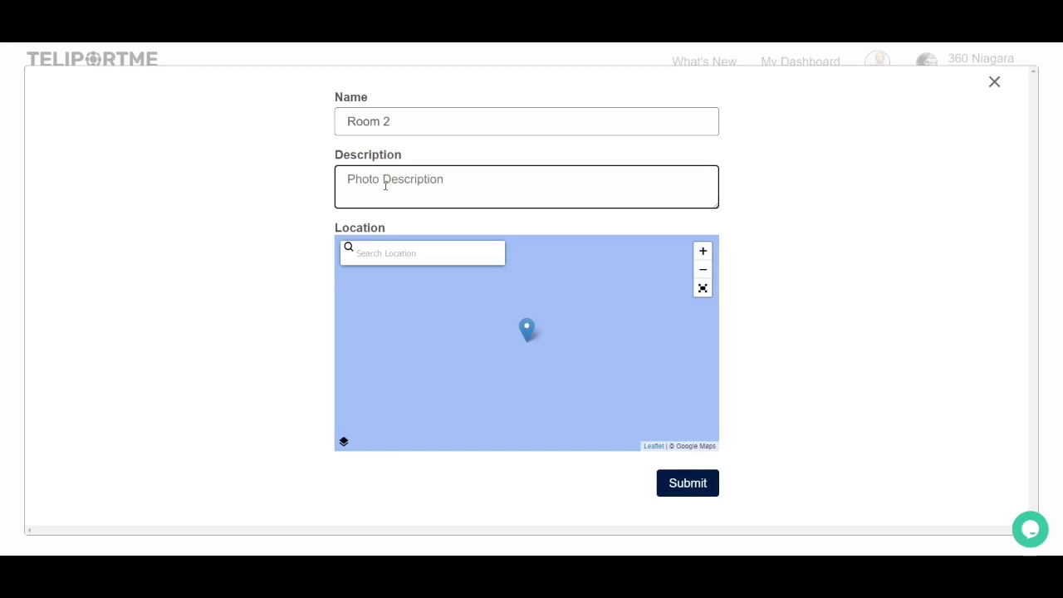
text(Other Photogr)
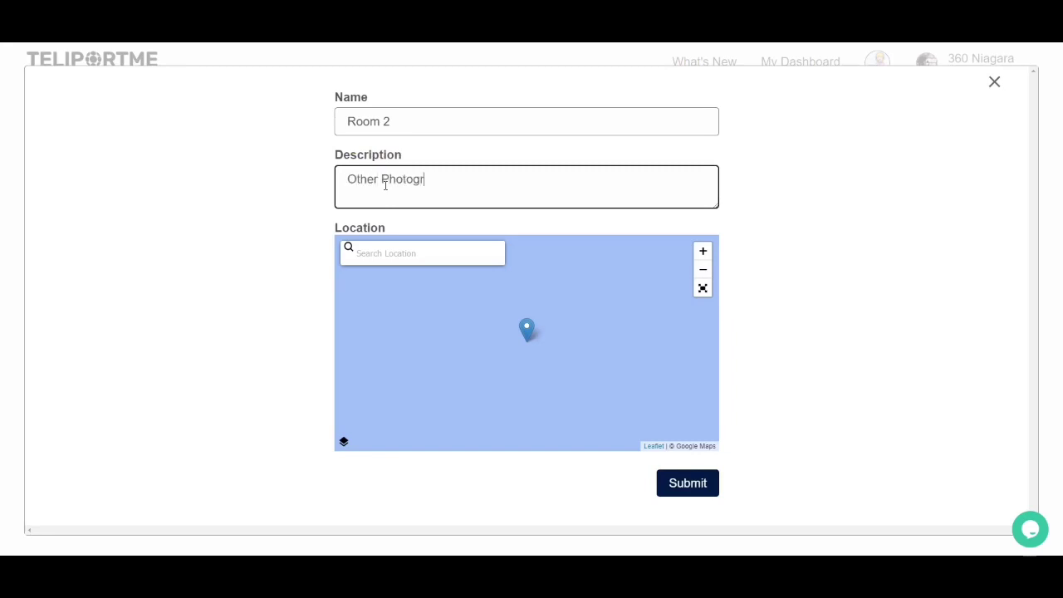
click(686, 485)
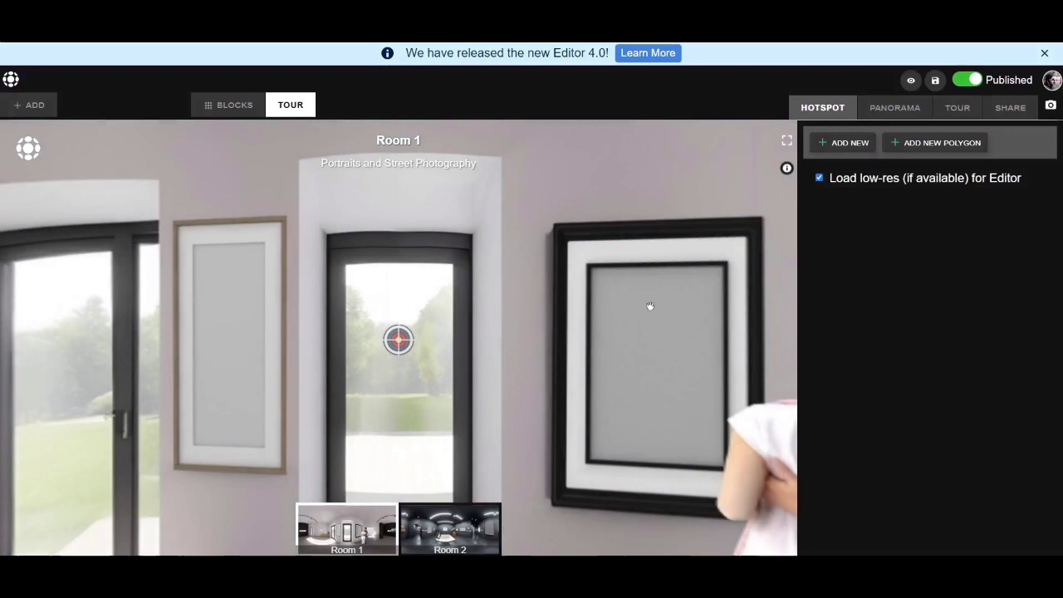
mouse_move(650, 308)
mouse_down()
mouse_move(534, 278)
mouse_move(150, 278)
mouse_up()
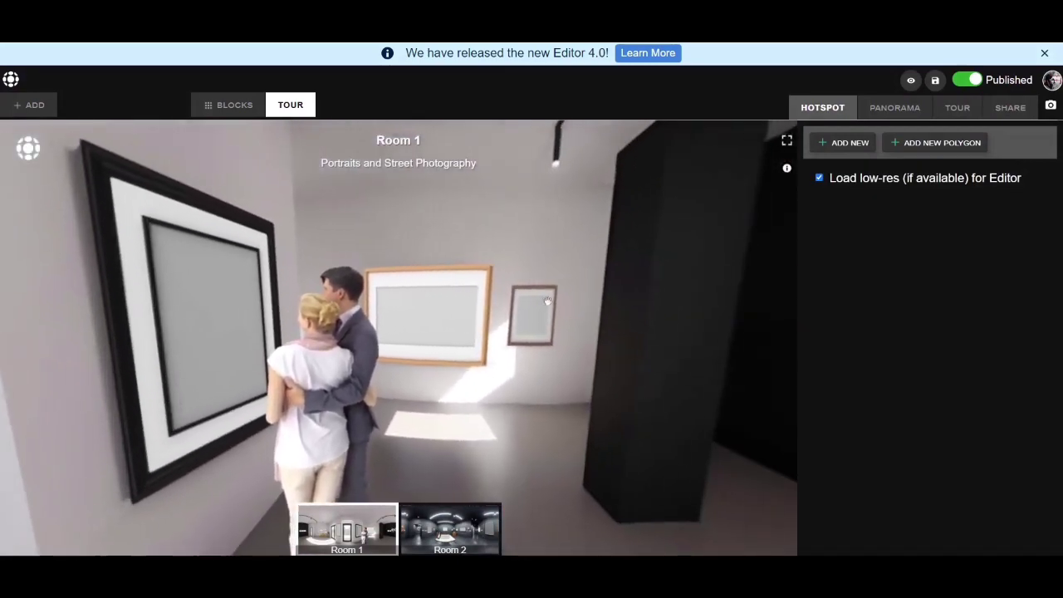
drag(607, 310, 341, 308)
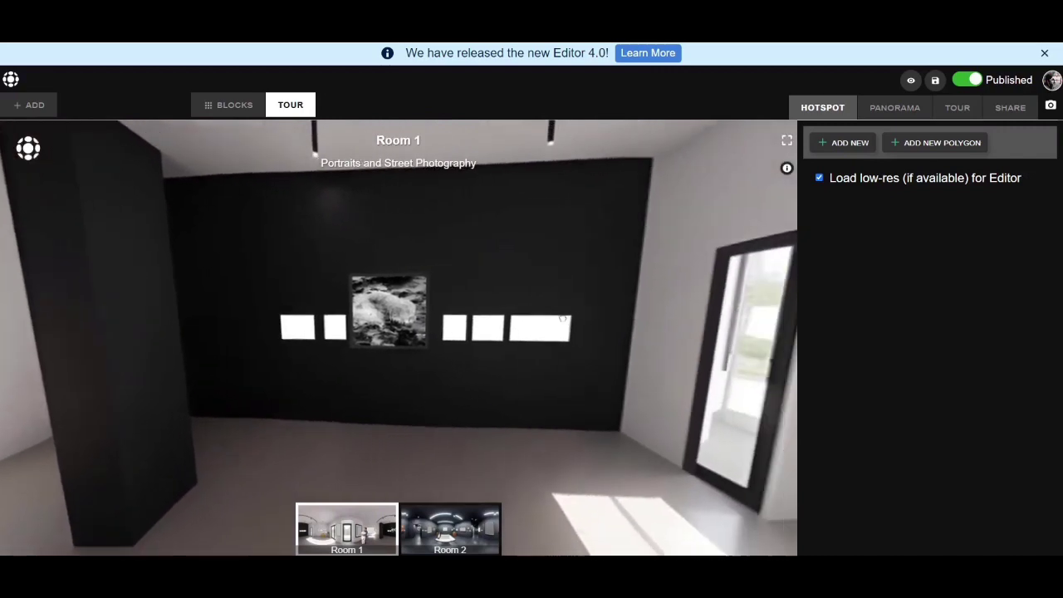
drag(698, 315, 542, 317)
drag(671, 316, 304, 301)
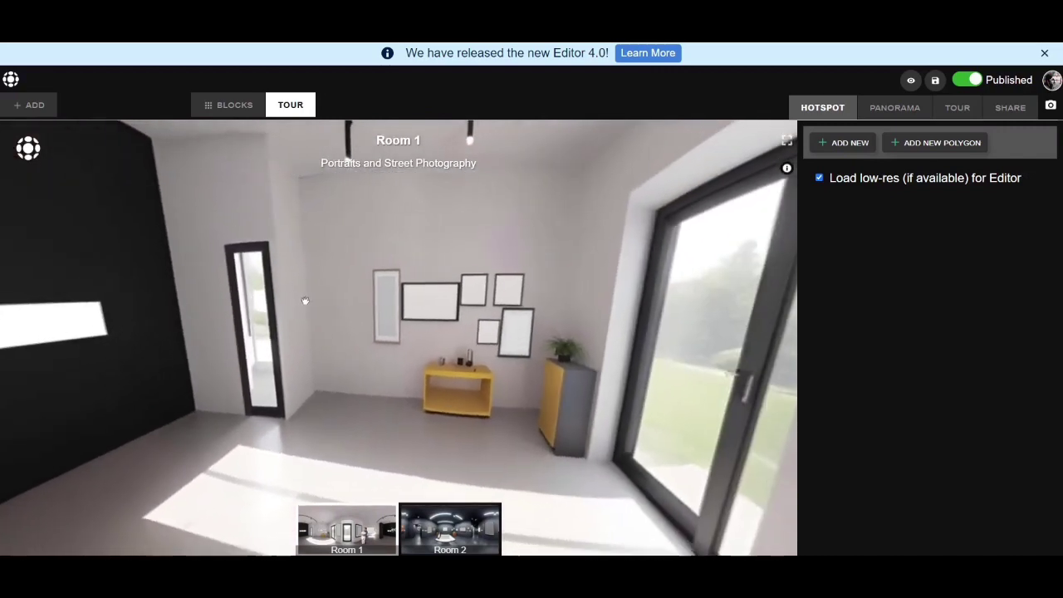
drag(625, 329, 465, 332)
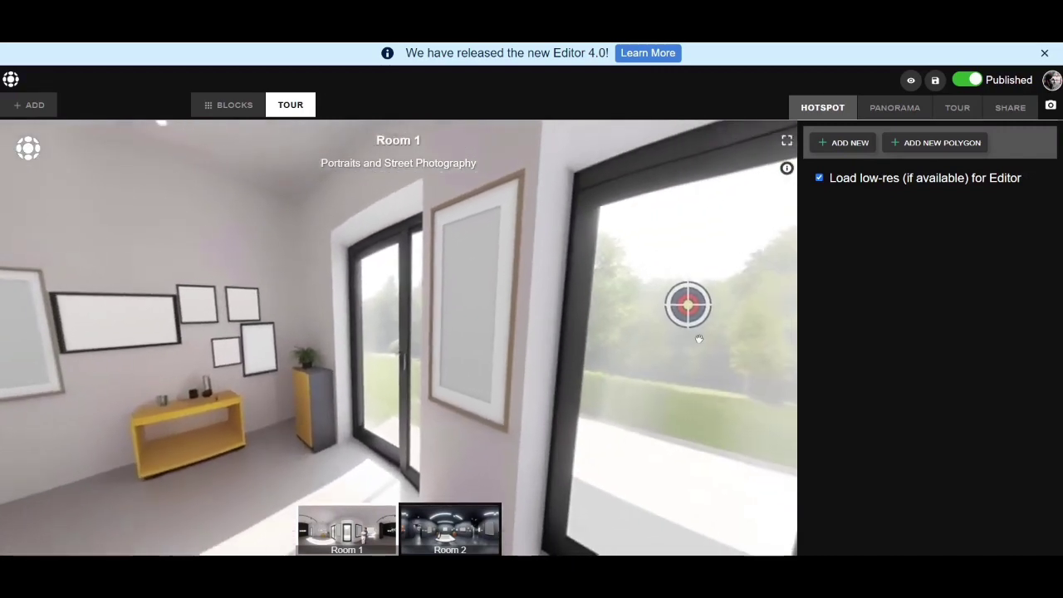
drag(695, 340, 583, 340)
drag(721, 332, 493, 338)
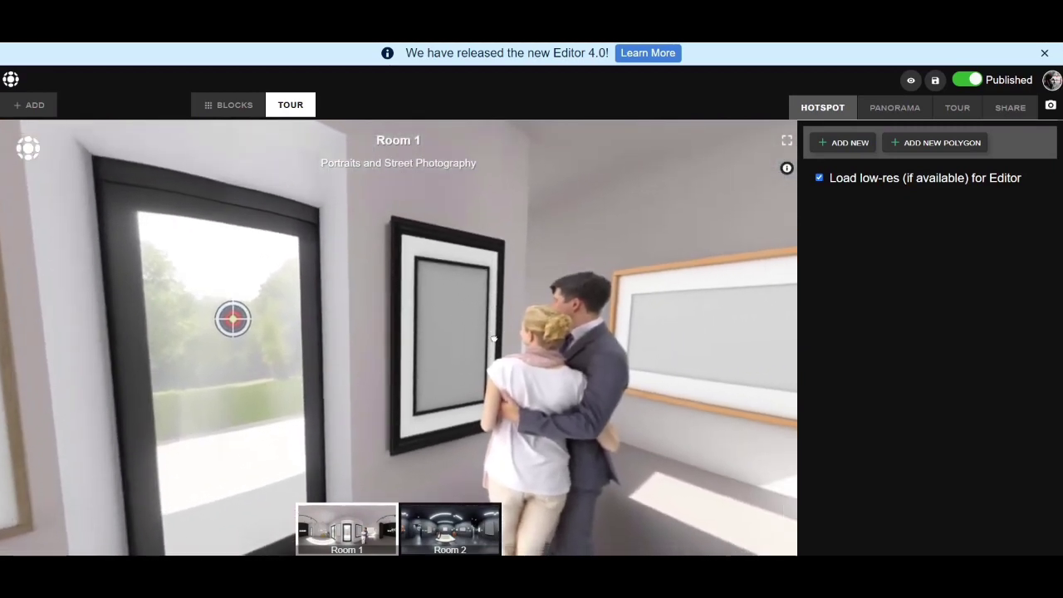
Add a Magic Embed block from the Blocks list and enter 'Light Painting' as its block name.
click(37, 106)
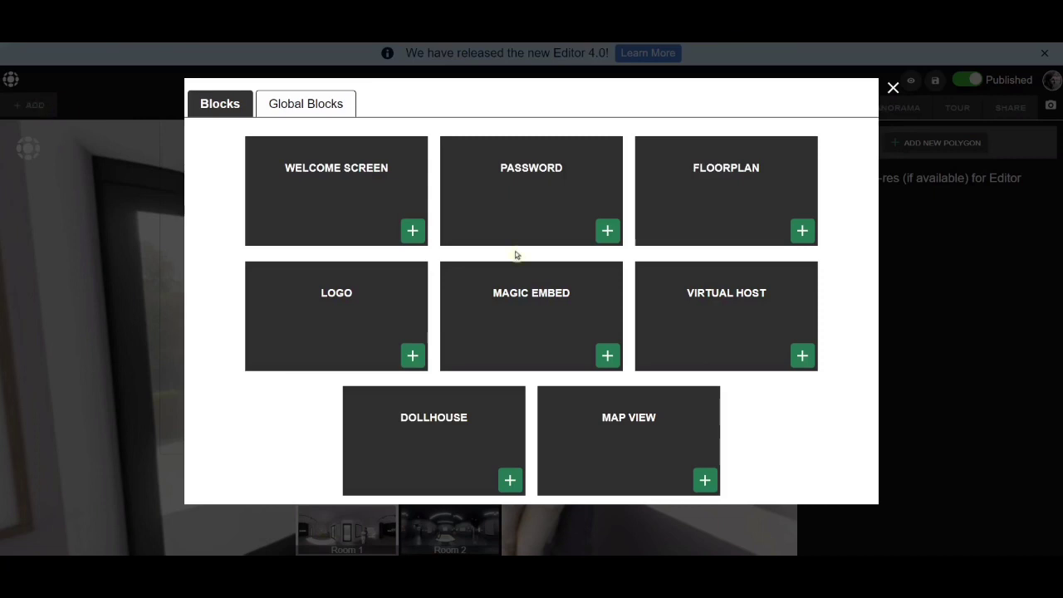
click(607, 357)
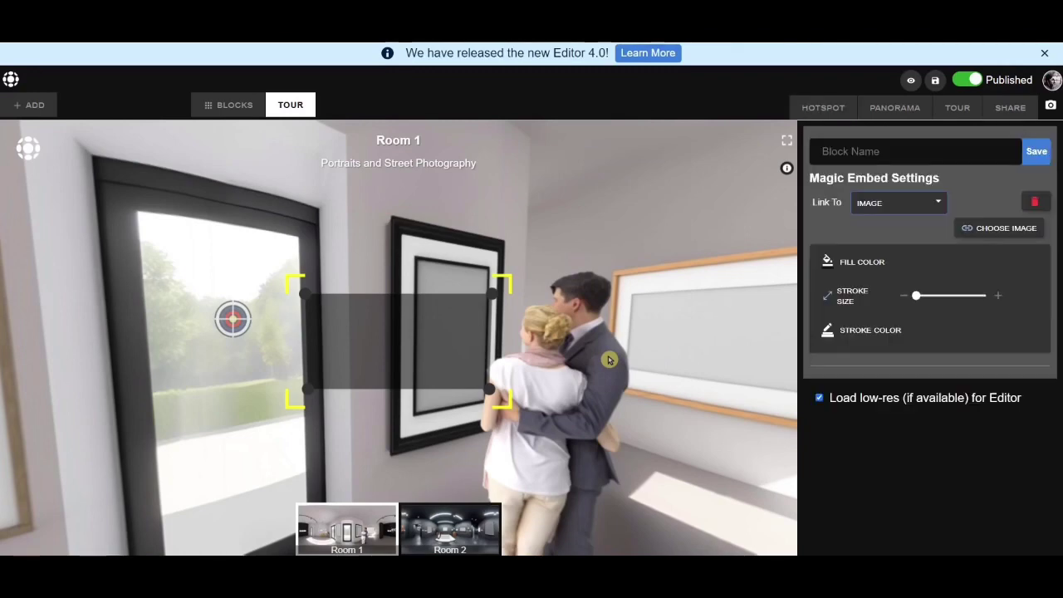
click(848, 150)
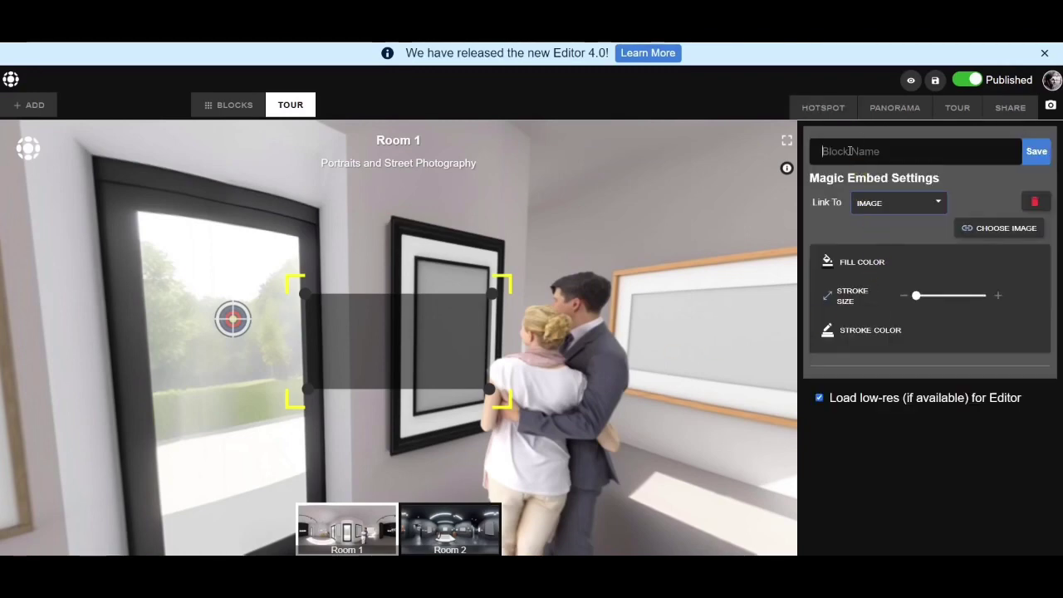
text(Light P)
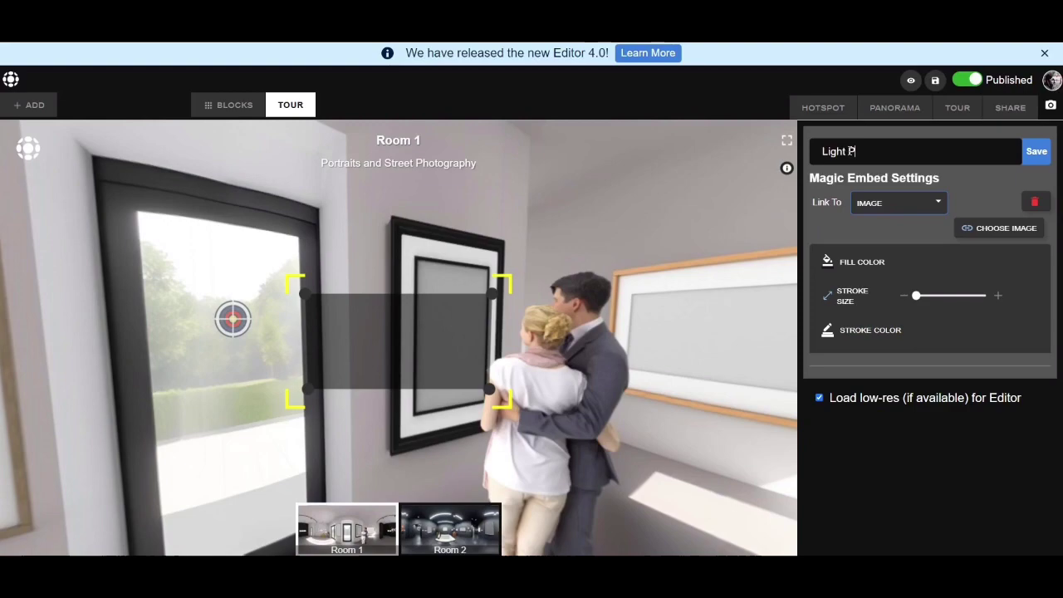
text(ainting)
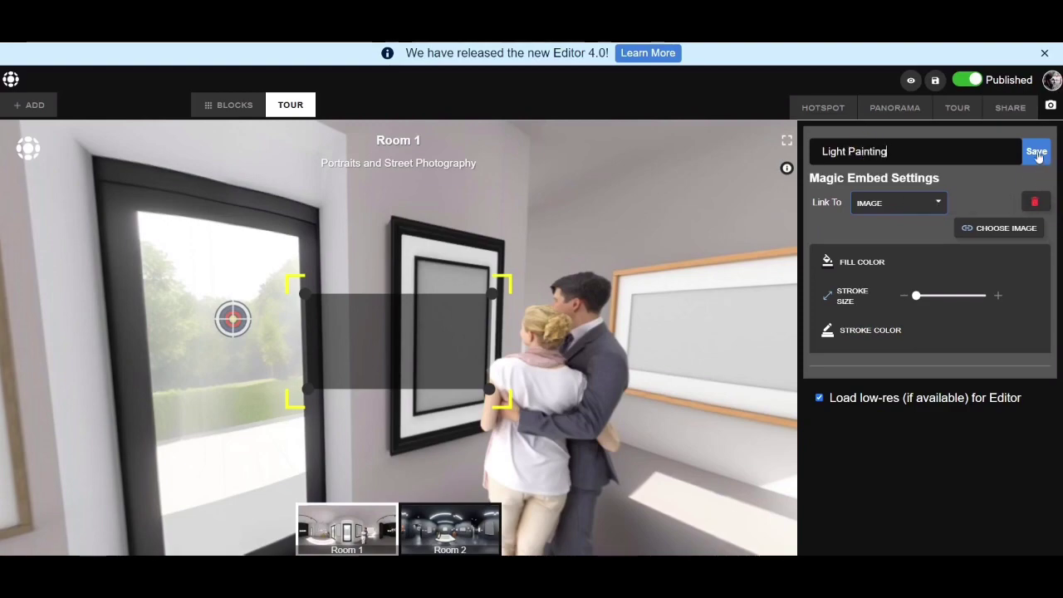
Fill the embed with D728394-Edit-1.jpg and fit its four corners onto the picture frame.
click(1004, 228)
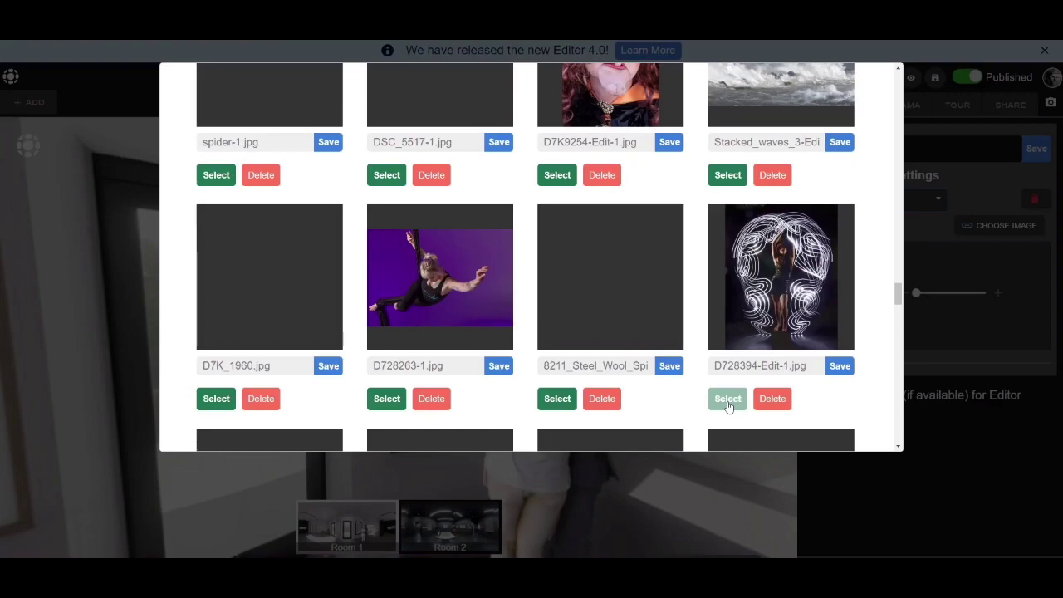
click(727, 402)
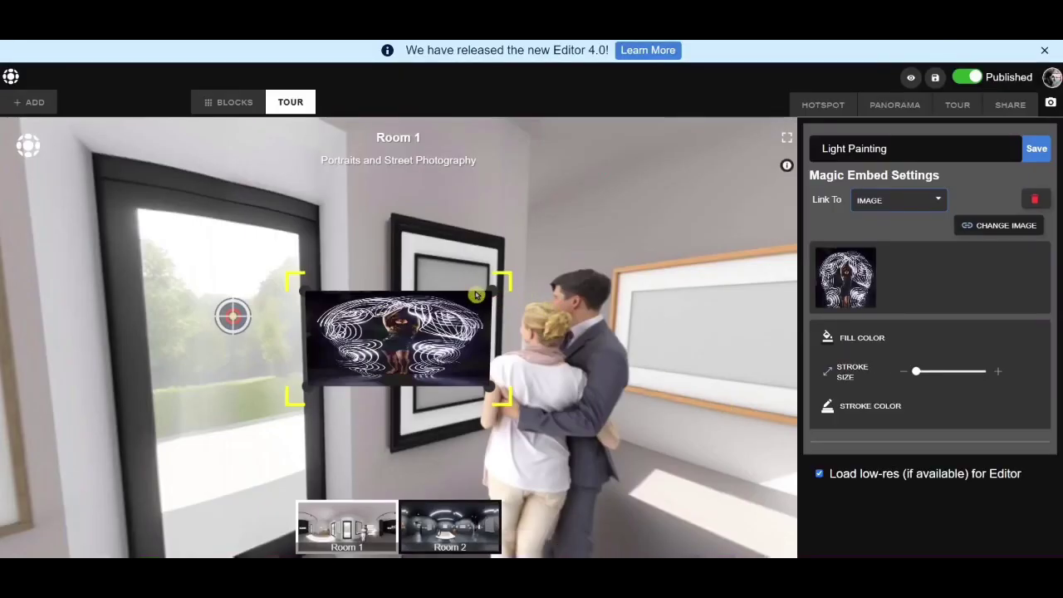
drag(493, 294, 489, 271)
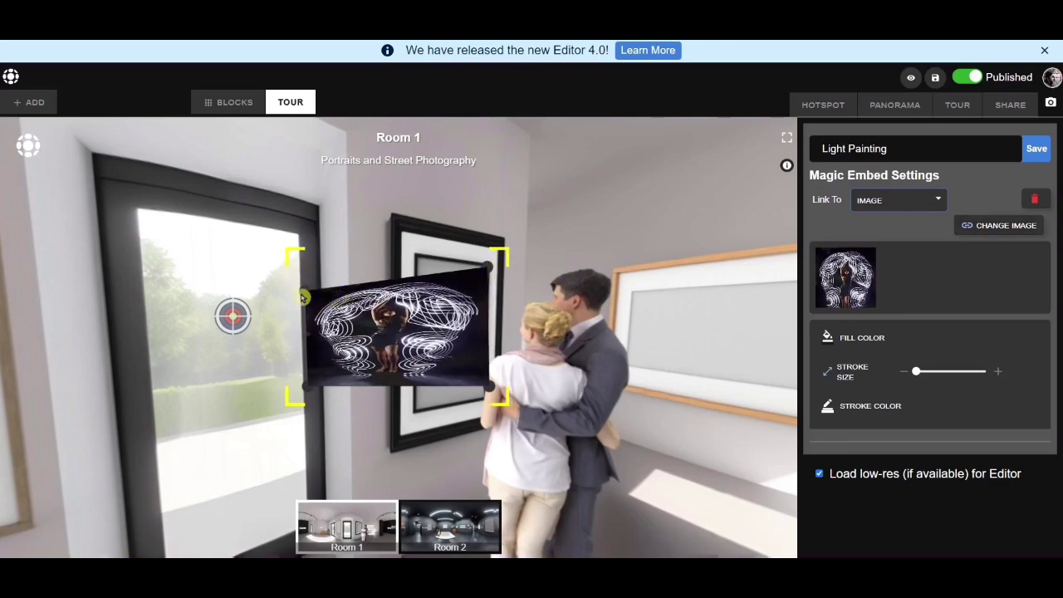
mouse_move(304, 294)
mouse_down()
mouse_move(401, 283)
mouse_move(421, 262)
mouse_up()
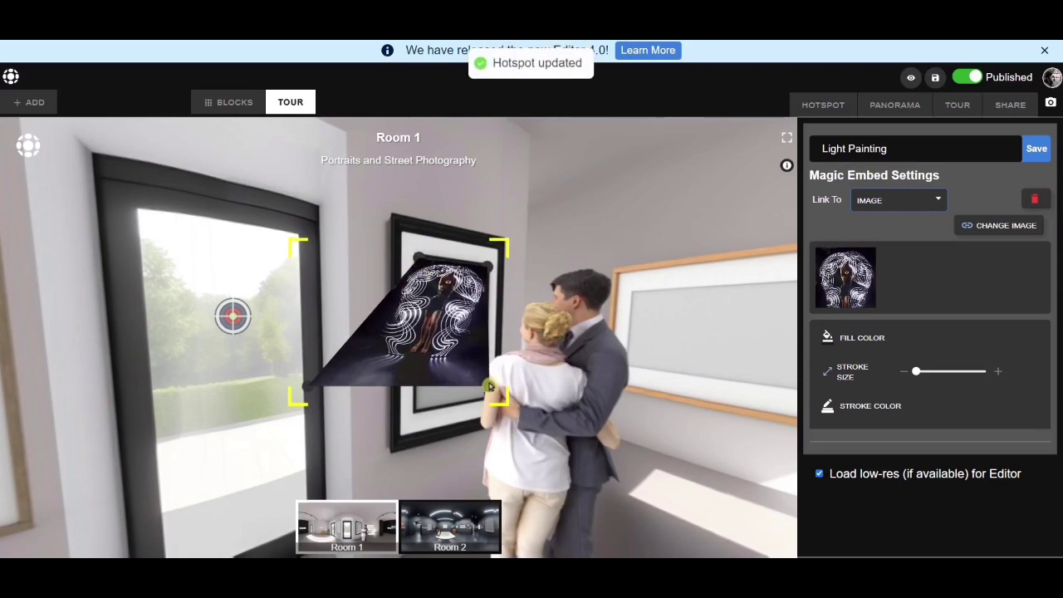
drag(490, 387, 486, 397)
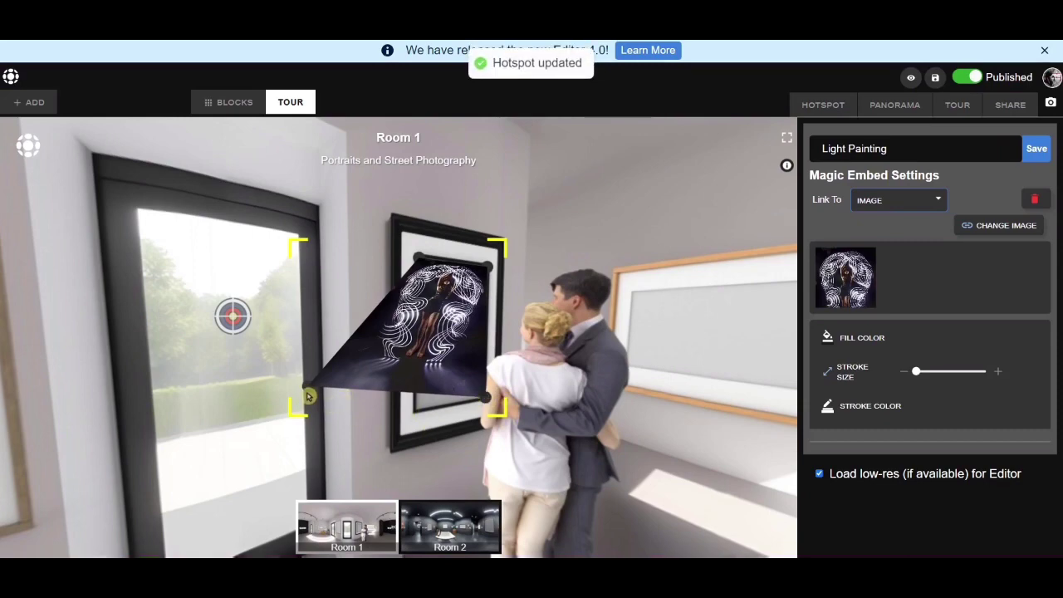
drag(308, 394, 417, 415)
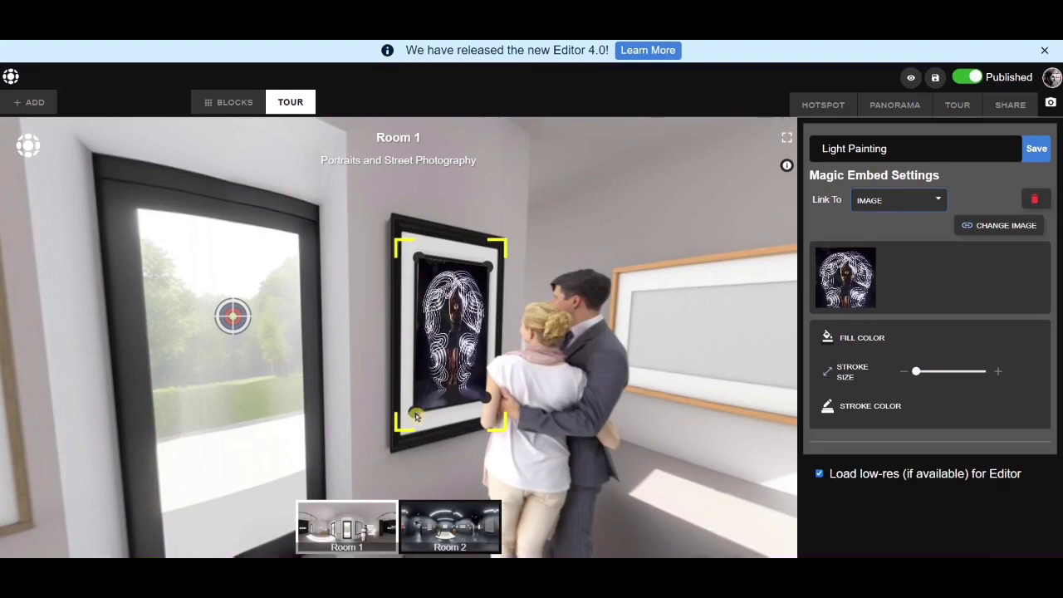
click(394, 263)
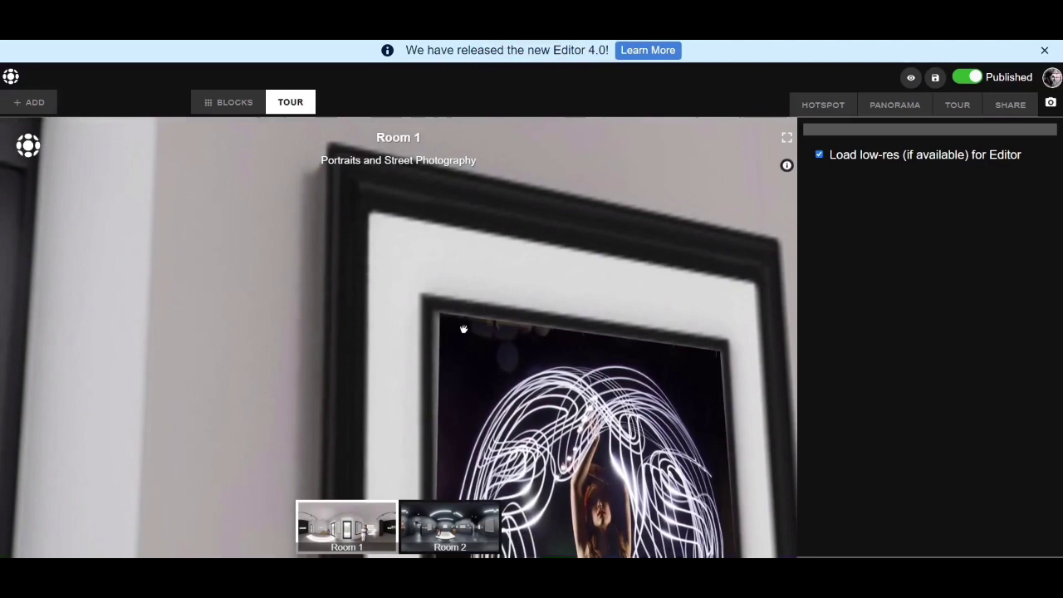
Refine the embed's top-left corner so it matches the frame exactly.
click(493, 374)
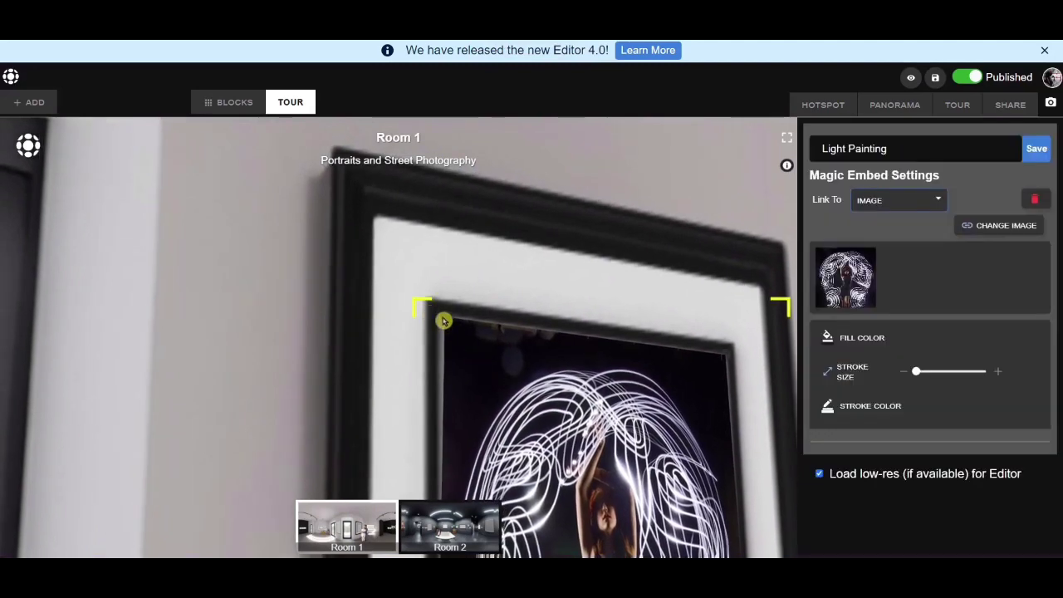
drag(443, 320, 436, 312)
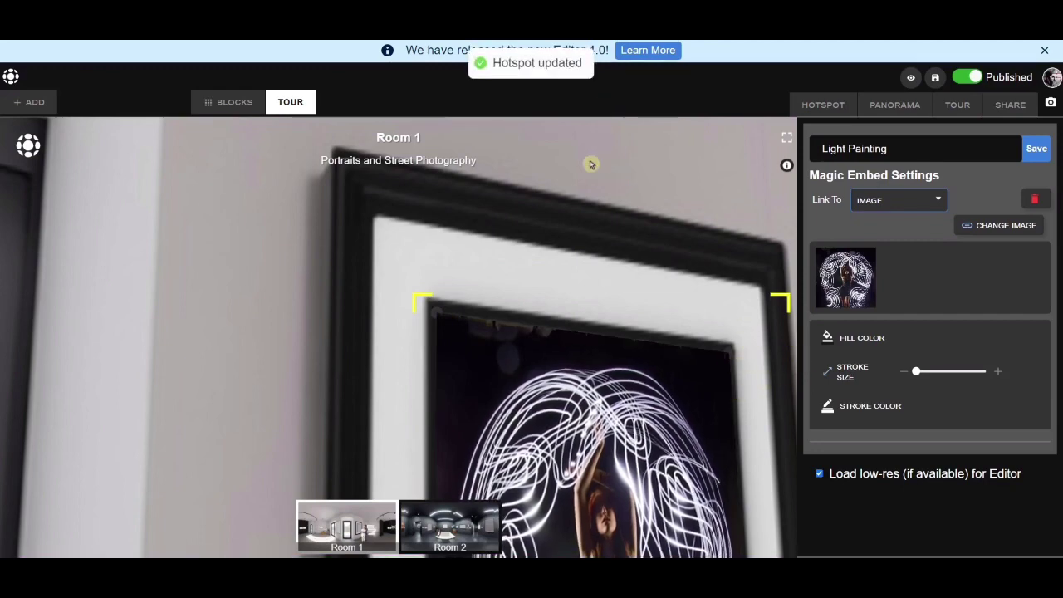
click(590, 164)
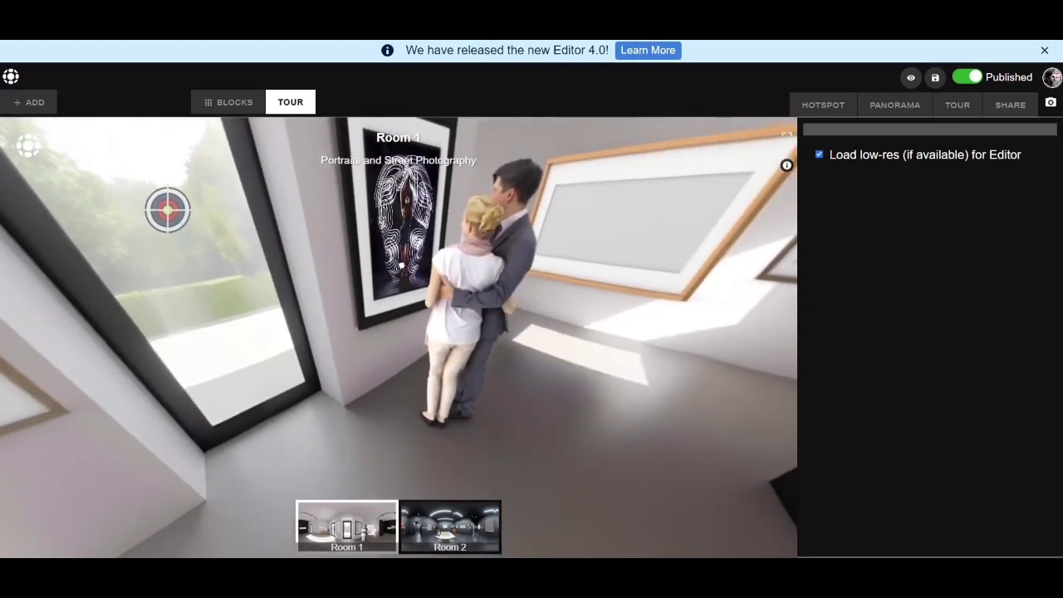
scroll(388, 323, up, 5)
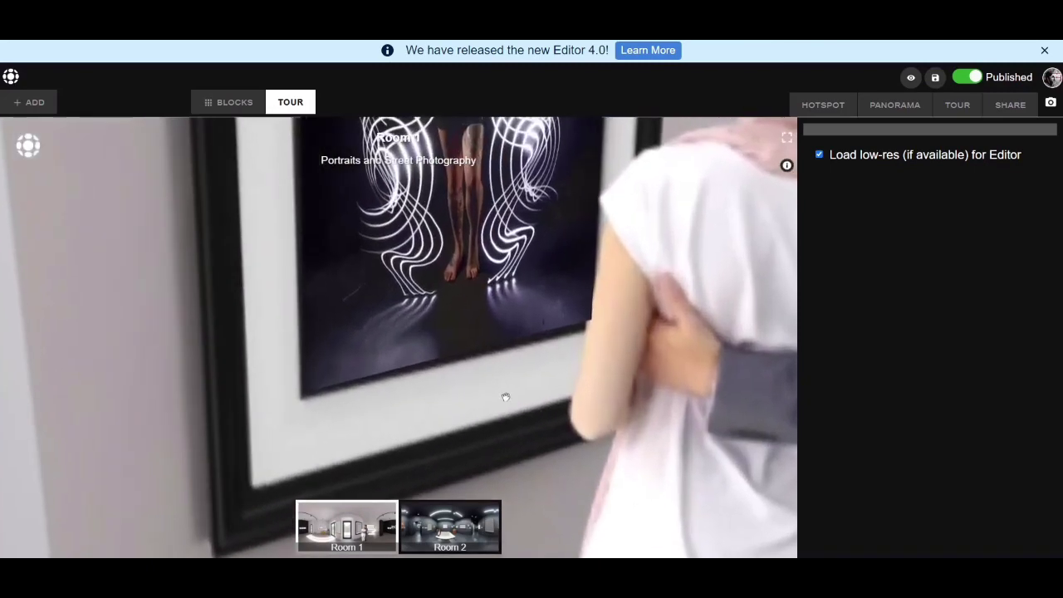
drag(505, 396, 430, 391)
click(521, 352)
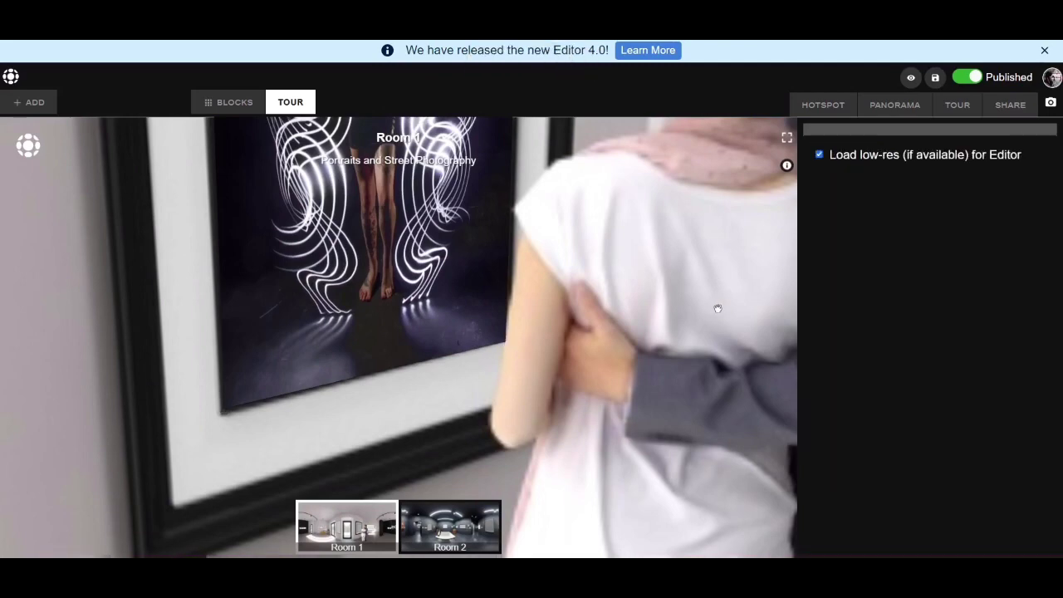
Copy the tour's direct viewing link from the Share options' Link section.
click(1011, 108)
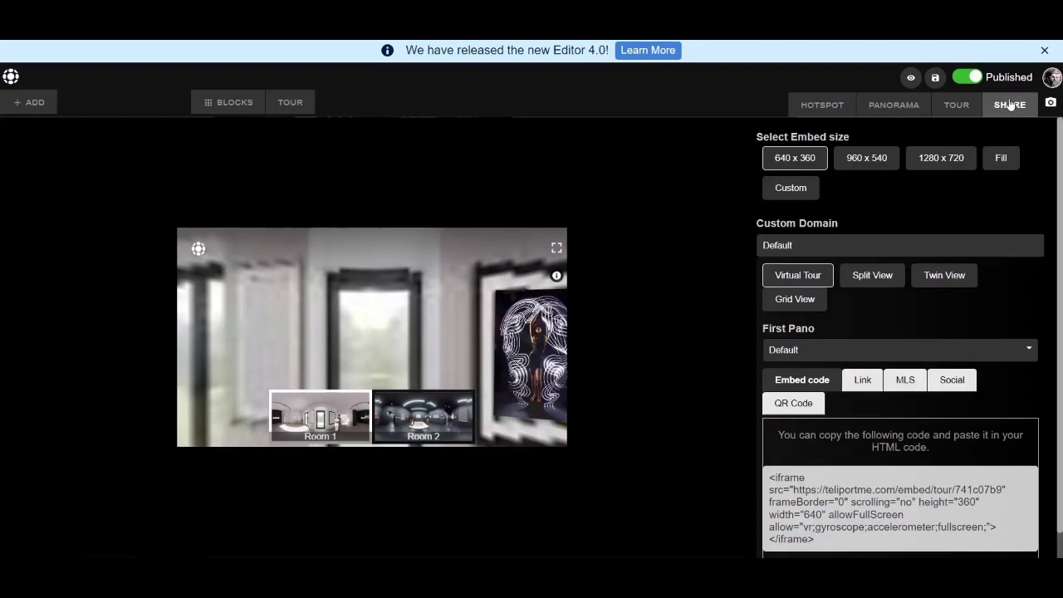
click(868, 386)
click(1002, 450)
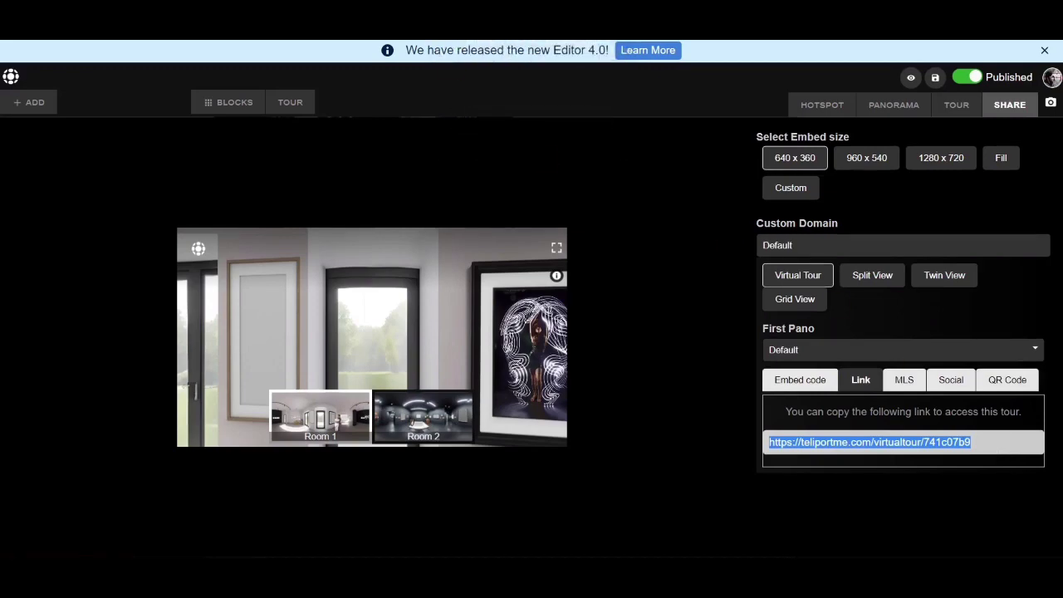
click(512, 102)
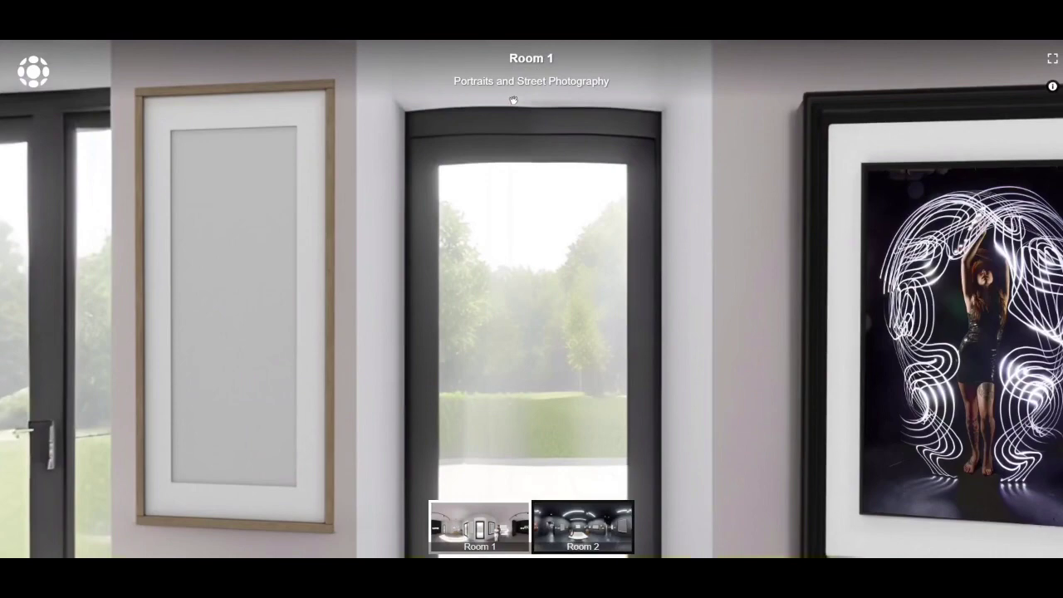
mouse_move(750, 150)
mouse_down()
mouse_move(506, 173)
mouse_move(386, 125)
mouse_move(428, 111)
mouse_up()
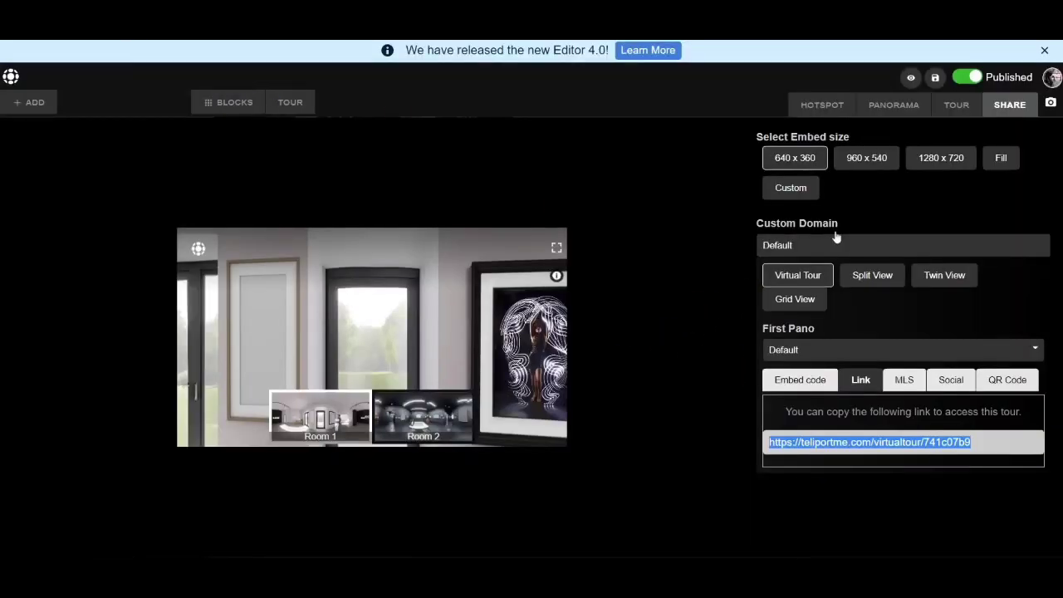
Add a polygon hotspot in Room 1 that links to the image D728394-Edit-1.jpg.
click(834, 106)
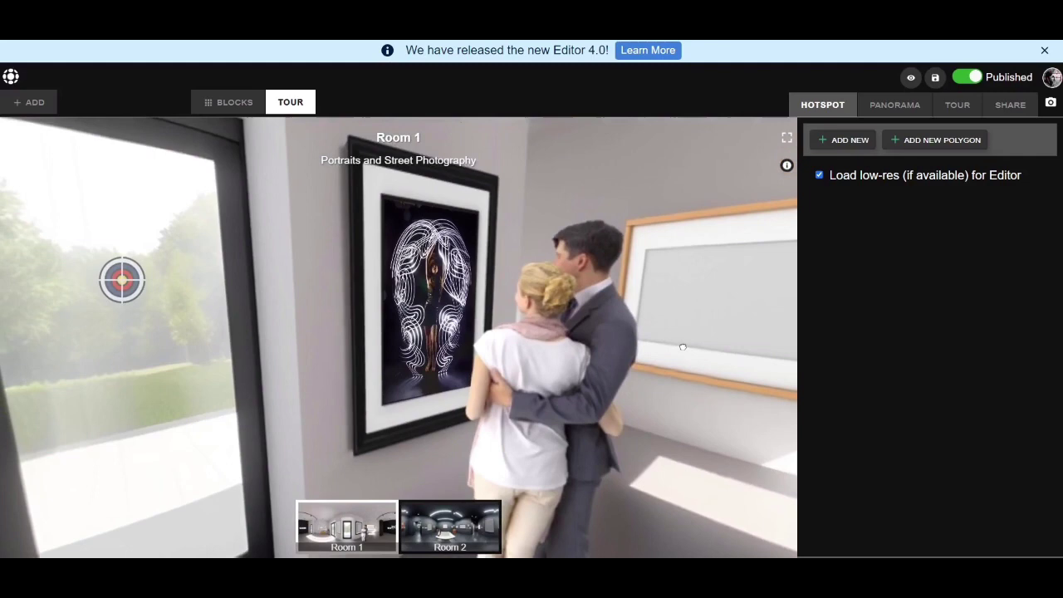
click(950, 143)
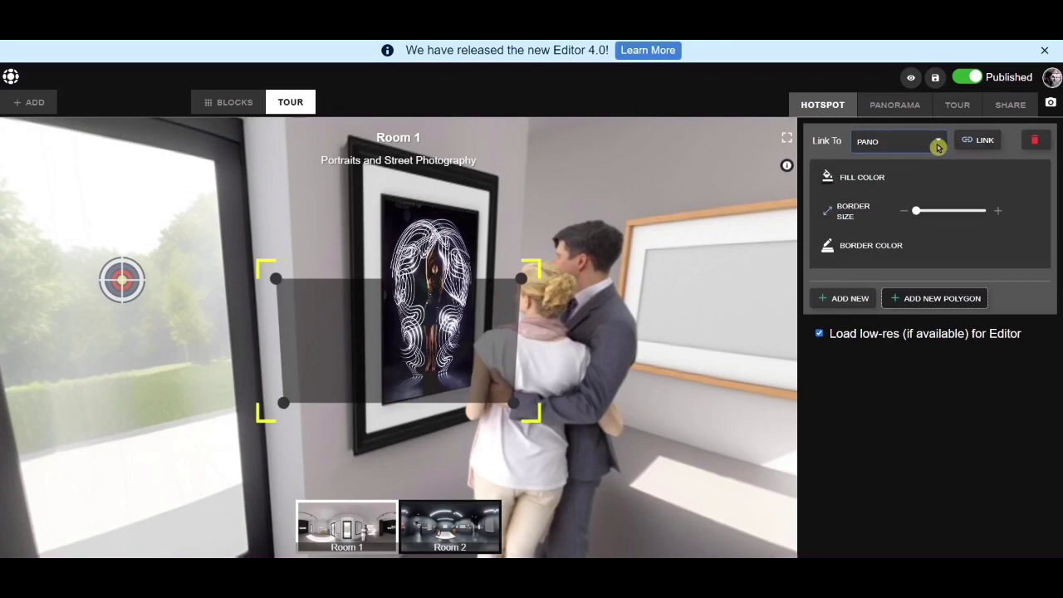
click(938, 142)
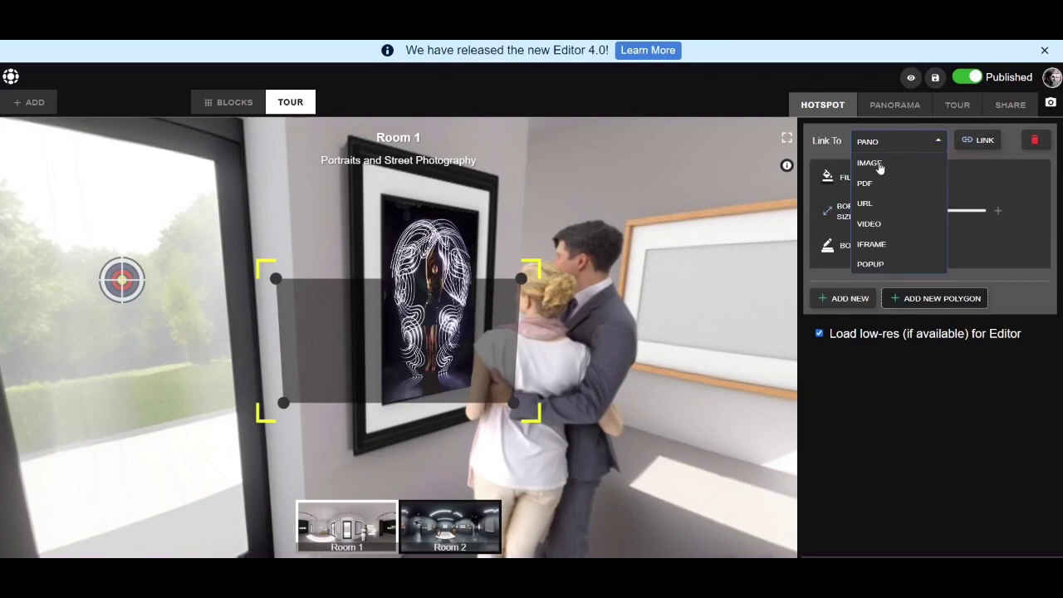
click(879, 166)
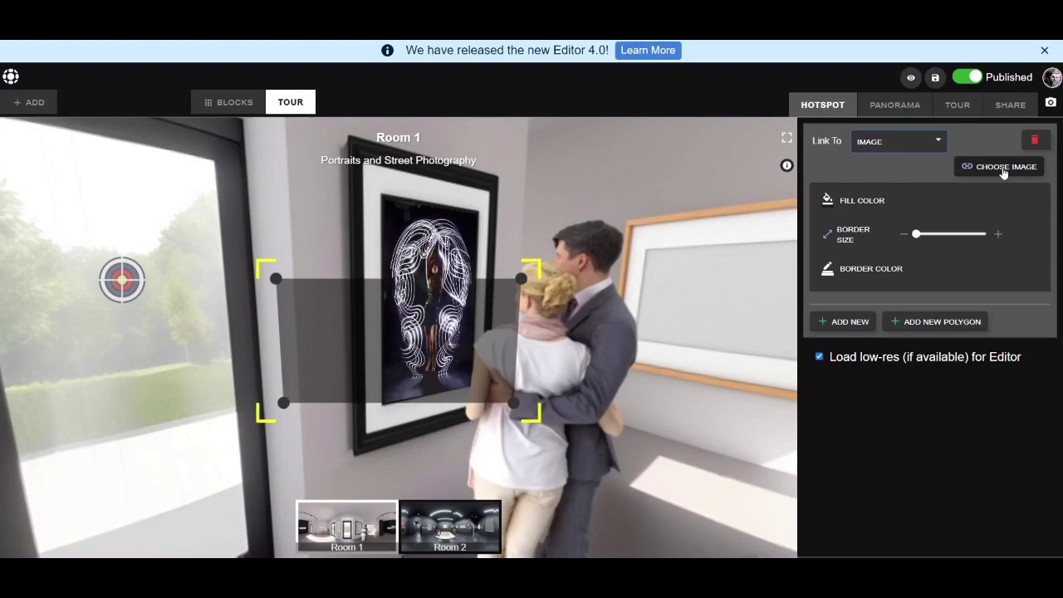
click(1003, 171)
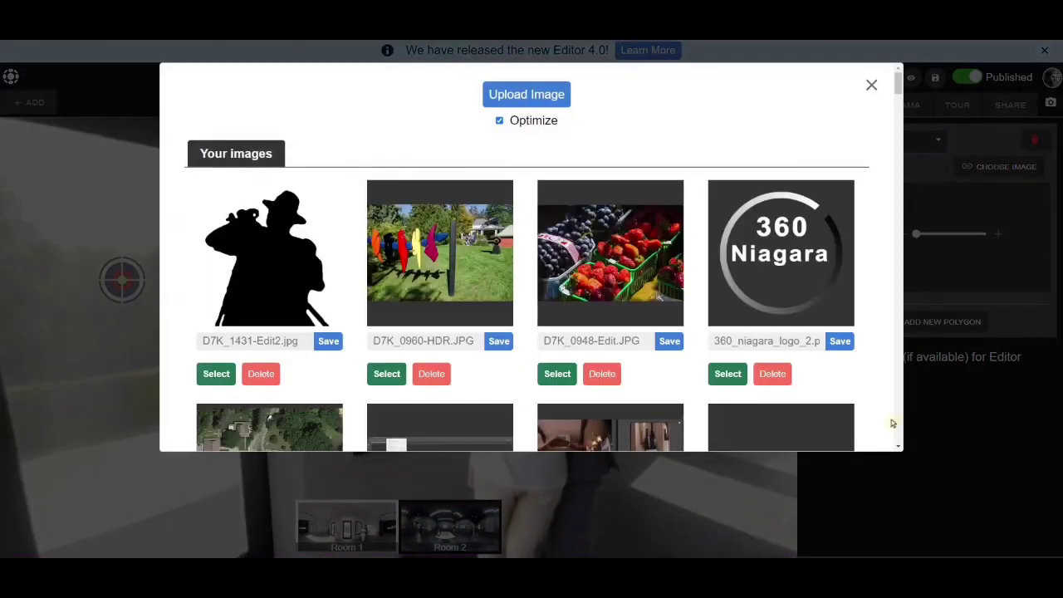
scroll(892, 423, down, 10)
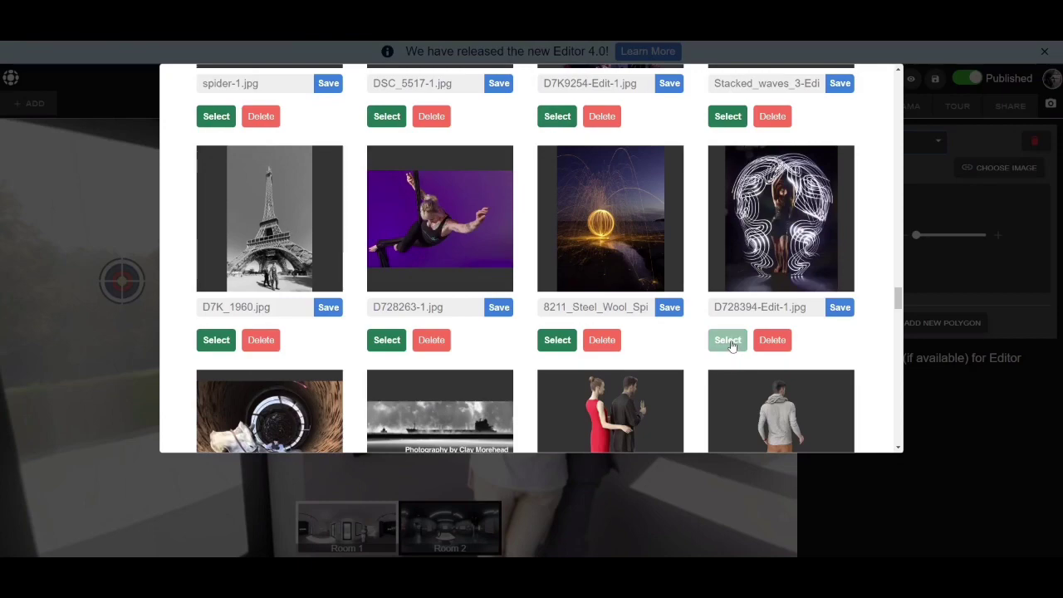
click(728, 341)
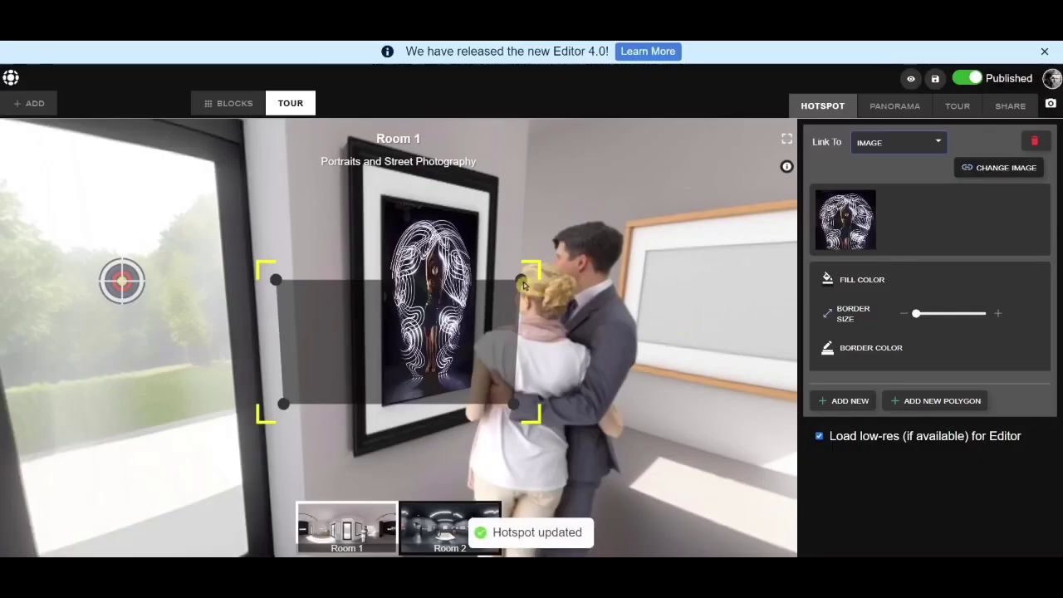
Drag the hotspot's four corners onto the framed photo's corners.
drag(521, 282, 484, 204)
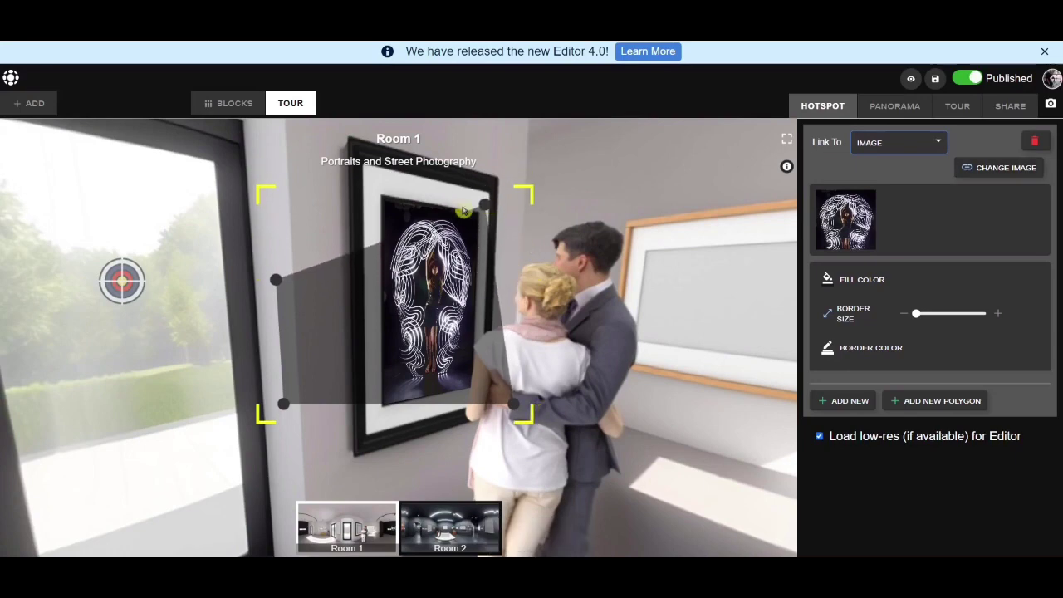
drag(276, 280, 376, 186)
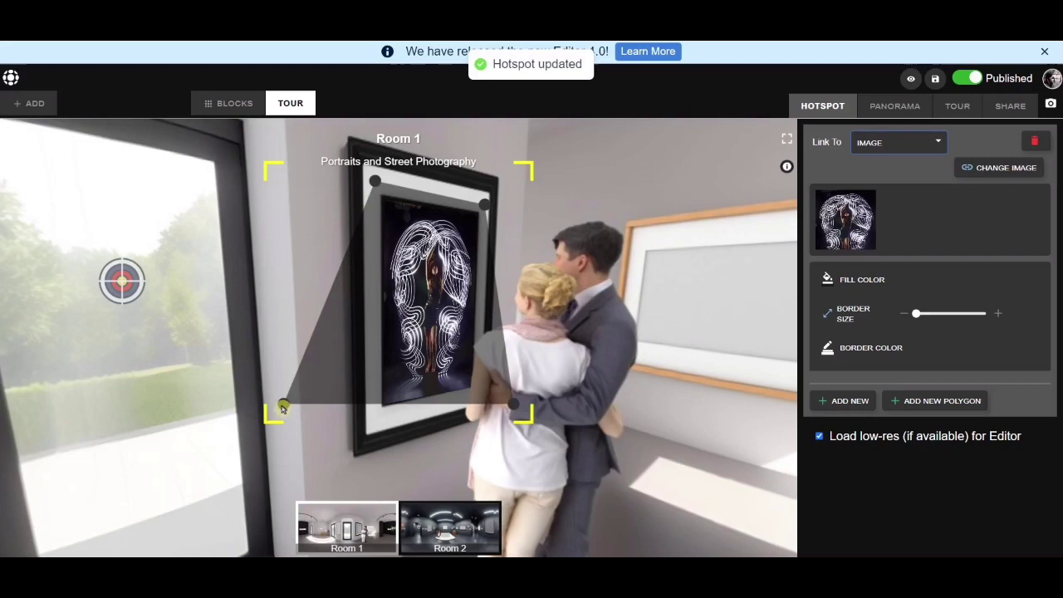
drag(283, 405, 376, 415)
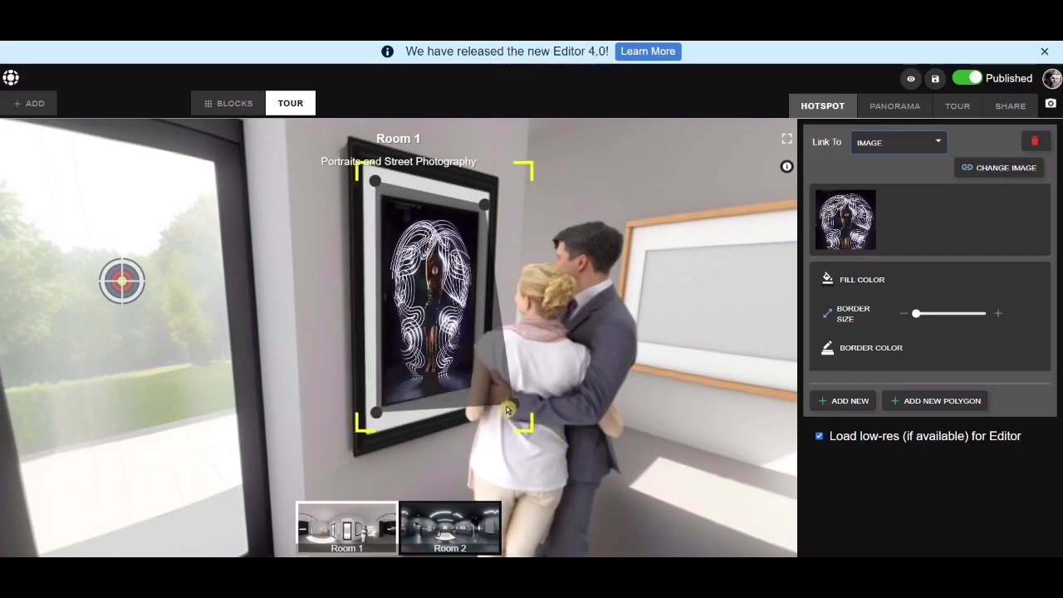
drag(511, 405, 479, 395)
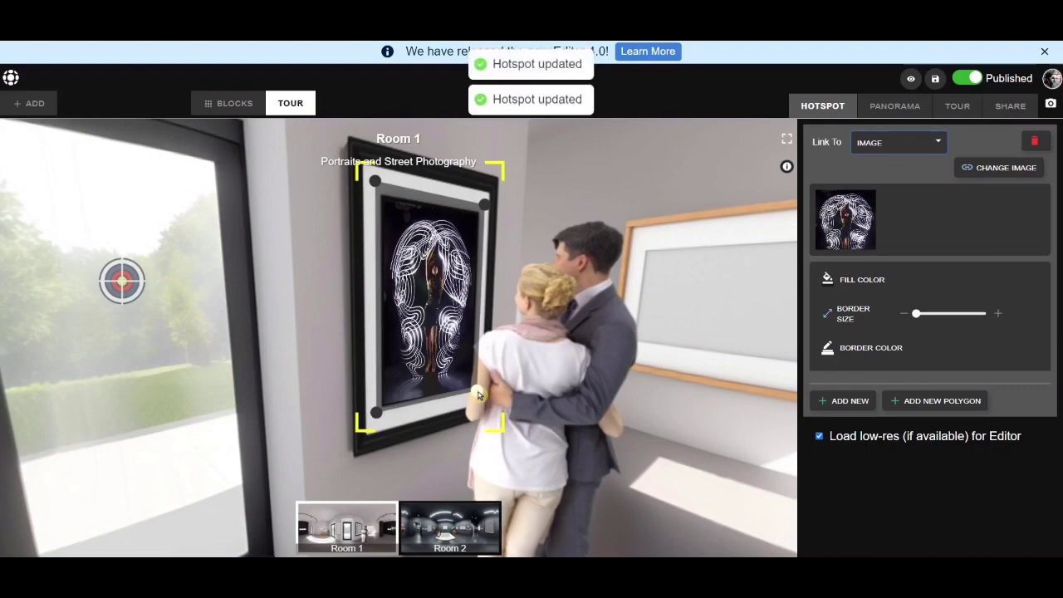
click(584, 208)
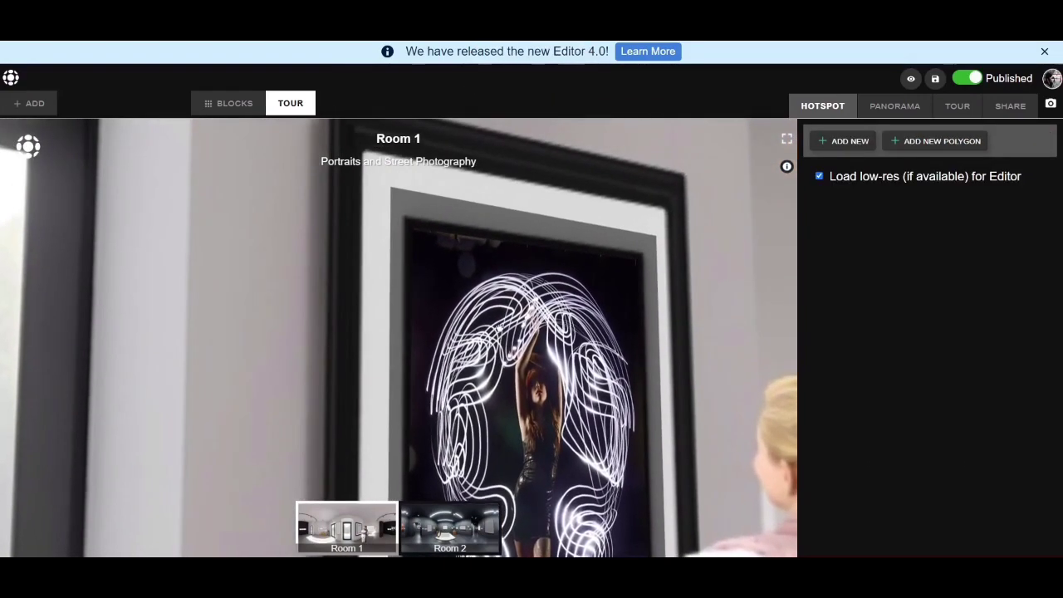
Refine the hotspot's top-left and top-right corners onto the photo's edges.
click(407, 201)
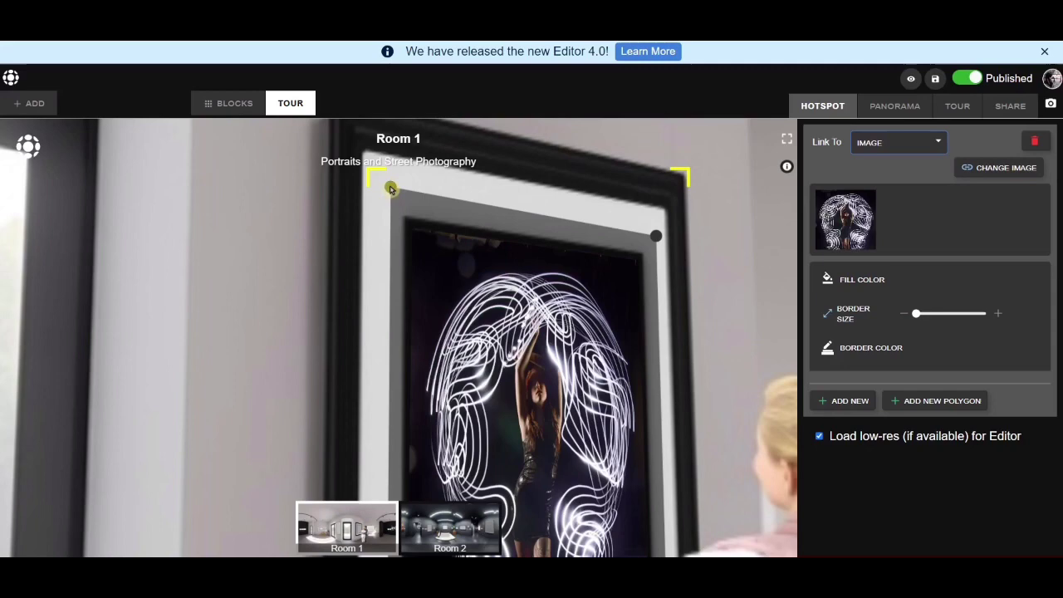
drag(390, 189, 405, 223)
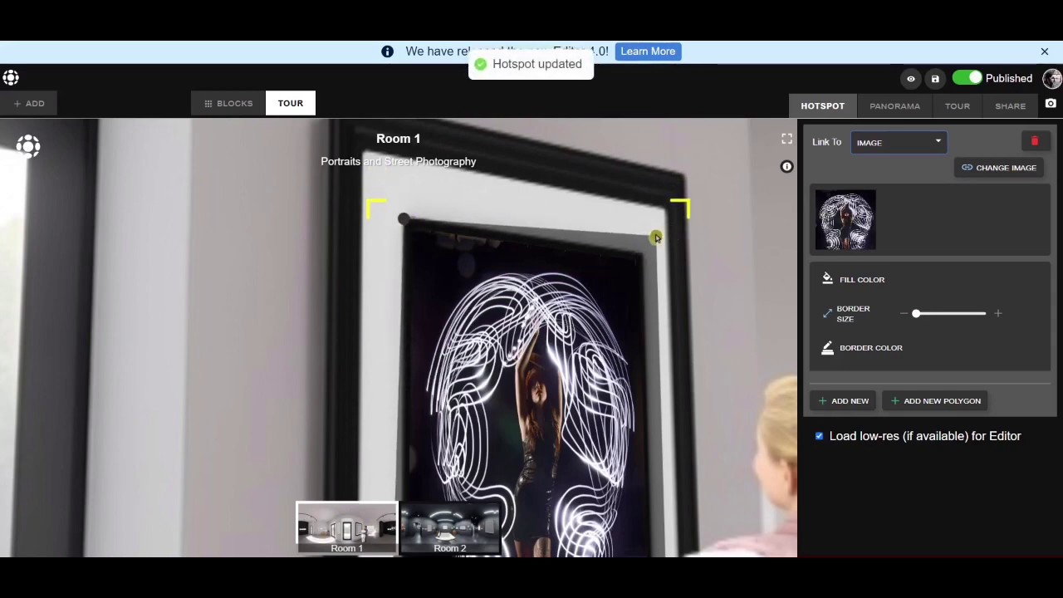
drag(656, 238, 640, 259)
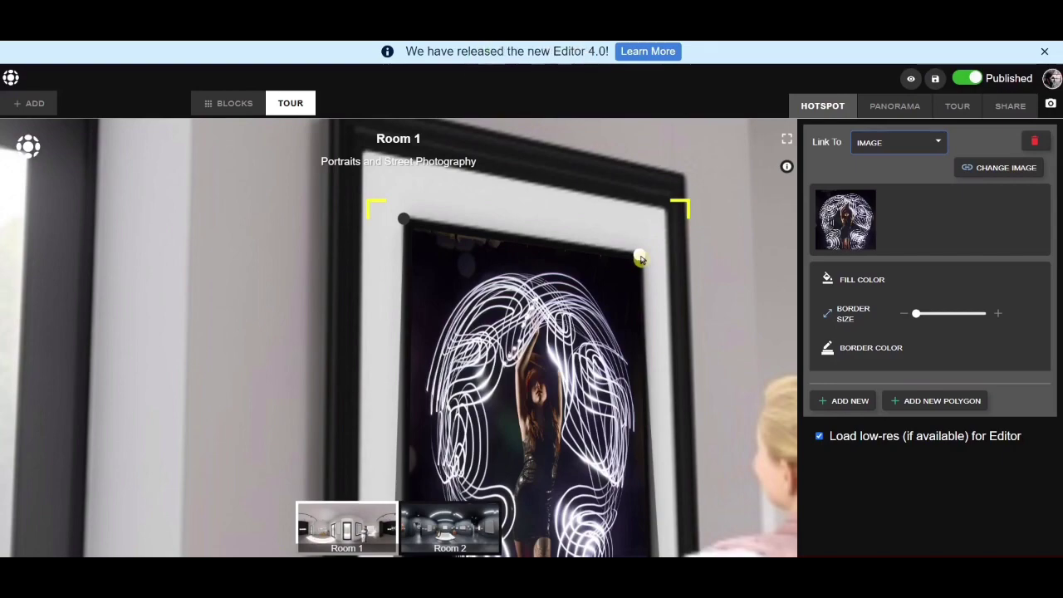
click(753, 291)
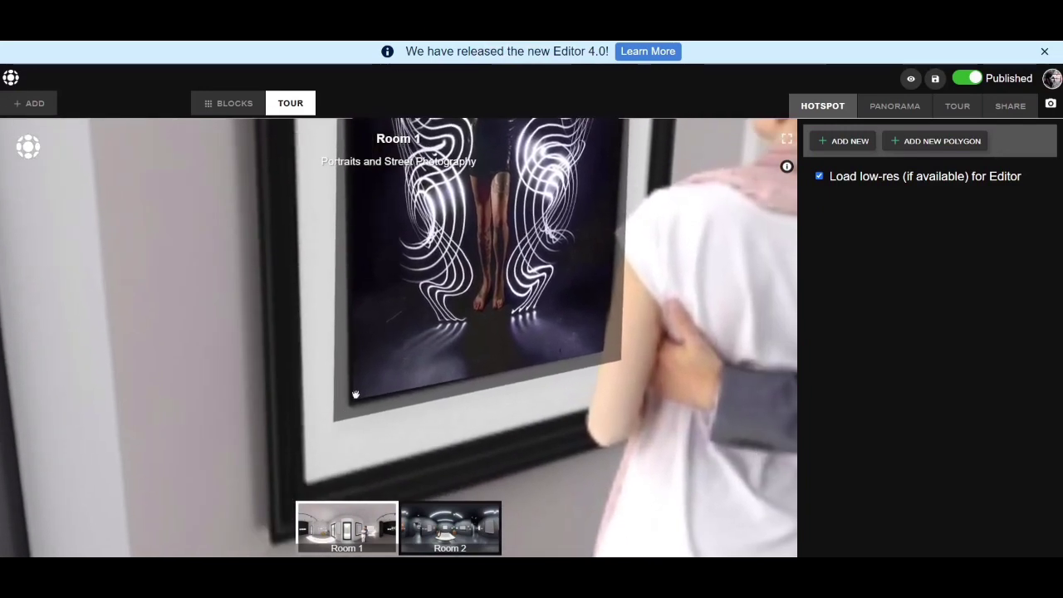
Fit the hotspot's bottom-left and bottom-right corners to the photo's corners.
click(339, 430)
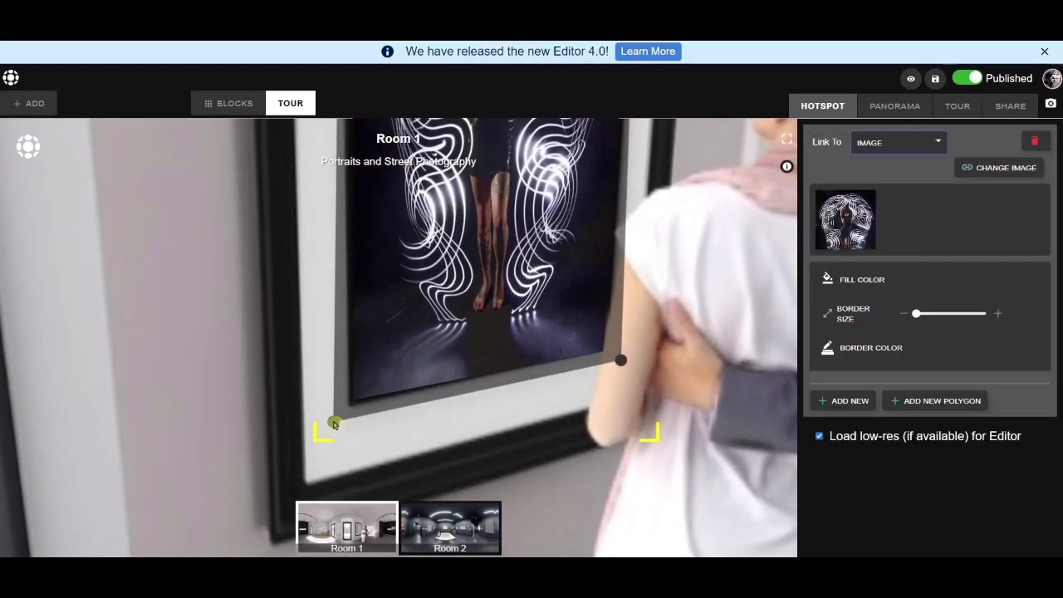
drag(333, 424, 352, 403)
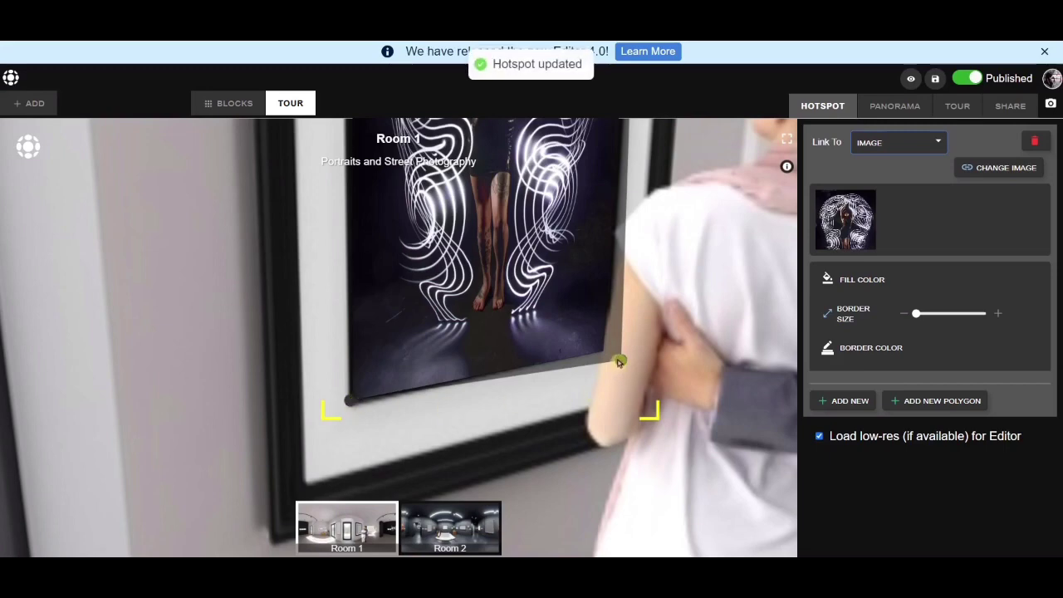
drag(619, 363, 606, 351)
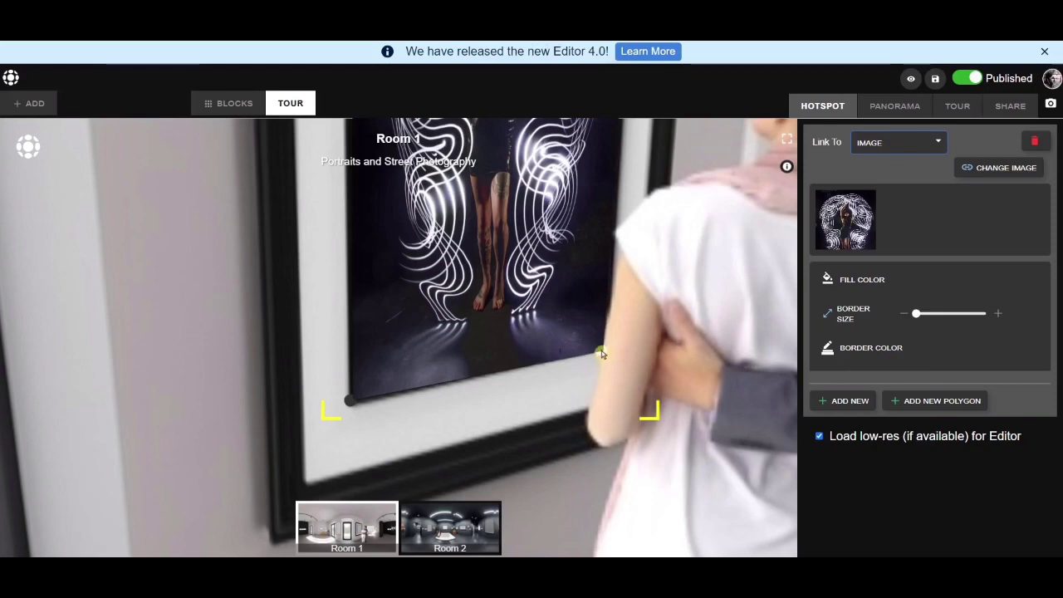
click(216, 301)
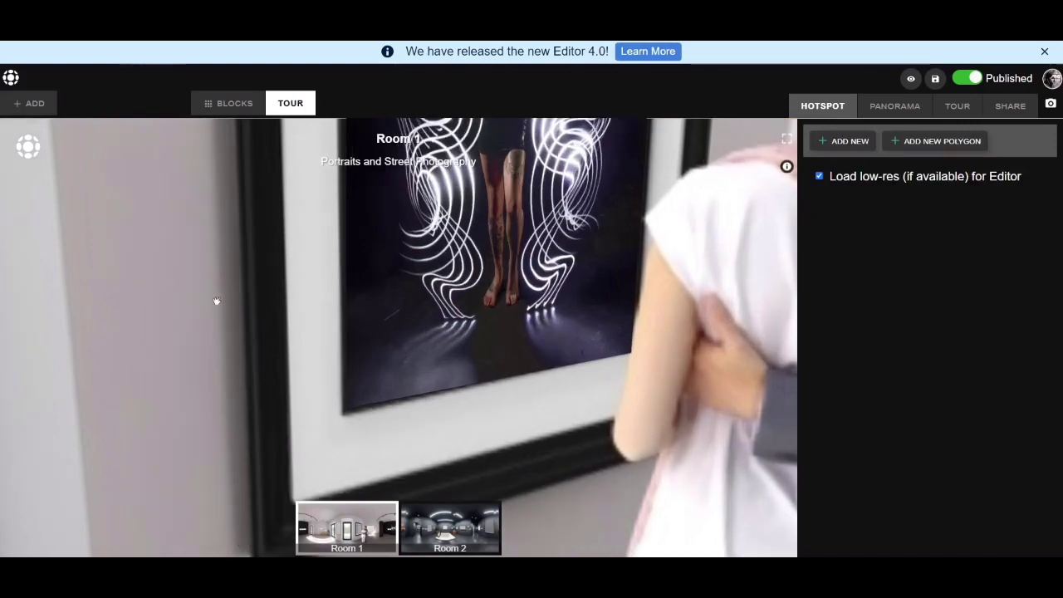
scroll(216, 301, down, 5)
mouse_move(332, 208)
mouse_down()
mouse_move(356, 289)
mouse_move(351, 270)
mouse_up()
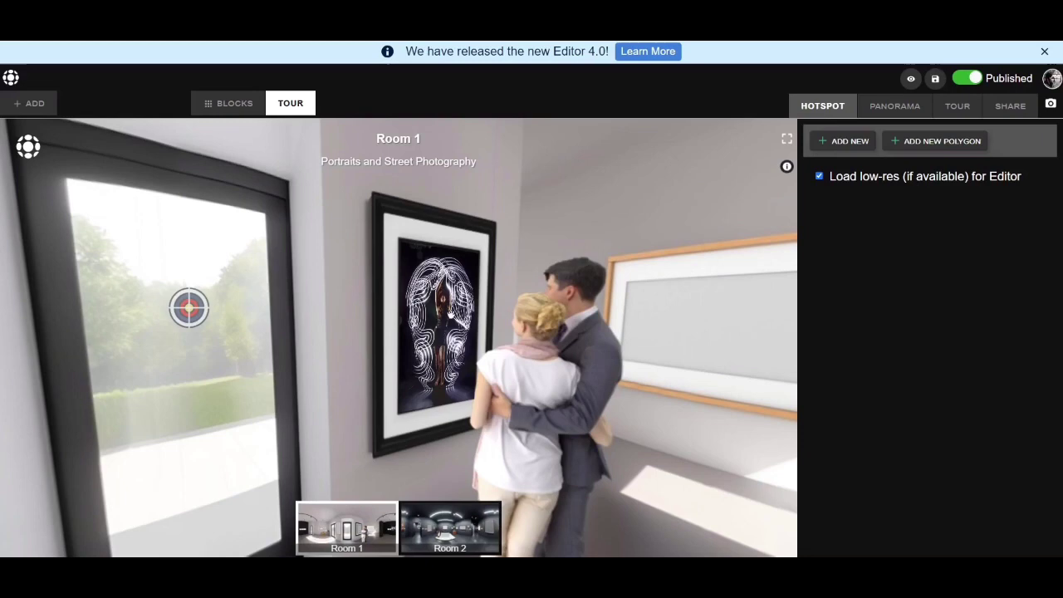
Cycle between the overlapping Magic Embed and polygon hotspots on the photo, then preview the tour.
ctrl+click(449, 314)
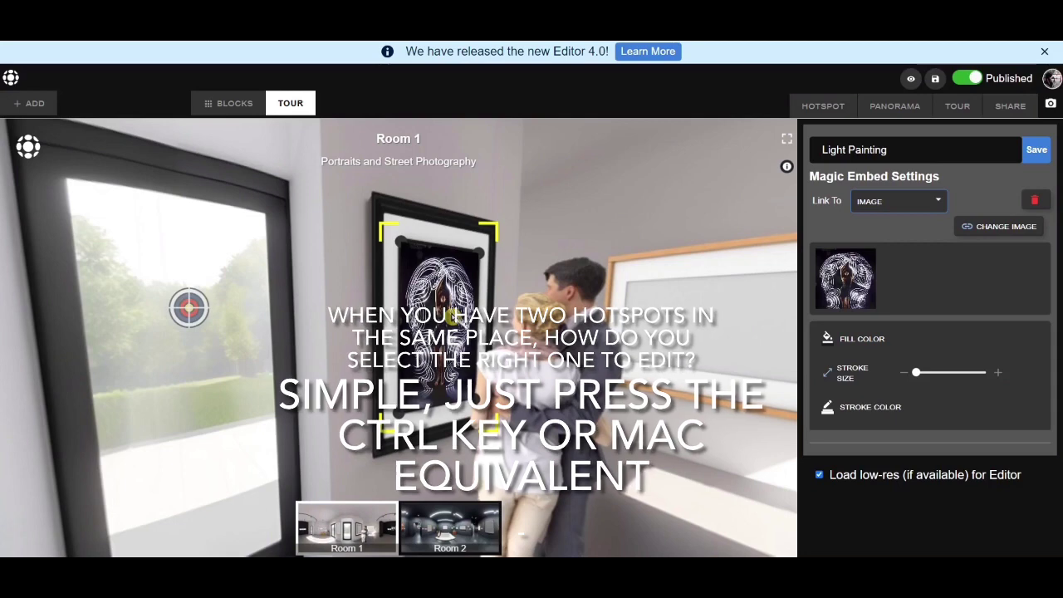
click(452, 318)
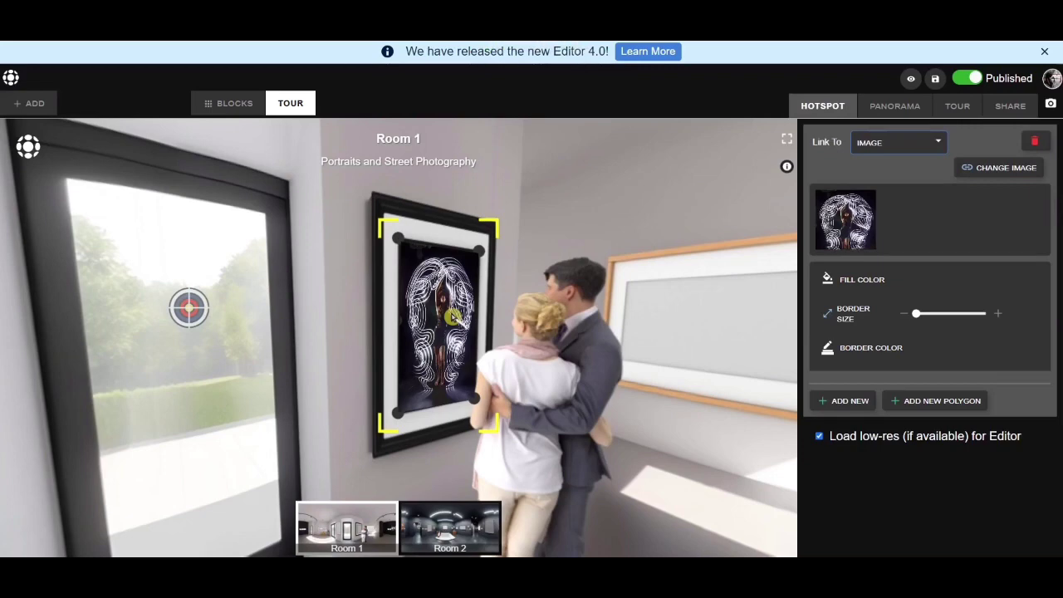
click(452, 317)
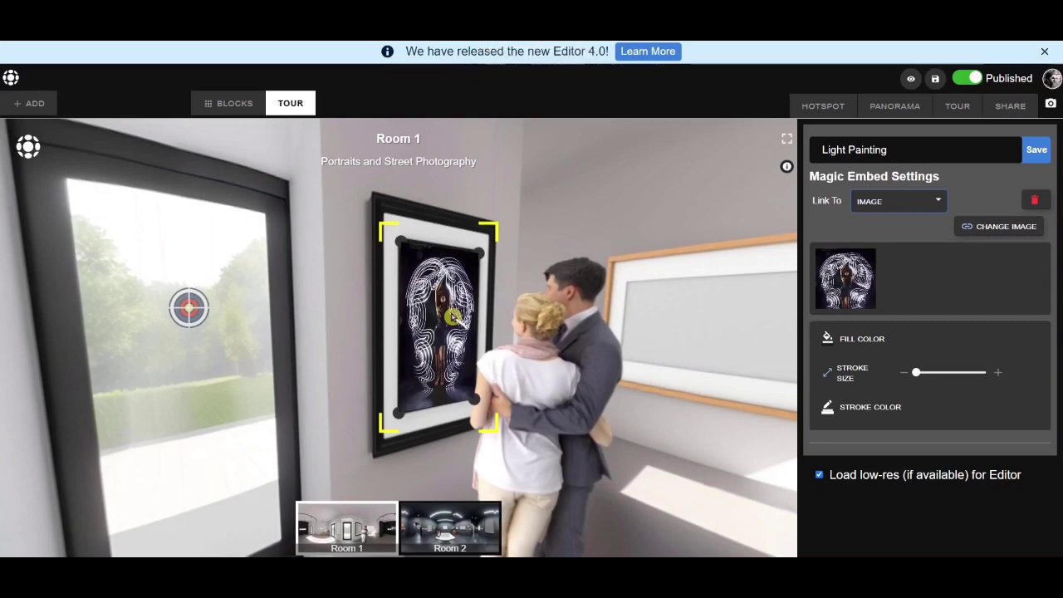
click(452, 317)
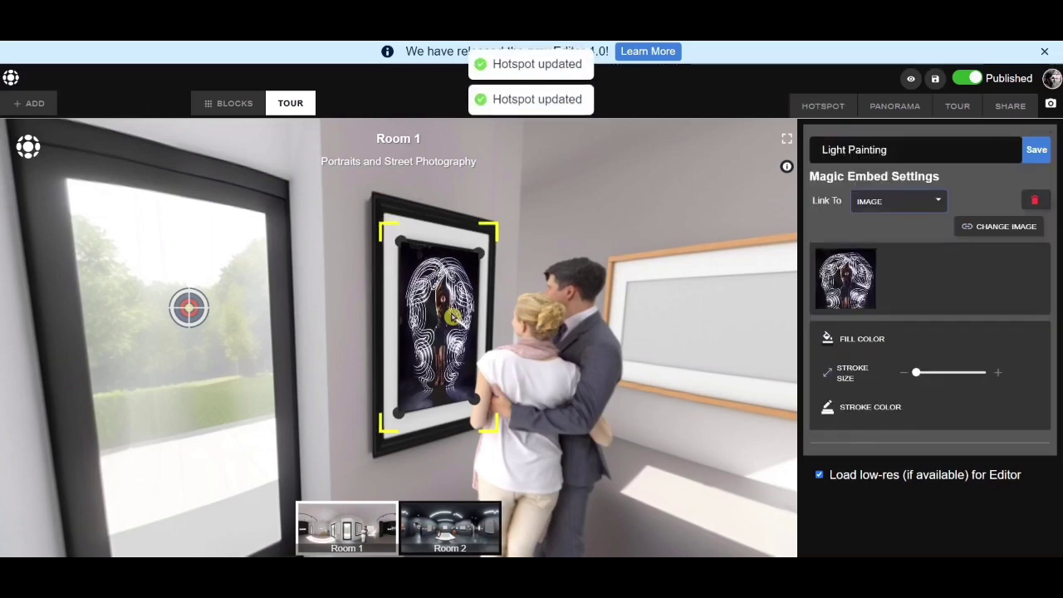
click(786, 138)
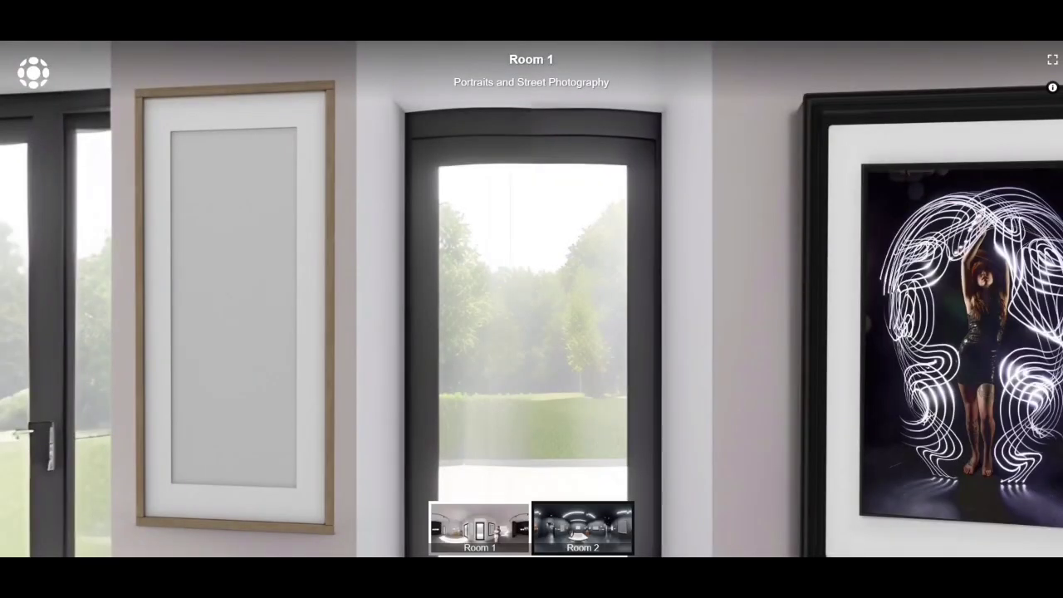
In the preview, fly to the light-painting photo, then turn the view to face the side room's doorway.
click(733, 223)
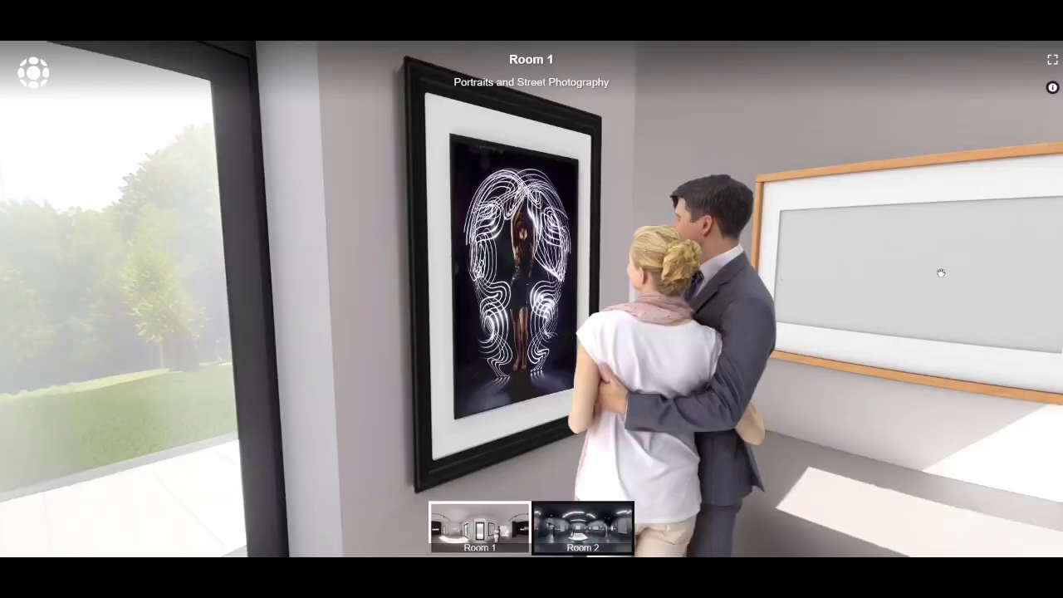
mouse_move(941, 272)
mouse_down()
mouse_move(797, 241)
mouse_move(2, 232)
mouse_up()
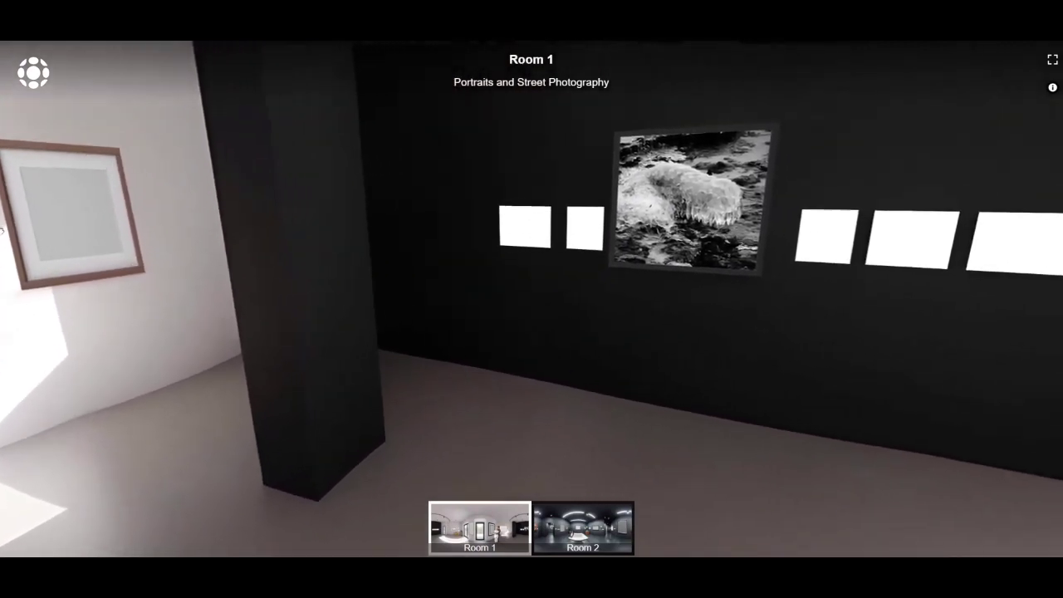
drag(892, 279, 396, 273)
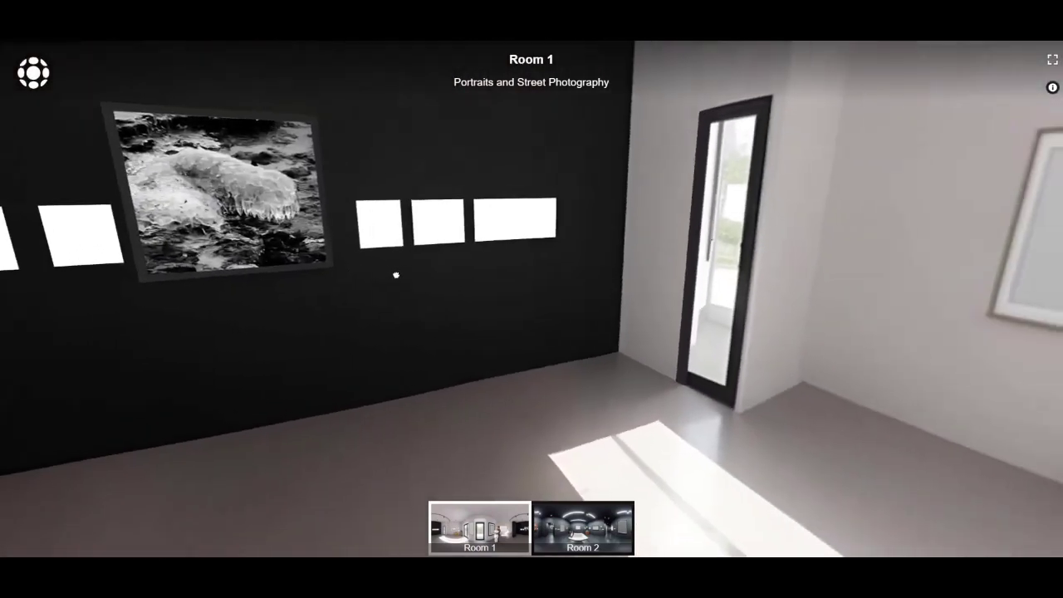
drag(576, 228, 473, 259)
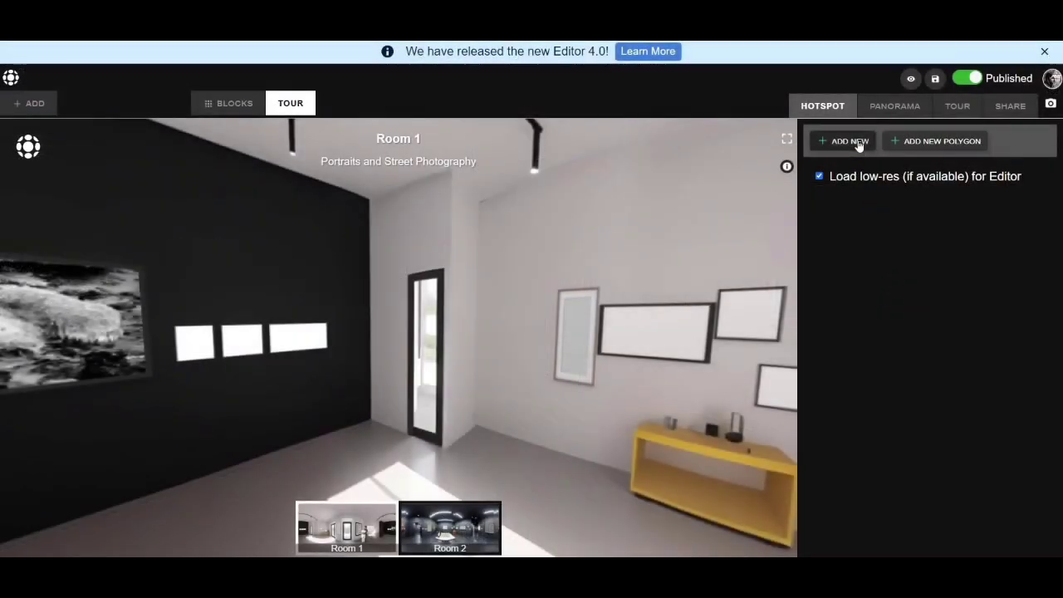
Add a door-icon hotspot named 'Room 2' at the doorway, with a panorama link to Room 2.
click(859, 145)
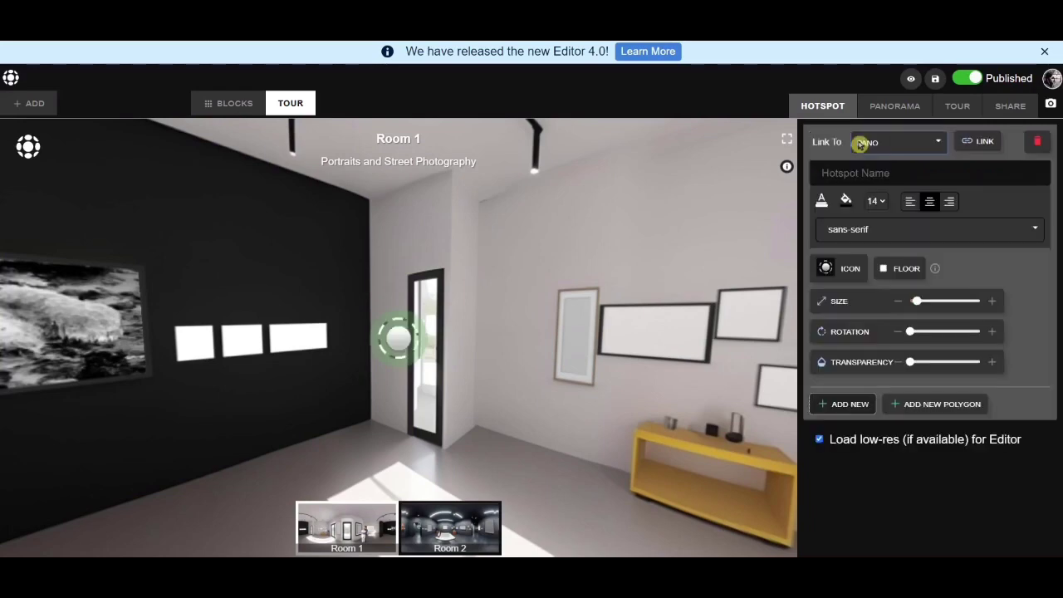
click(826, 268)
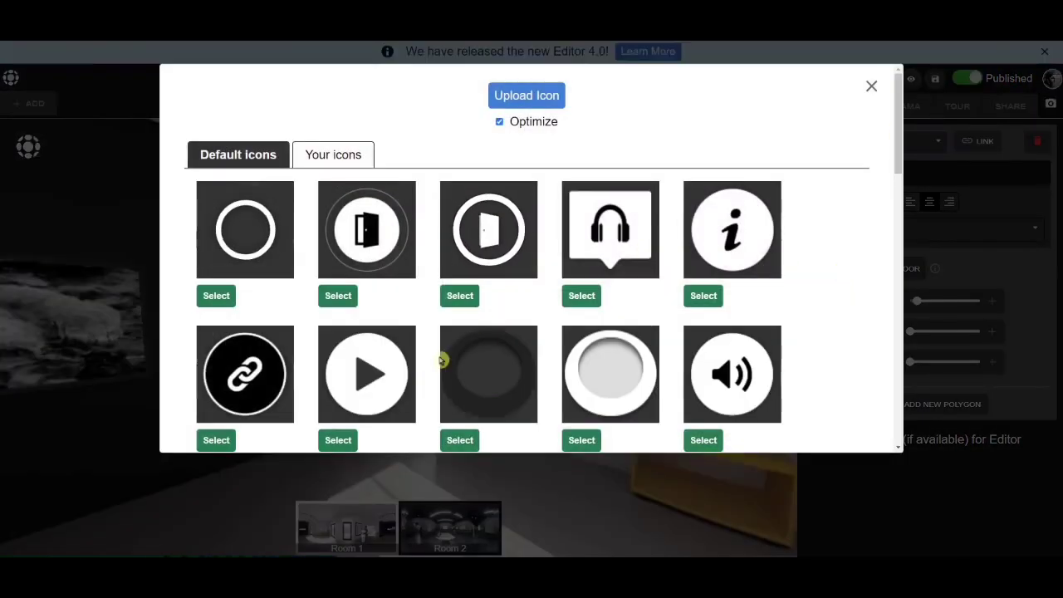
click(461, 297)
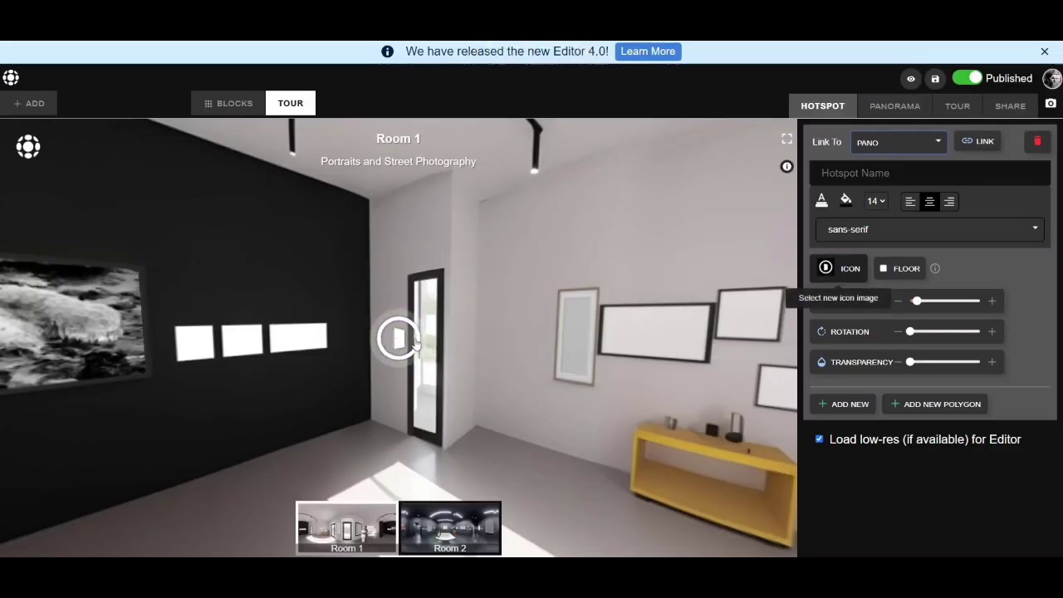
click(864, 173)
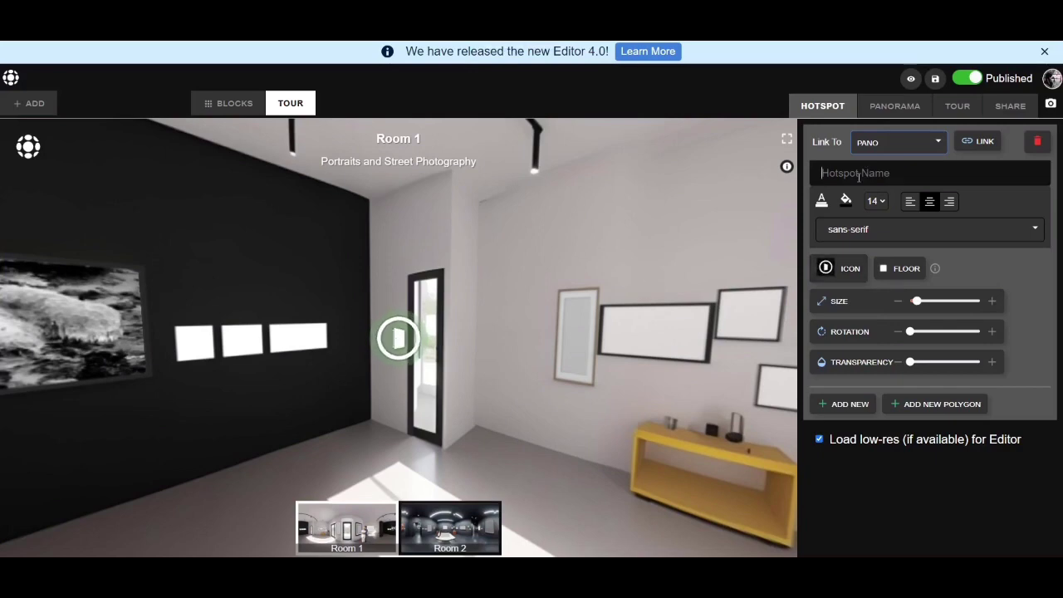
text(Room 2)
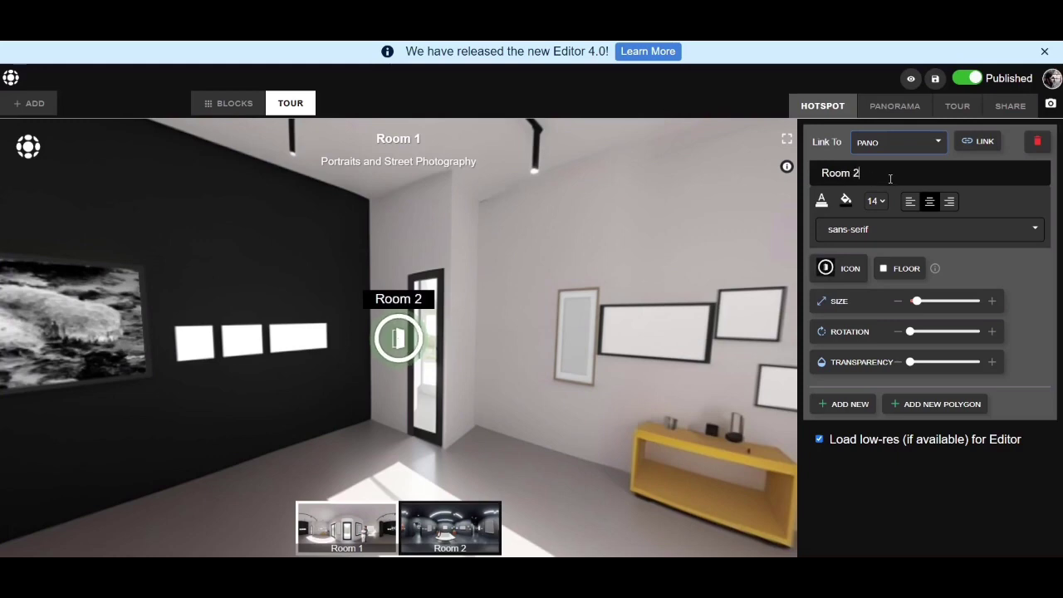
click(939, 140)
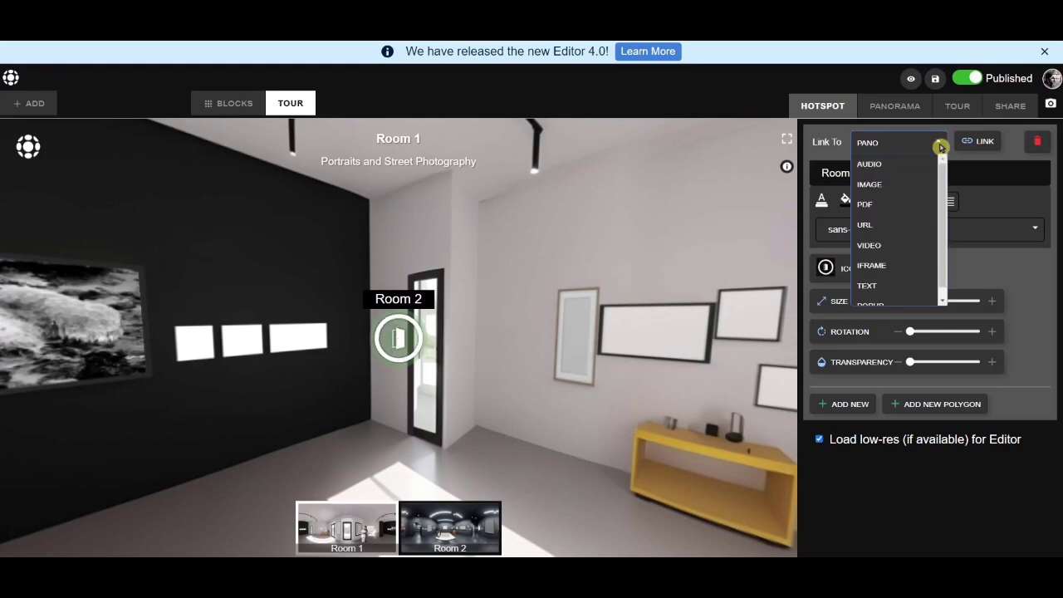
click(939, 147)
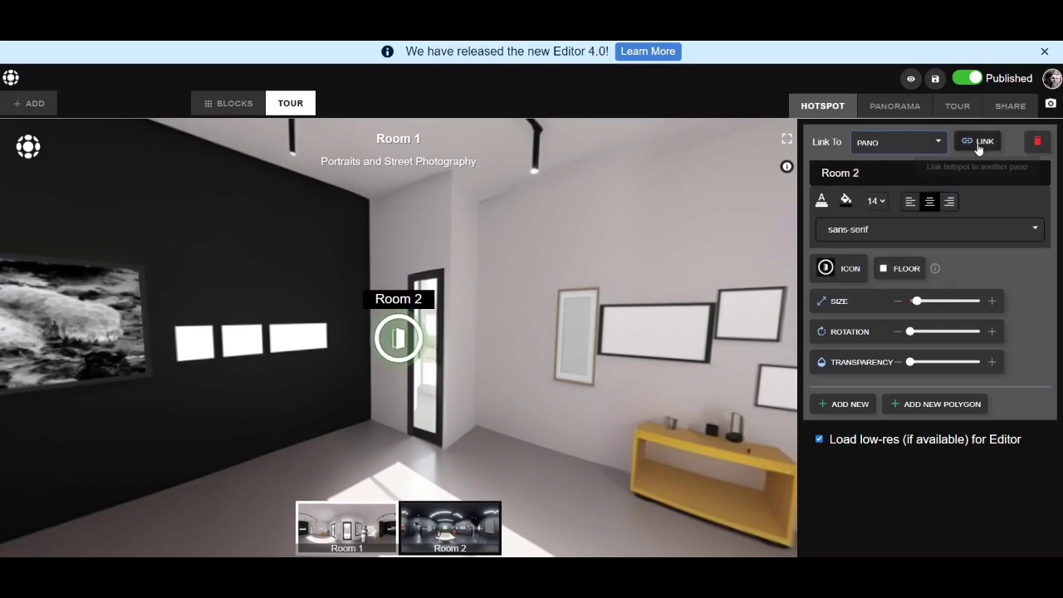
click(980, 149)
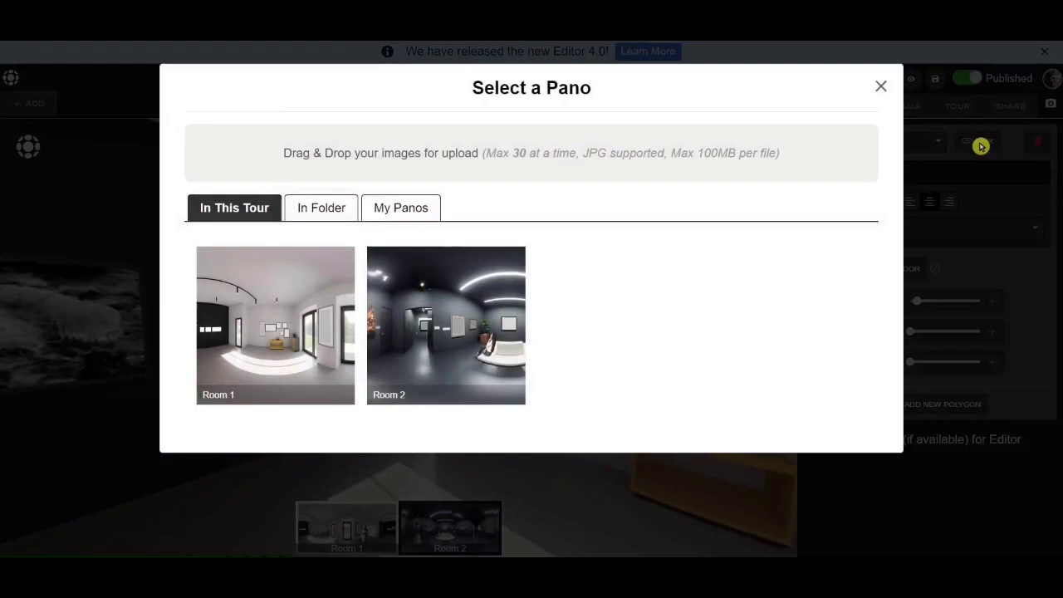
click(466, 346)
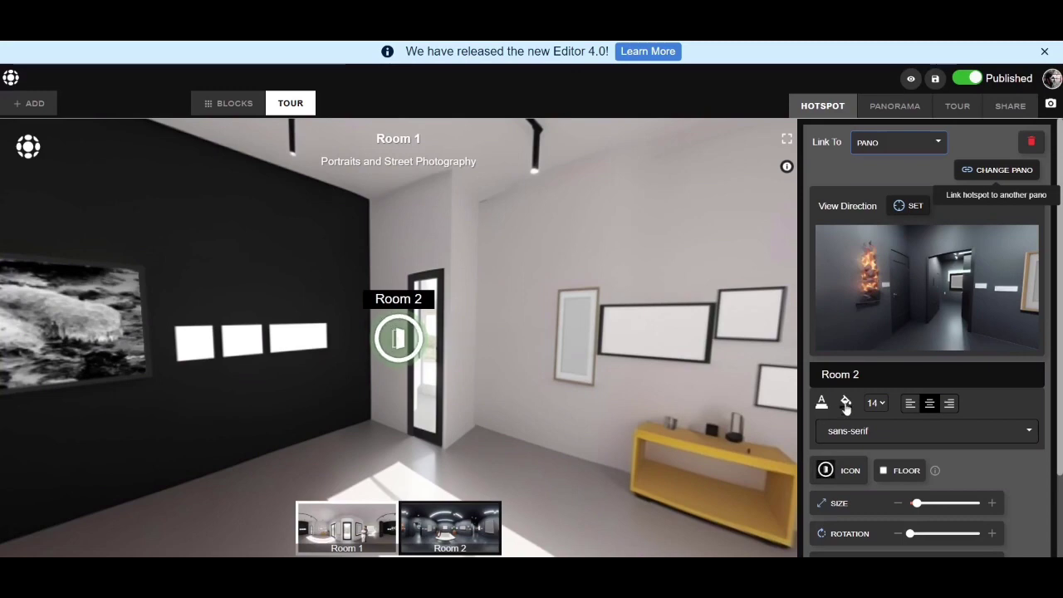
Make the Room 2 hotspot's label background black at 16 opacity, nearly see-through.
click(845, 402)
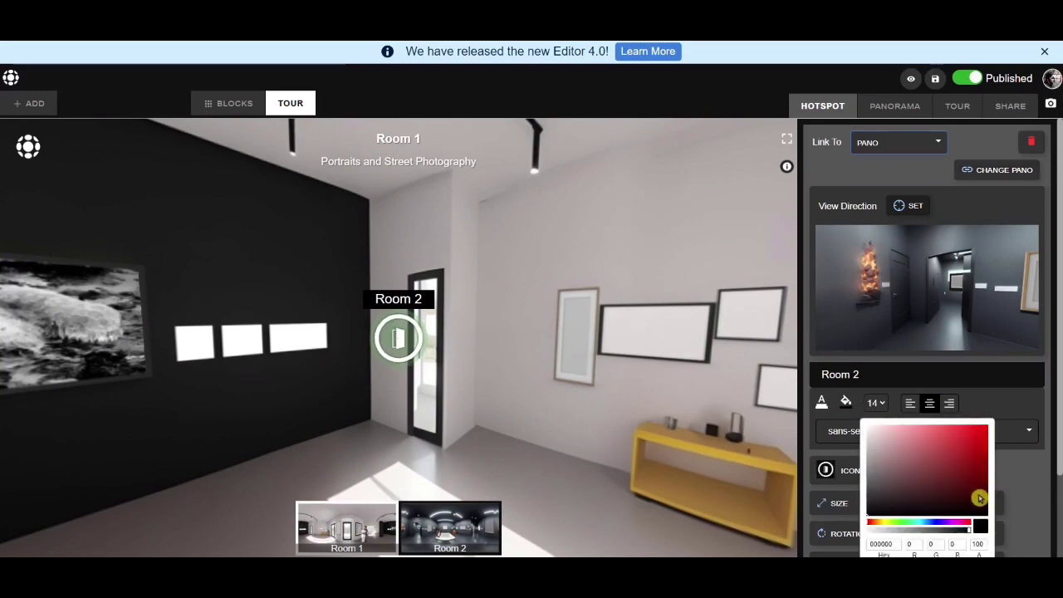
scroll(975, 496, down, 2)
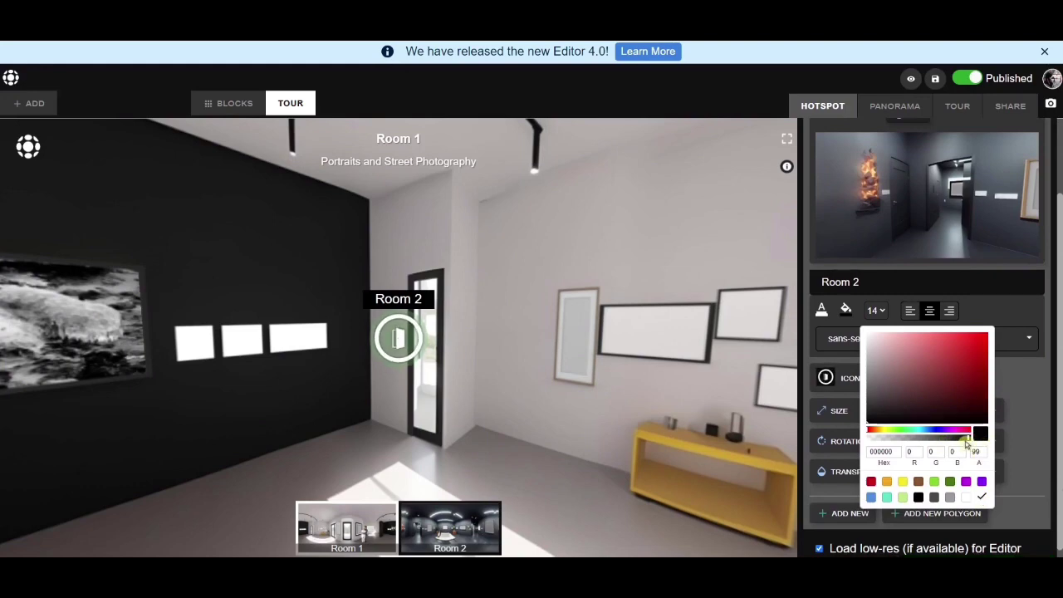
drag(968, 441, 880, 450)
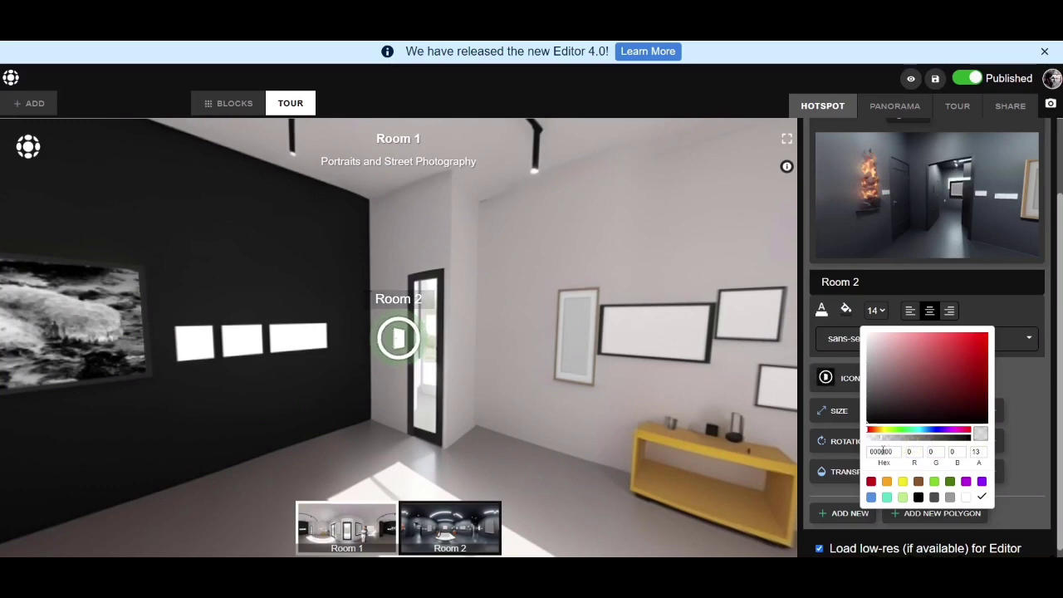
click(983, 497)
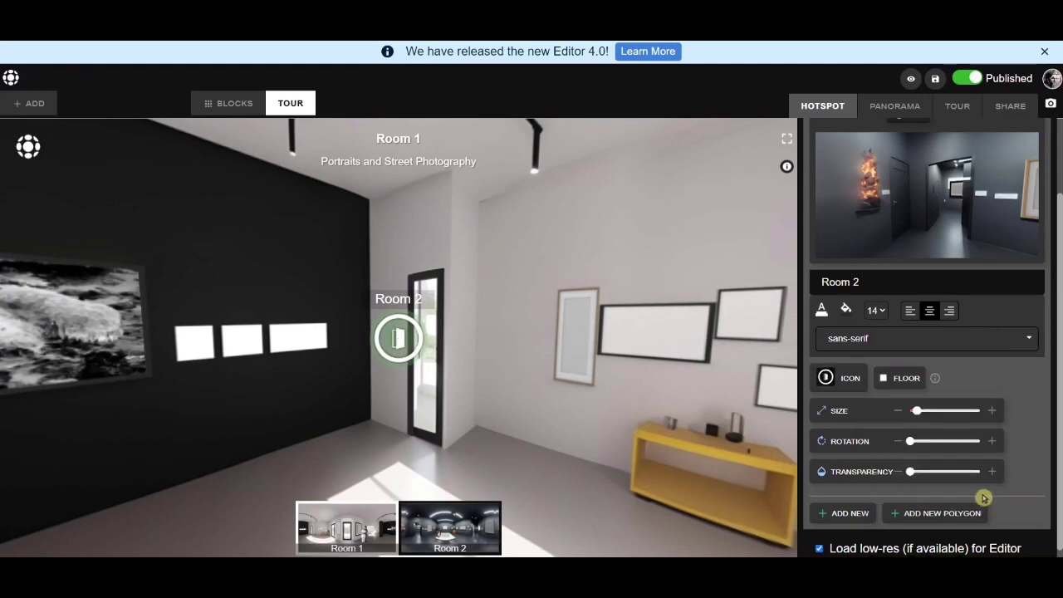
Save the tour and follow the Room 2 door hotspot into the Room 2 panorama.
click(935, 80)
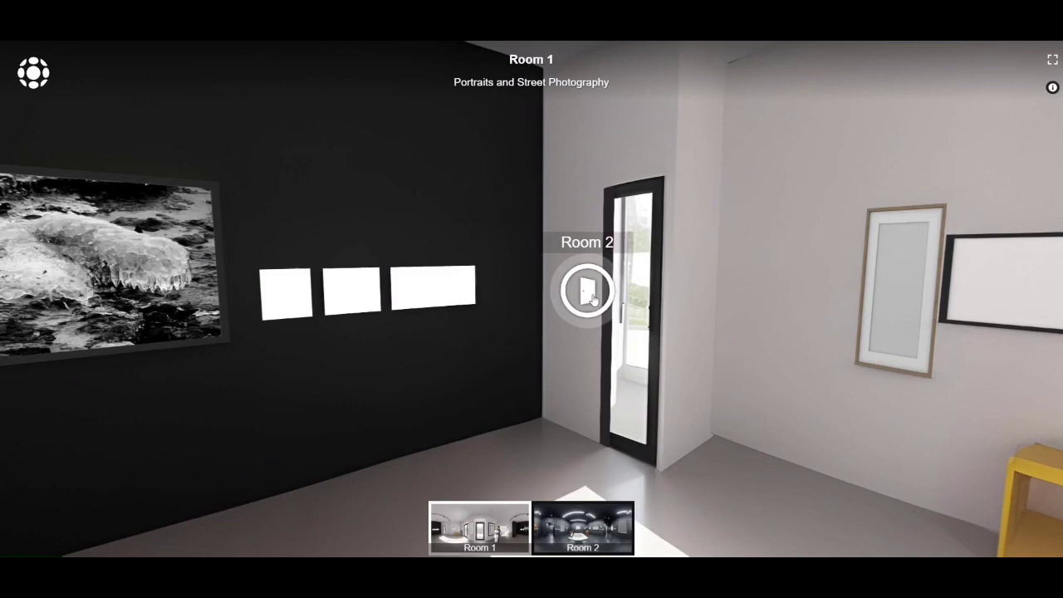
click(589, 295)
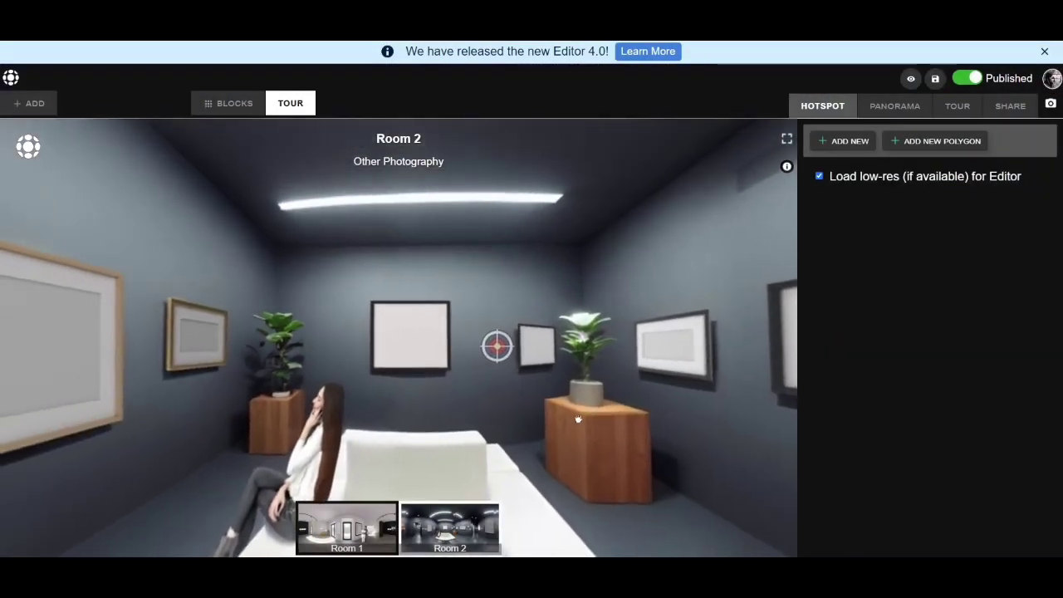
scroll(596, 321, up, 3)
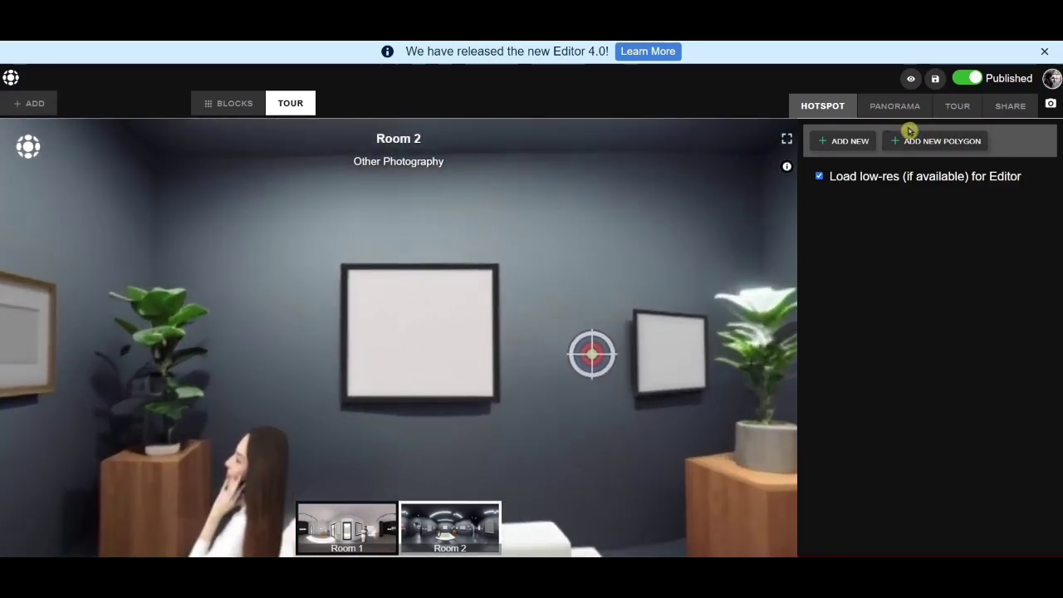
Add a Magic Embed block named 'Captain' and fill it with the boat photo from the image library.
click(37, 105)
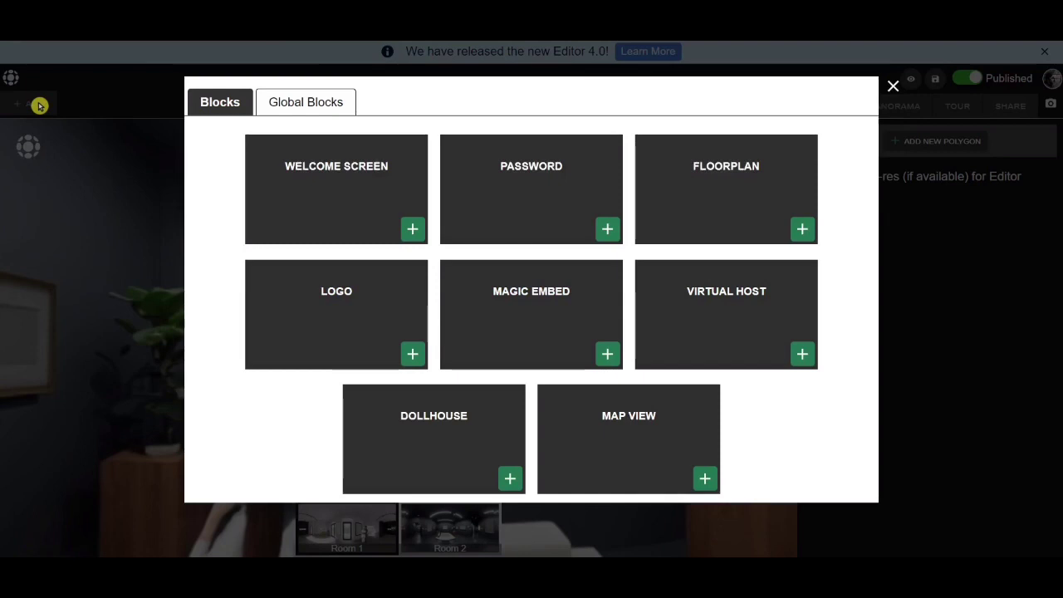
click(608, 356)
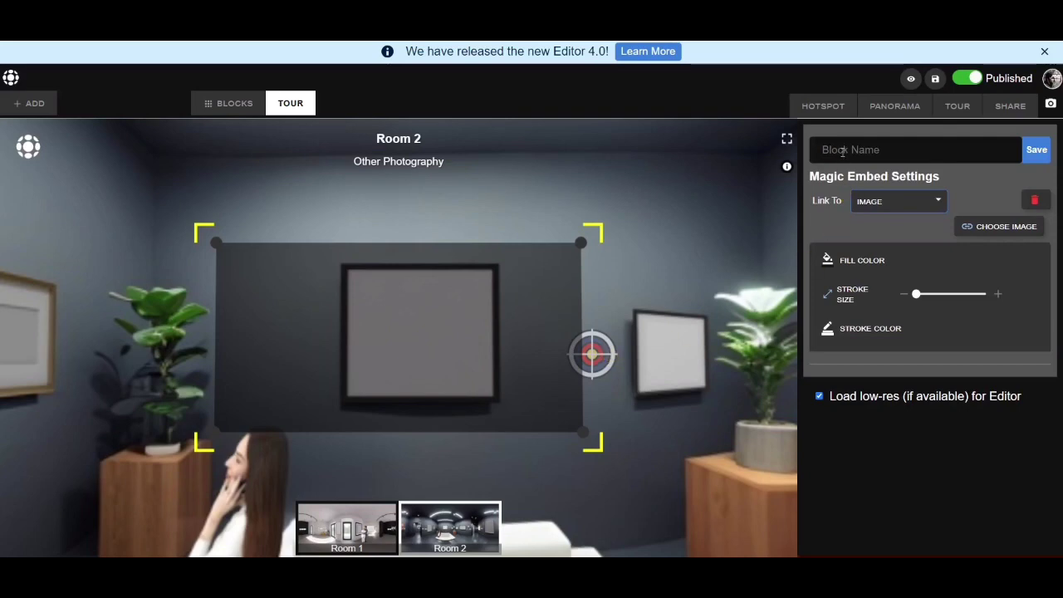
text(Captain)
click(1036, 150)
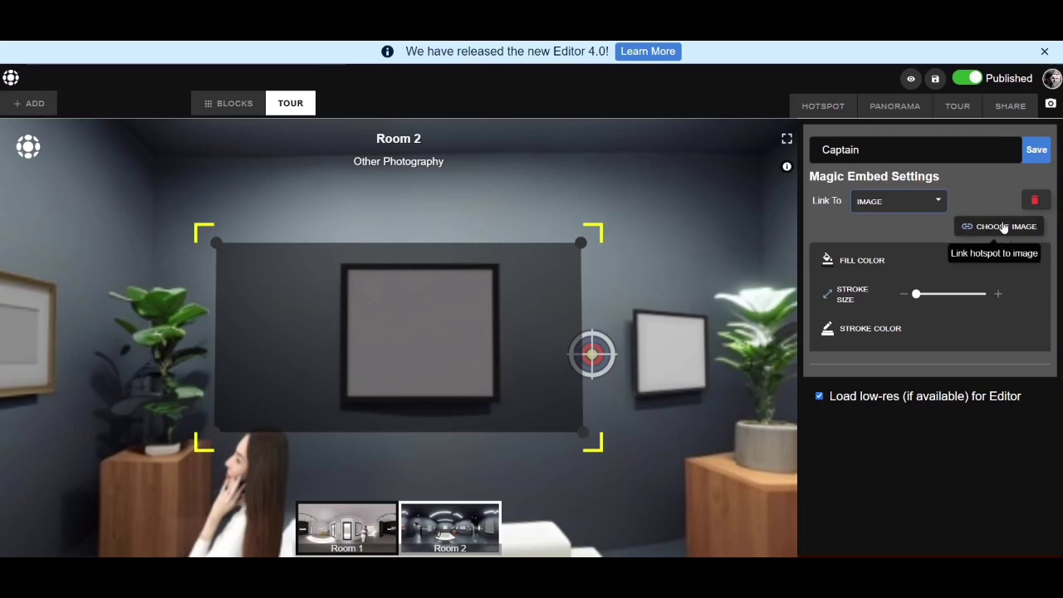
click(1004, 228)
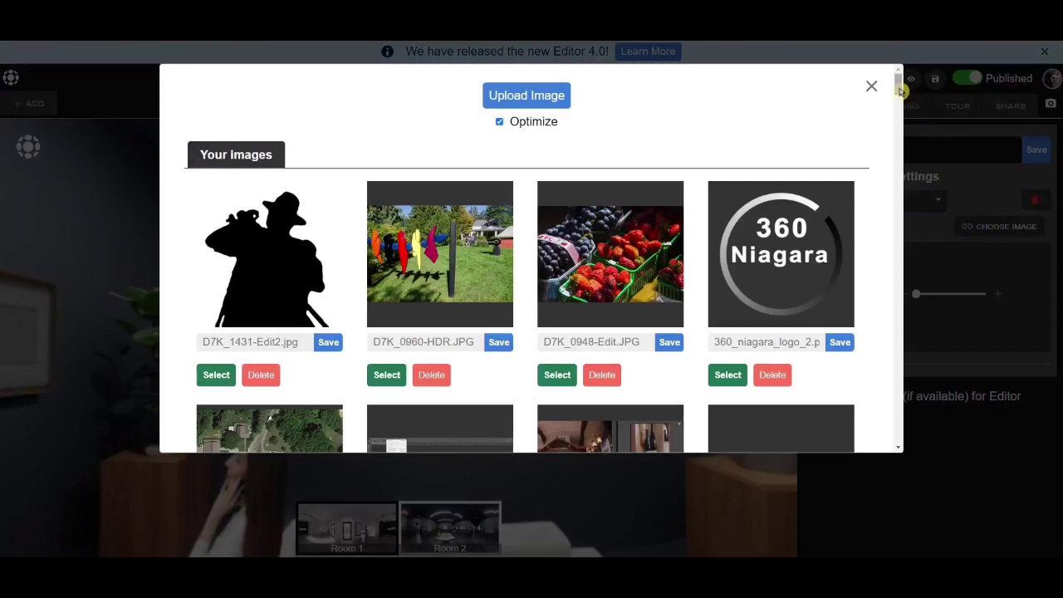
scroll(898, 87, down, 10)
click(208, 425)
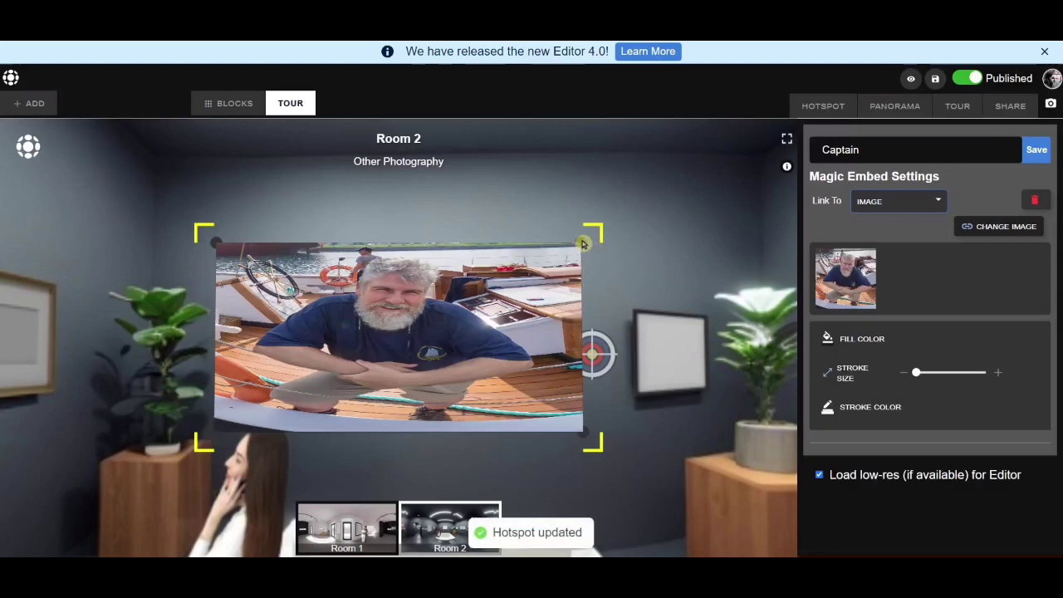
Drag the boat photo's four corners onto the corners of the back-wall frame.
drag(583, 244, 490, 292)
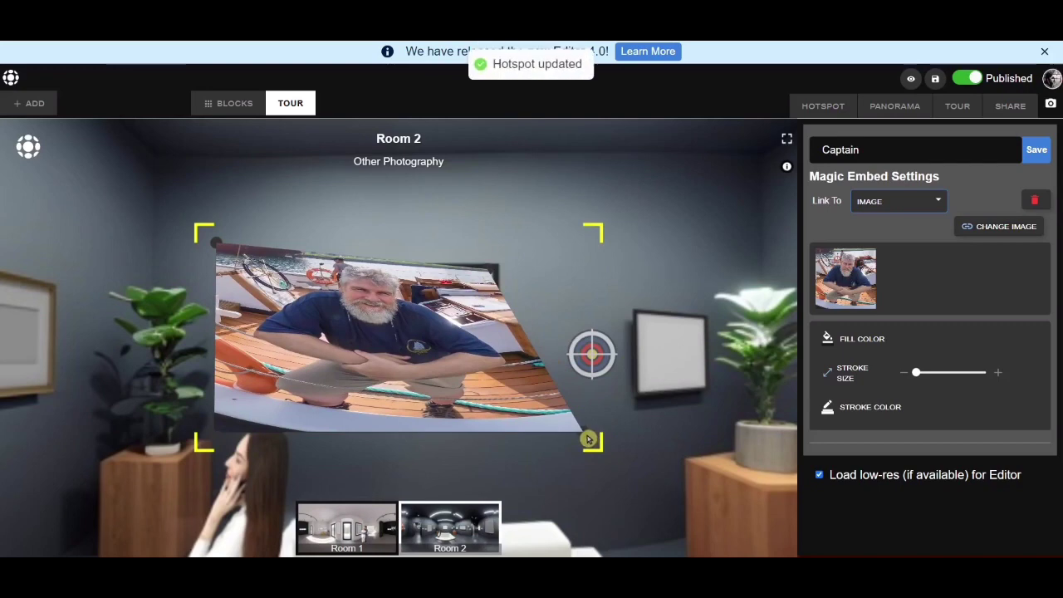
mouse_move(588, 439)
mouse_down()
mouse_move(469, 378)
mouse_move(496, 398)
mouse_up()
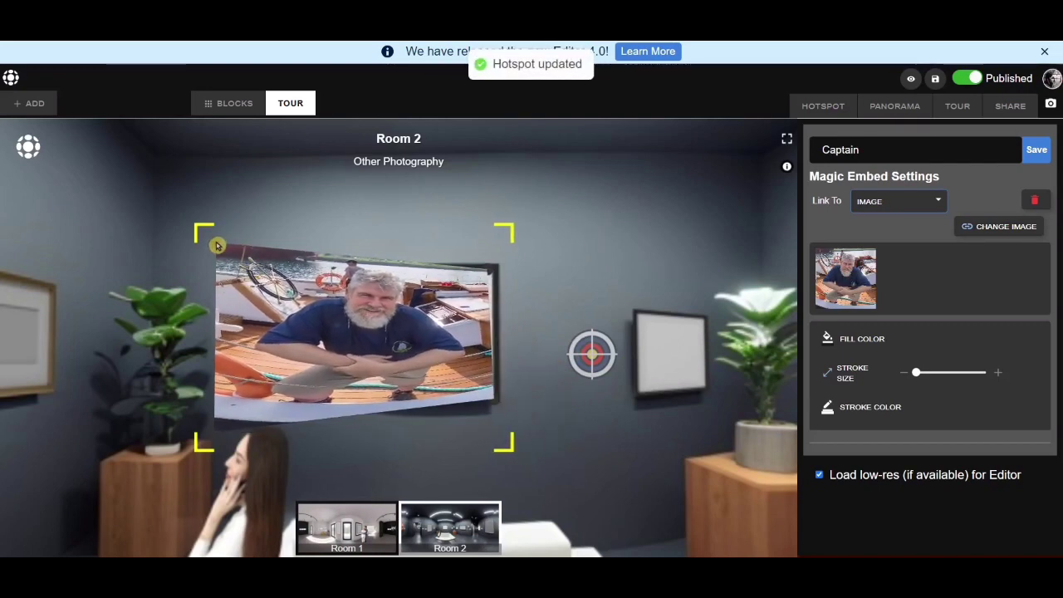
mouse_move(217, 245)
mouse_down()
mouse_move(268, 270)
mouse_move(348, 272)
mouse_up()
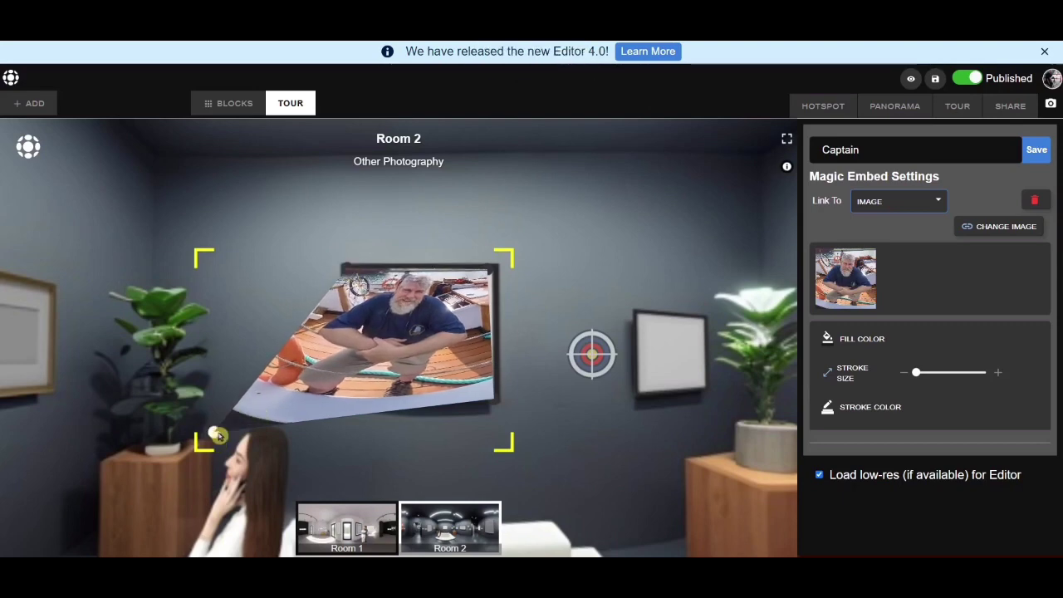
drag(217, 435, 360, 401)
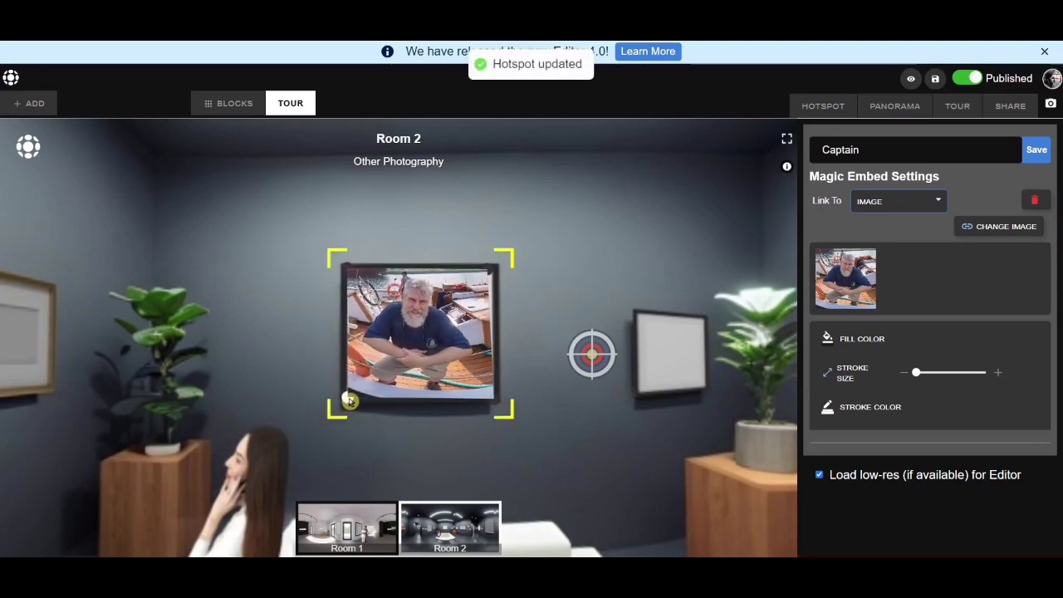
Reselect the Captain embed and refine its top corners so the portrait sits squarely.
click(529, 313)
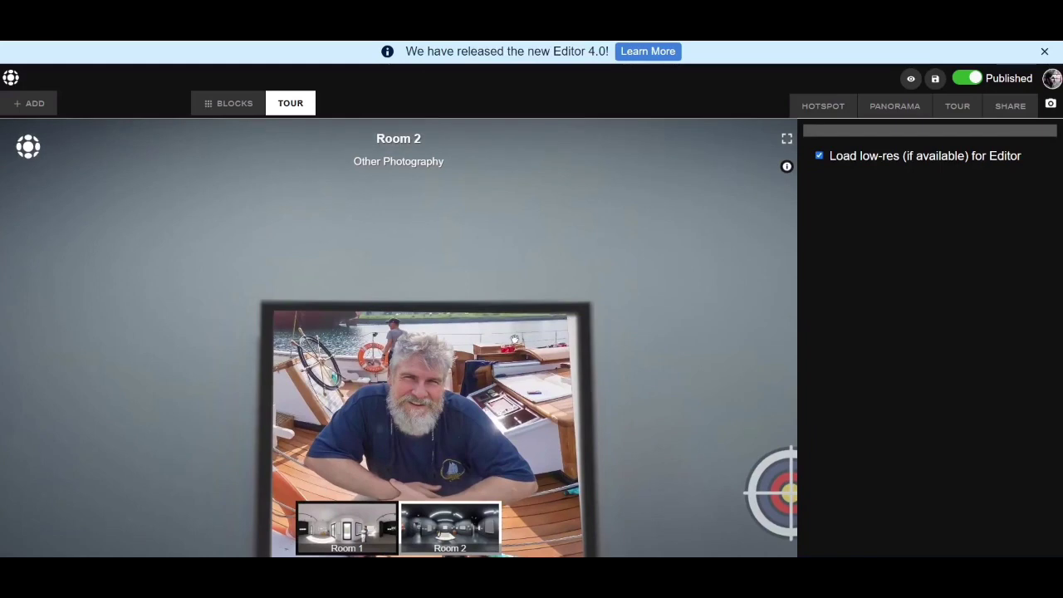
click(515, 341)
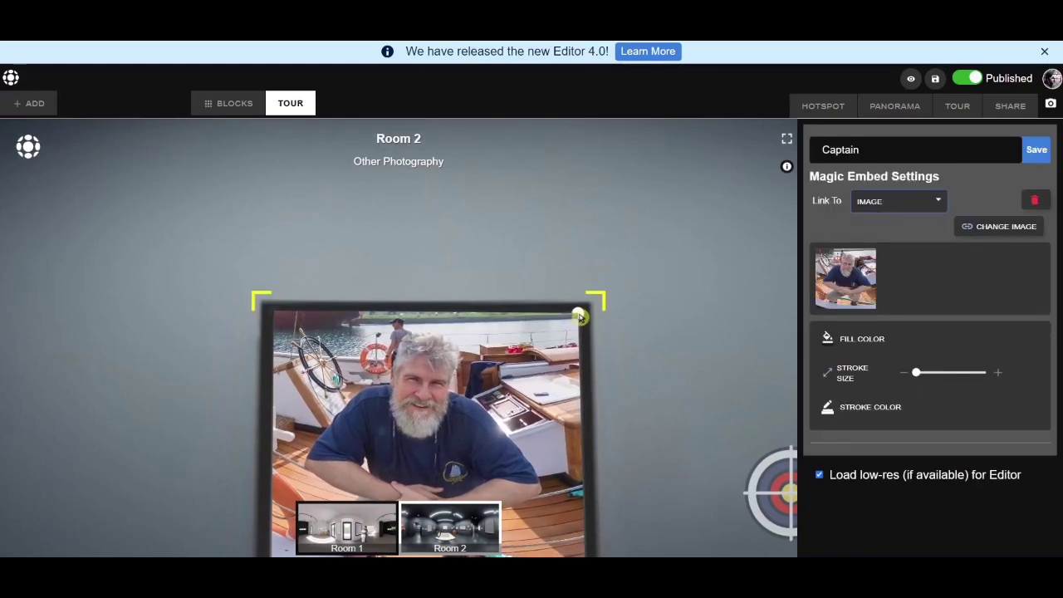
click(258, 301)
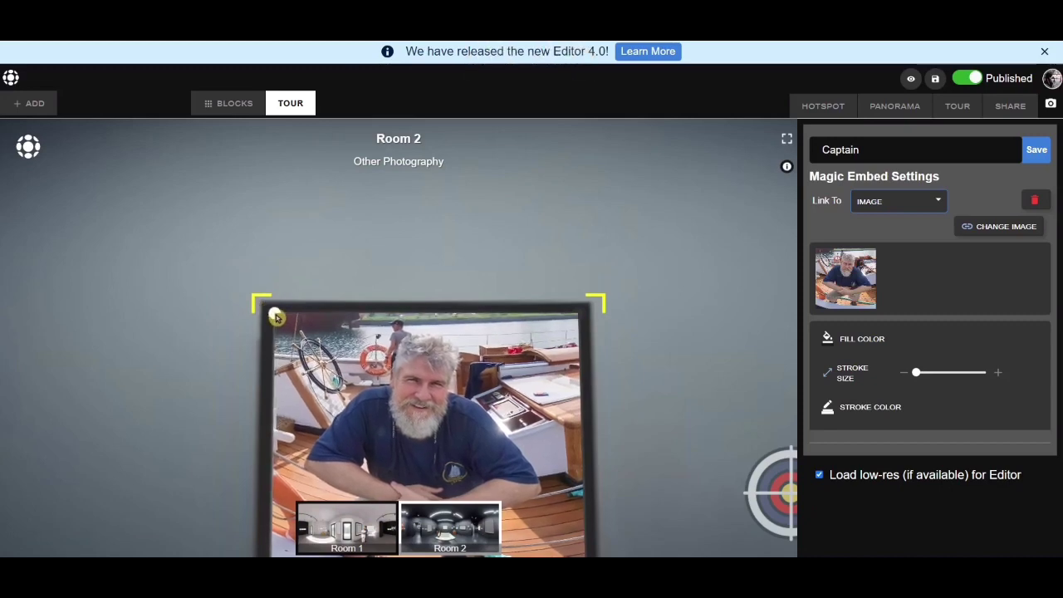
click(276, 317)
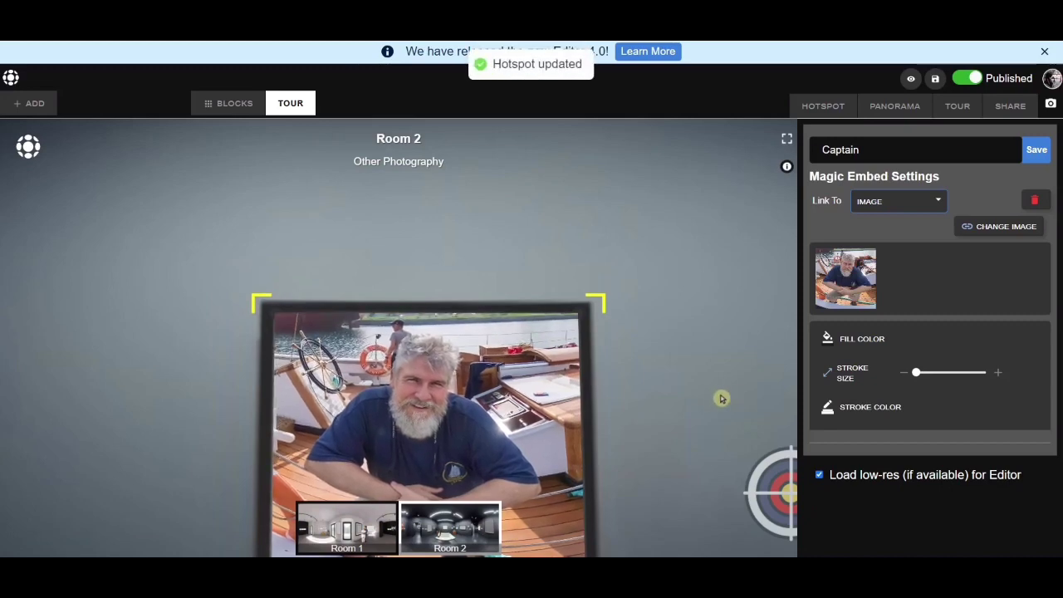
click(721, 399)
scroll(716, 399, down, 5)
scroll(451, 467, up, 2)
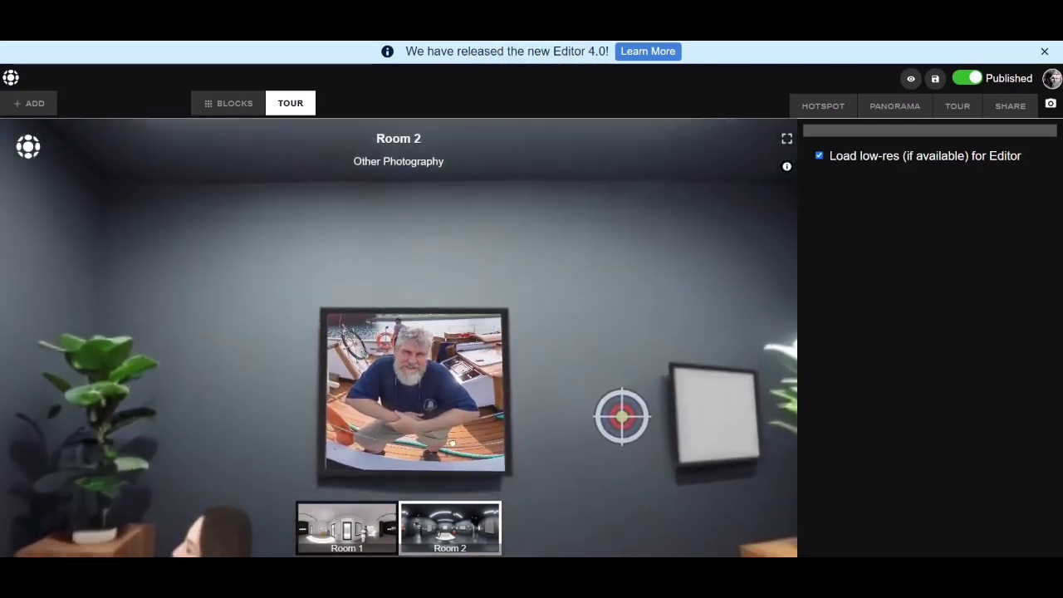
scroll(451, 442, up, 3)
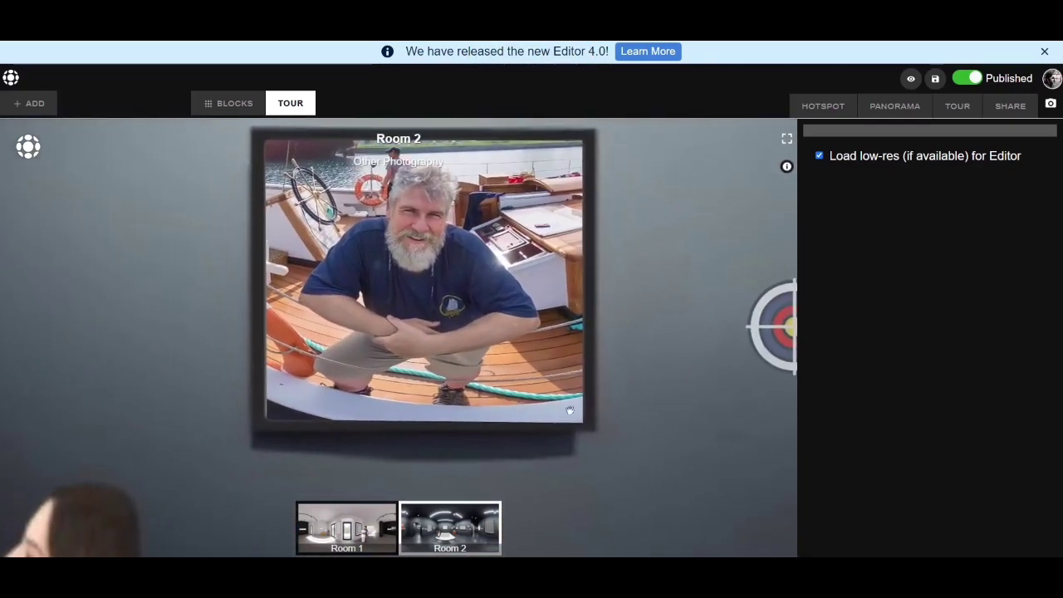
Refine the framed photo's lower-right corner and give it a grey 838181 border colour.
click(466, 312)
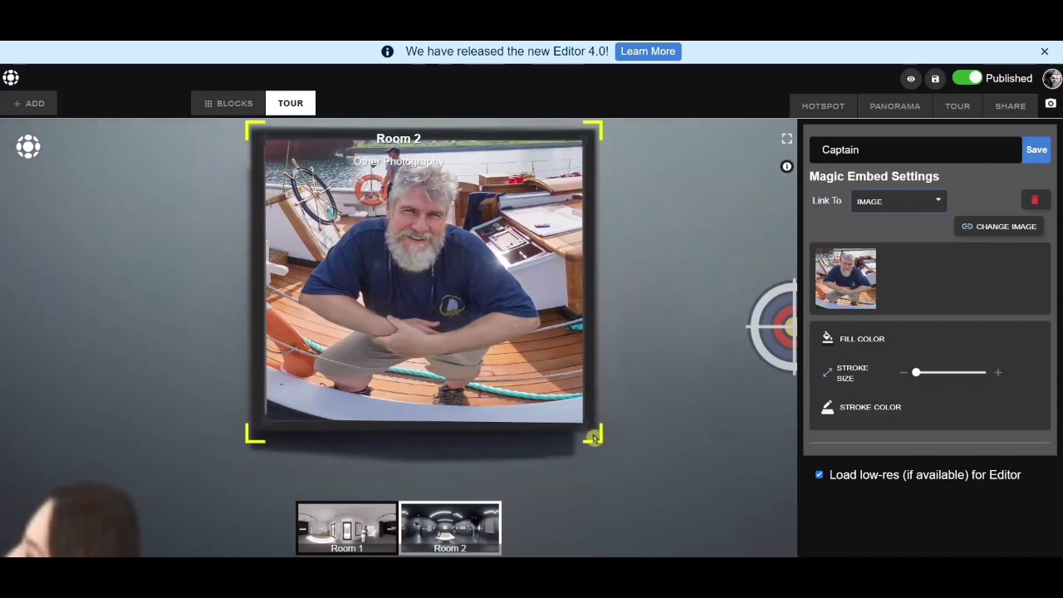
mouse_move(584, 426)
mouse_down()
mouse_move(562, 417)
mouse_move(577, 423)
mouse_up()
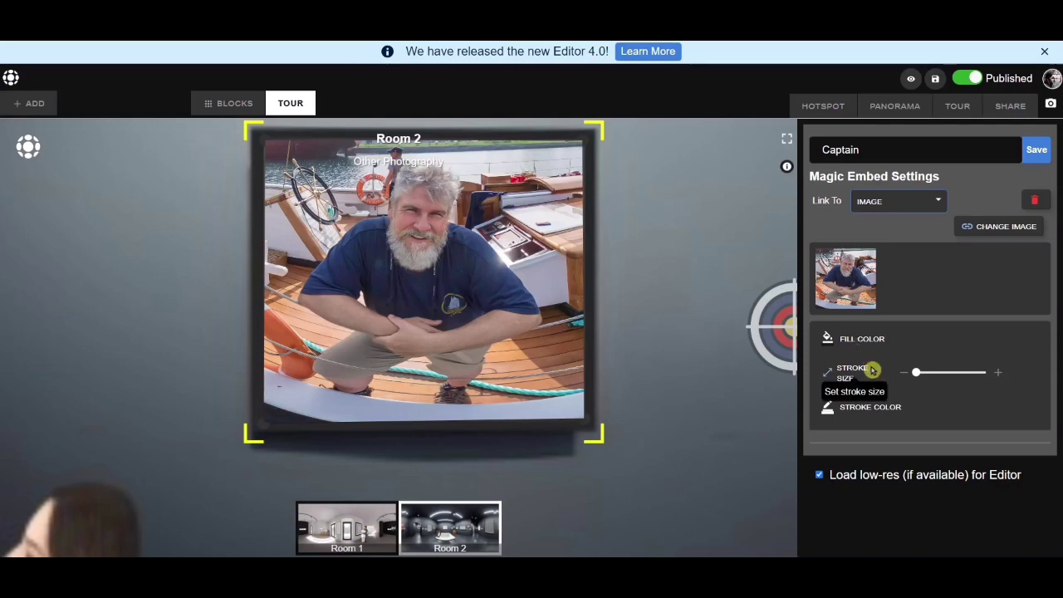
click(865, 410)
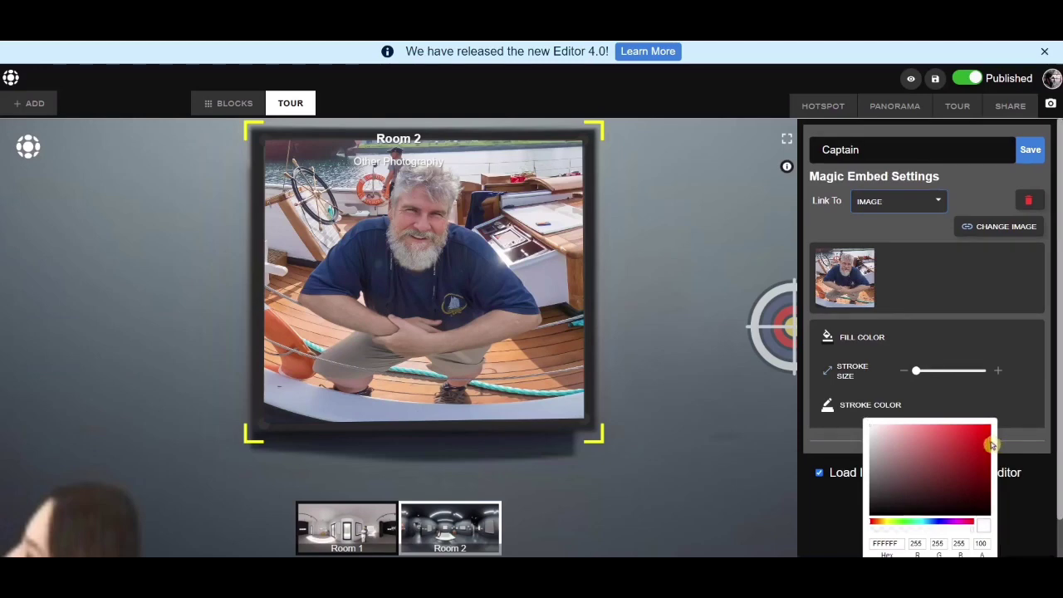
click(874, 473)
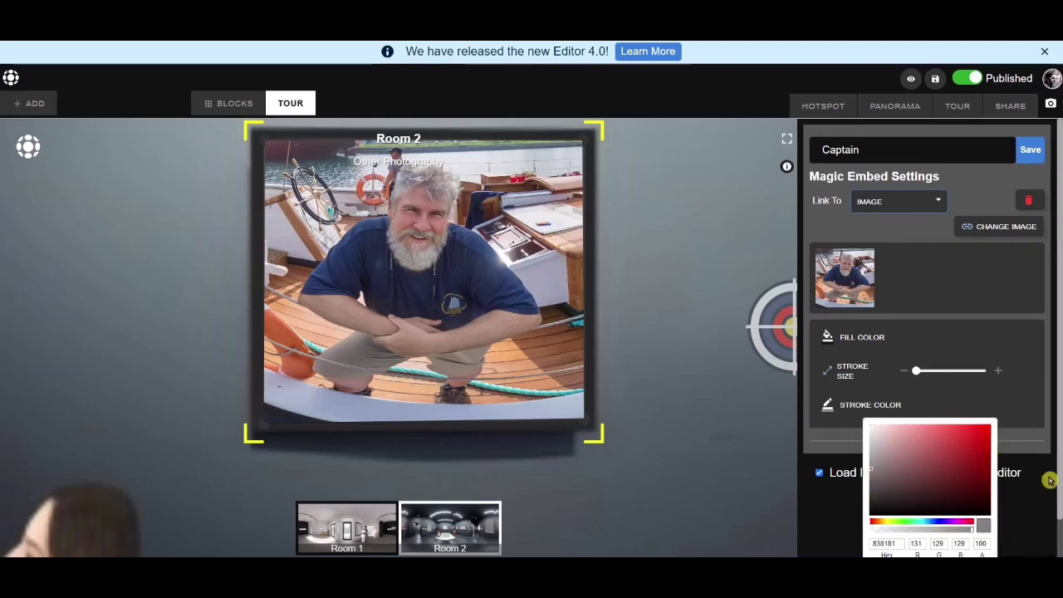
scroll(1024, 542, down, 1)
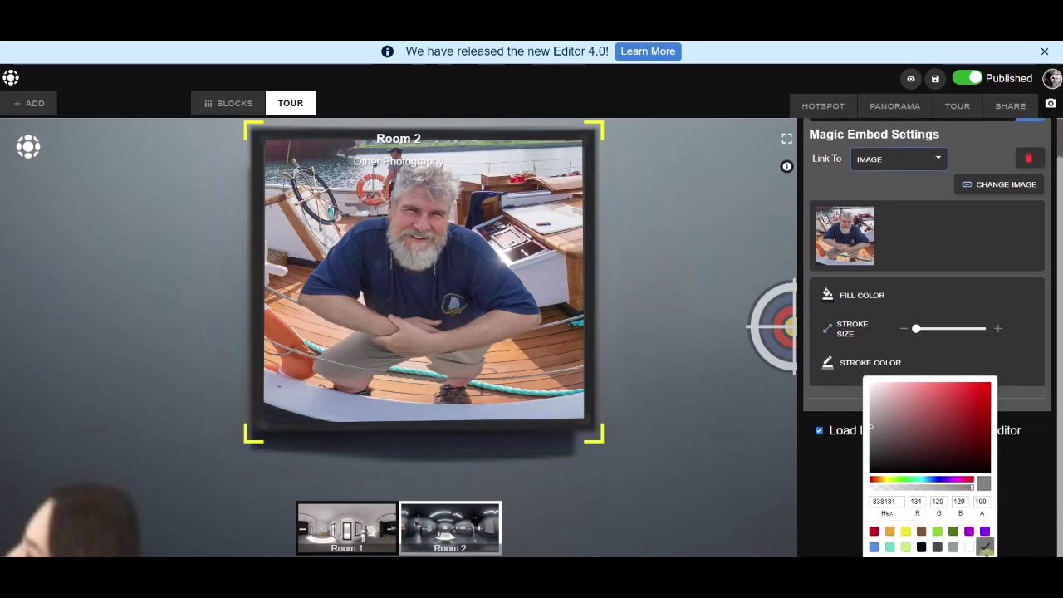
click(986, 547)
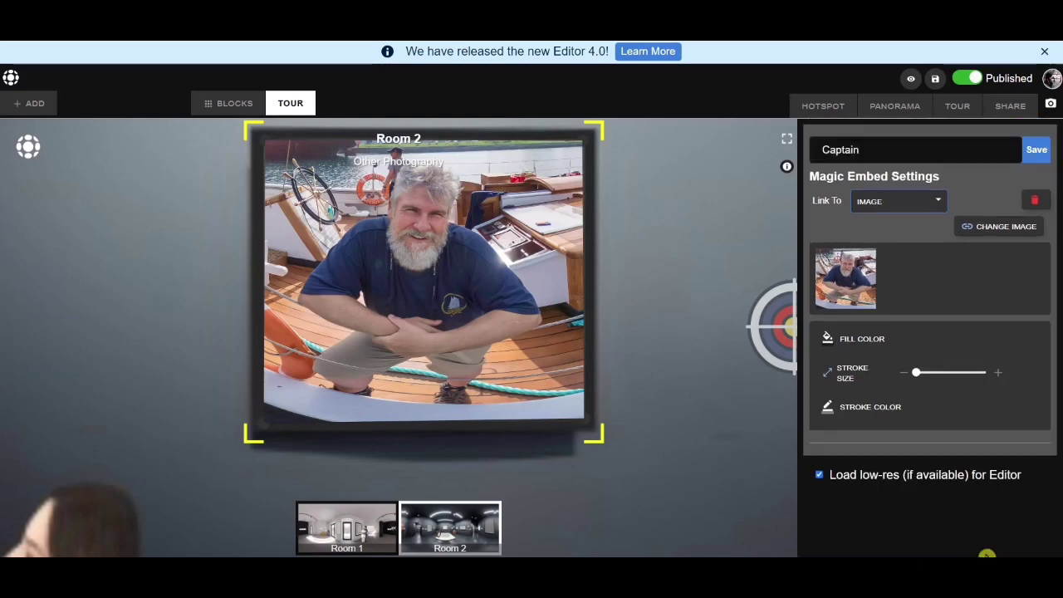
Set the photo's border stroke size to 3 and deselect it.
mouse_move(915, 371)
mouse_move(914, 373)
mouse_down()
mouse_move(1010, 380)
mouse_move(932, 384)
mouse_move(1012, 388)
mouse_move(947, 387)
mouse_move(991, 387)
mouse_move(967, 392)
mouse_move(982, 391)
mouse_up()
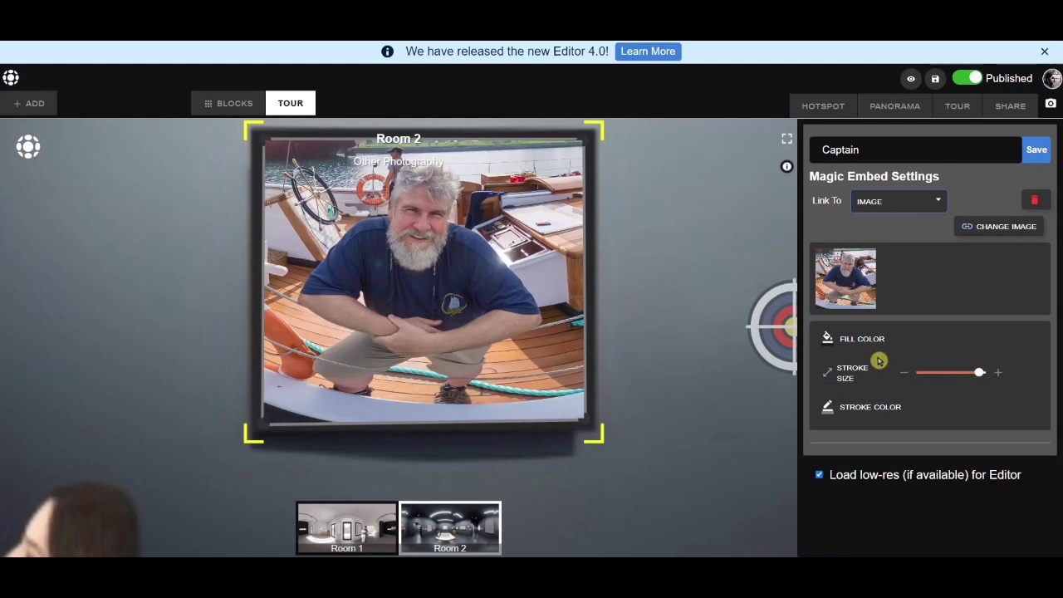
click(707, 334)
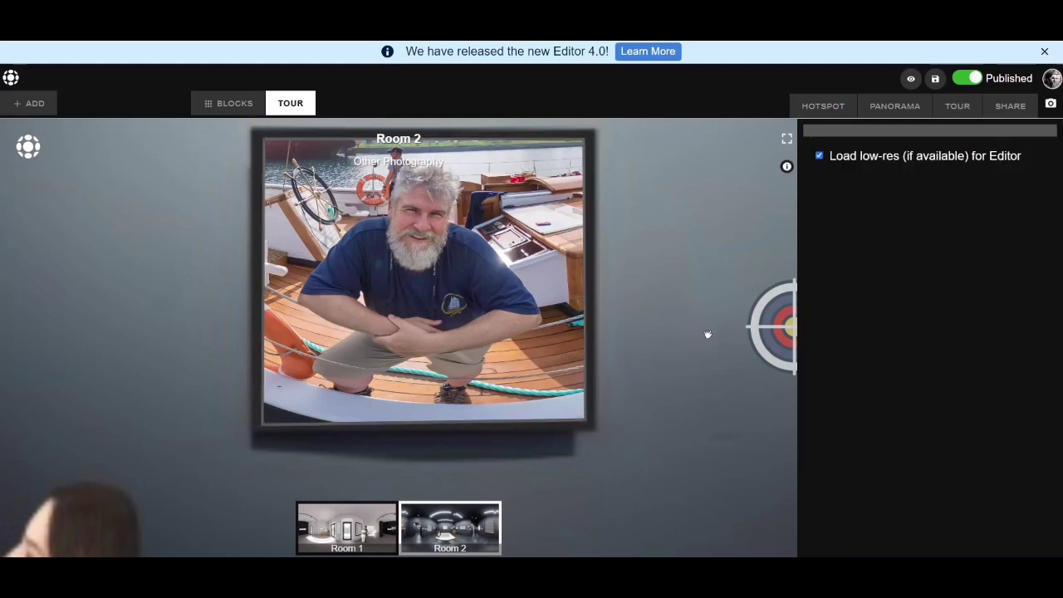
Select the dark polygon hotspot over the framed photo and give it a red fill.
click(828, 112)
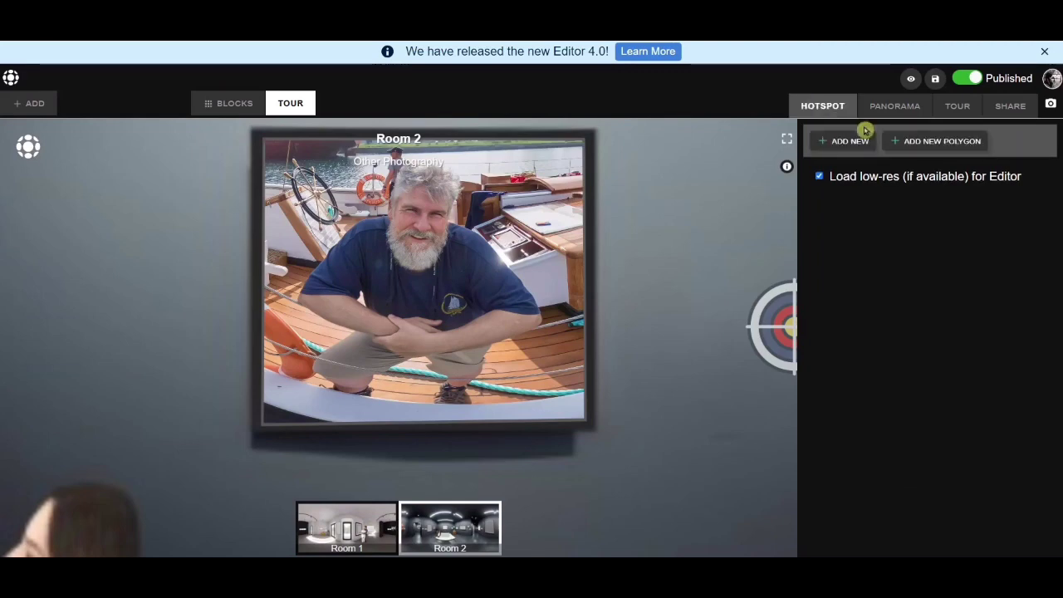
click(941, 143)
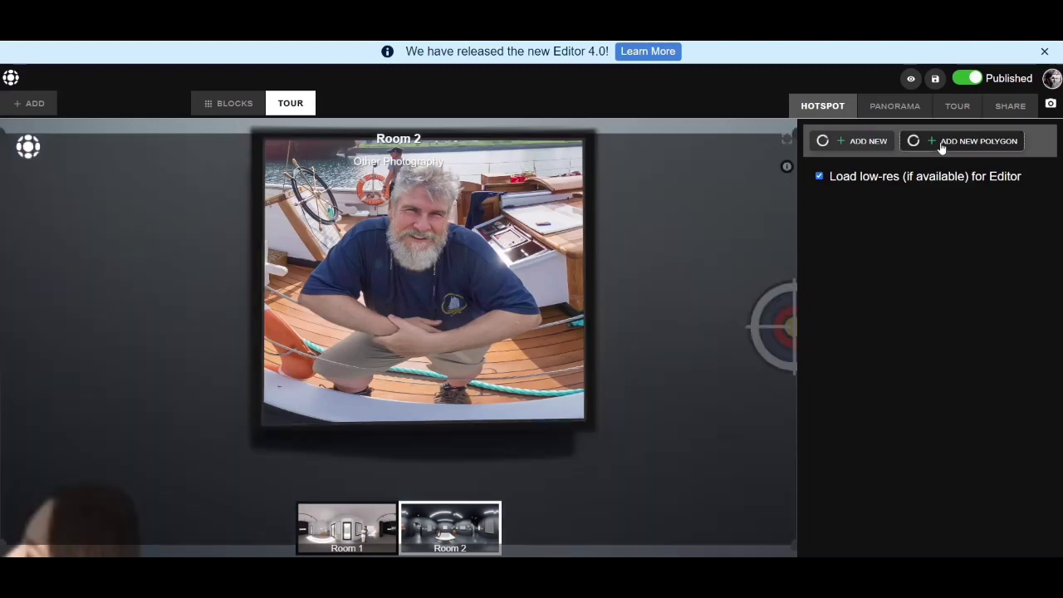
click(704, 129)
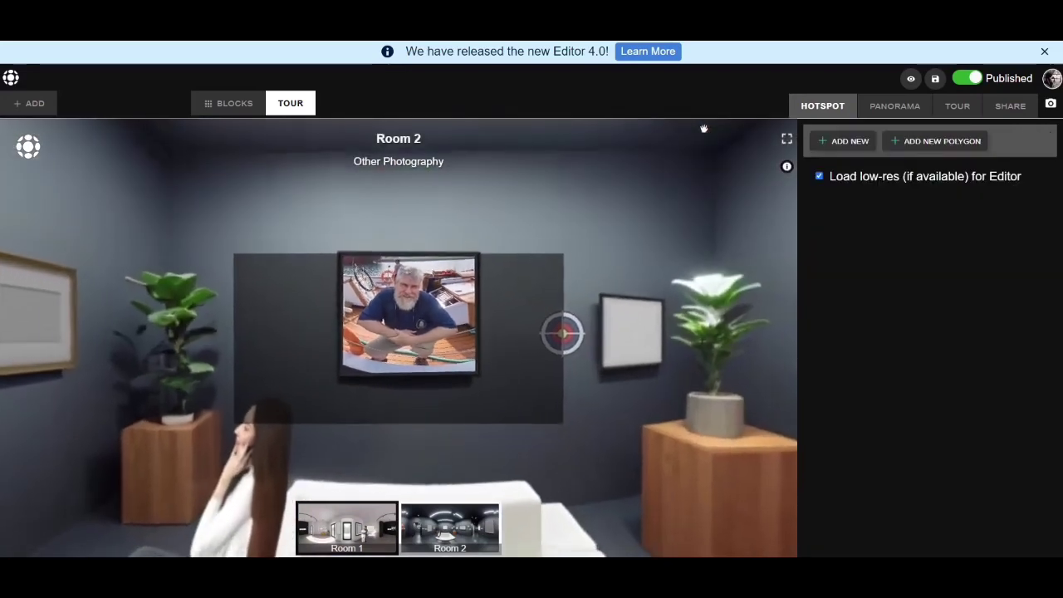
scroll(612, 275, up, 2)
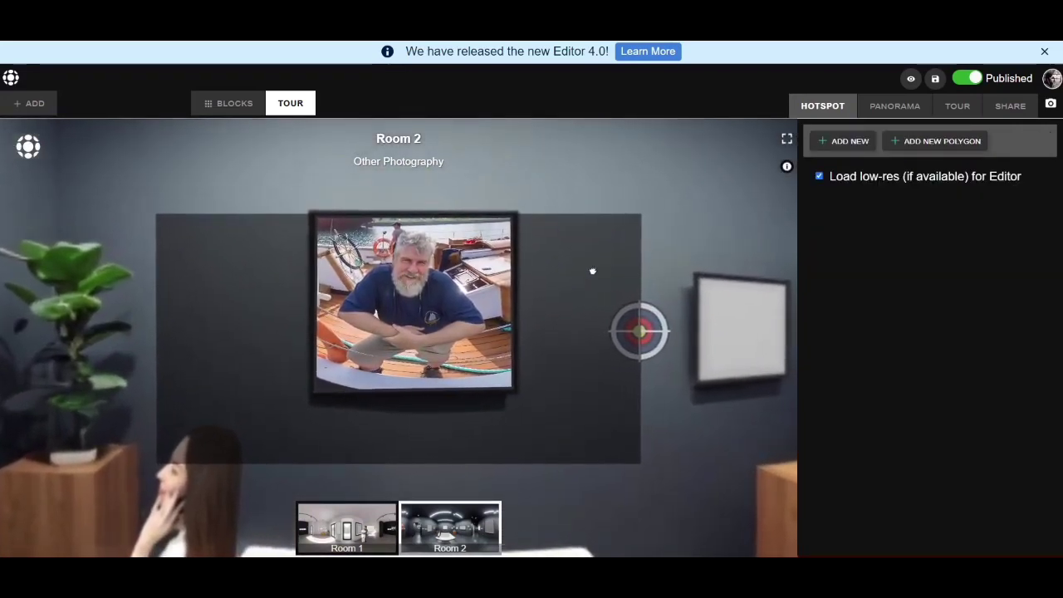
click(593, 271)
click(858, 184)
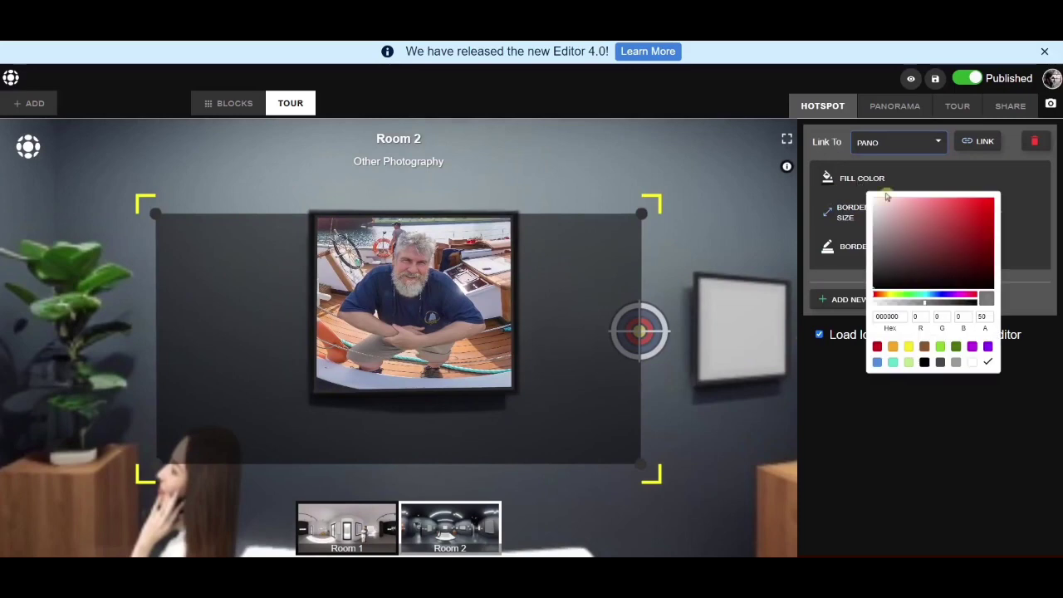
click(992, 203)
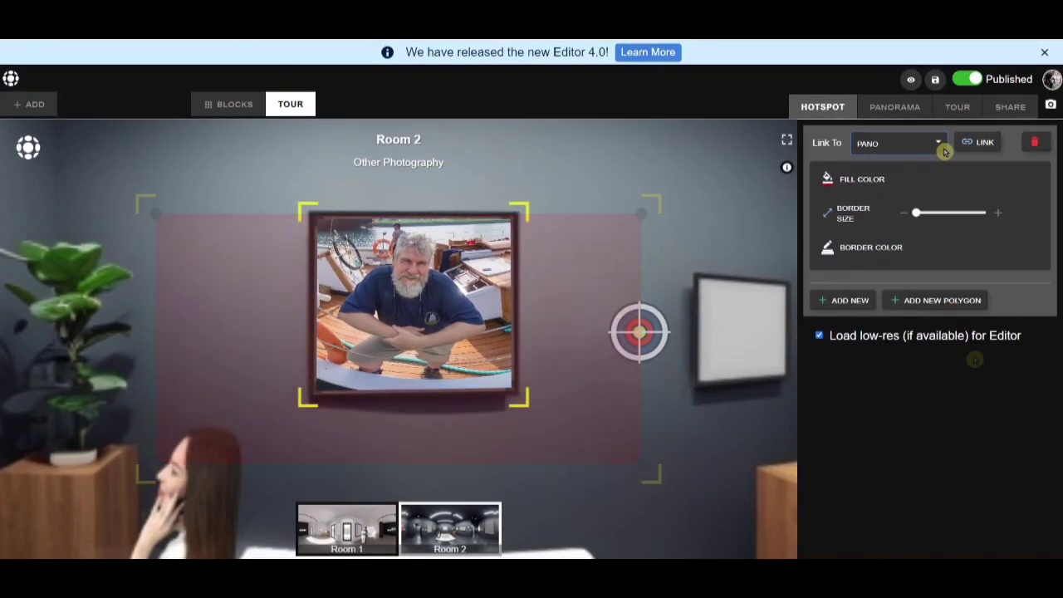
click(937, 145)
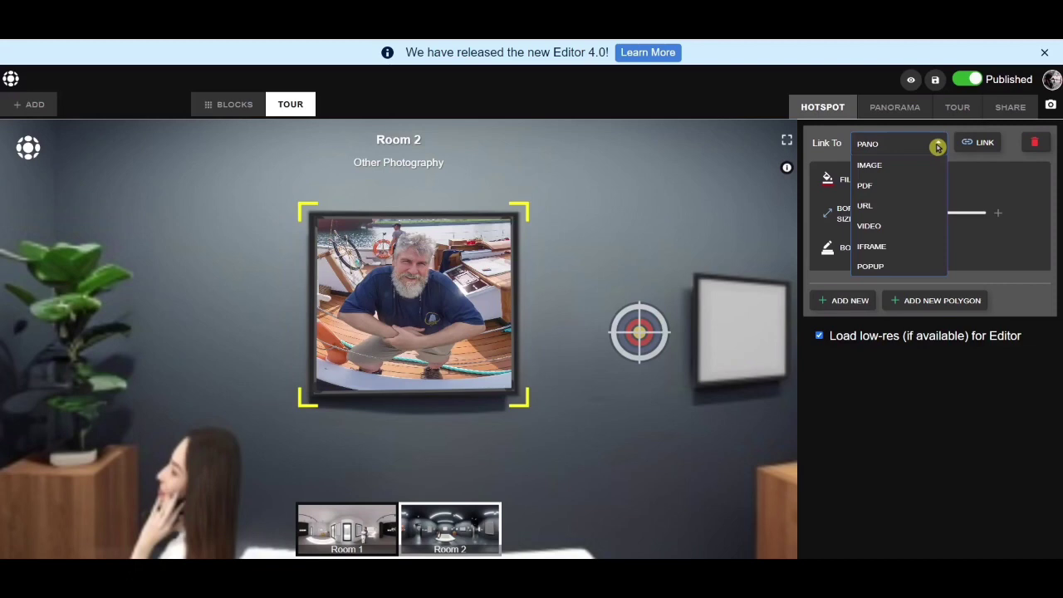
Link the photo hotspot to the pasted Facebook video URL and check the interview video opens.
click(864, 207)
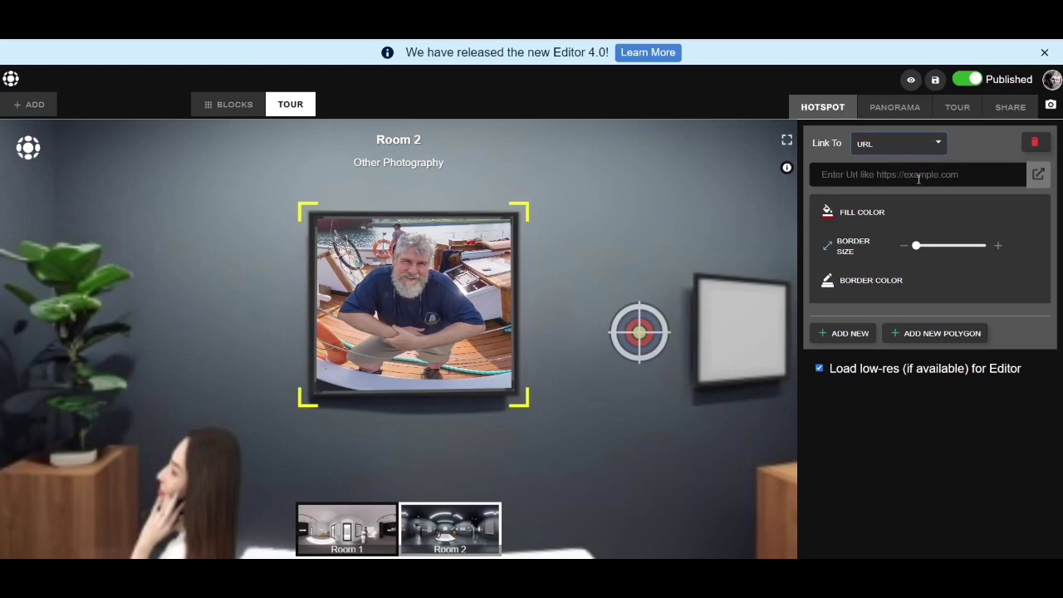
key(ctrl+v)
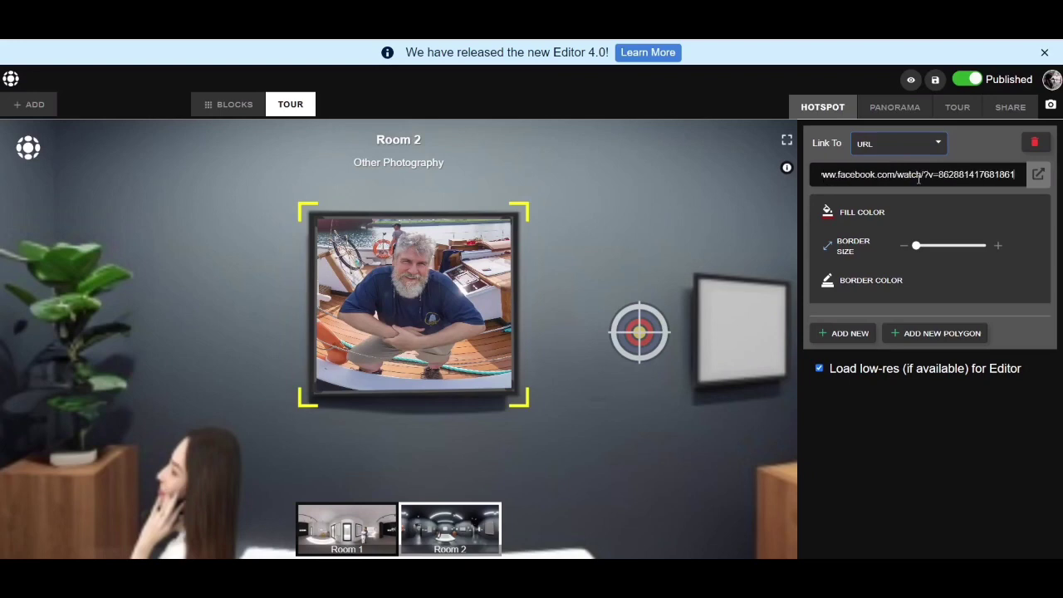
click(1040, 177)
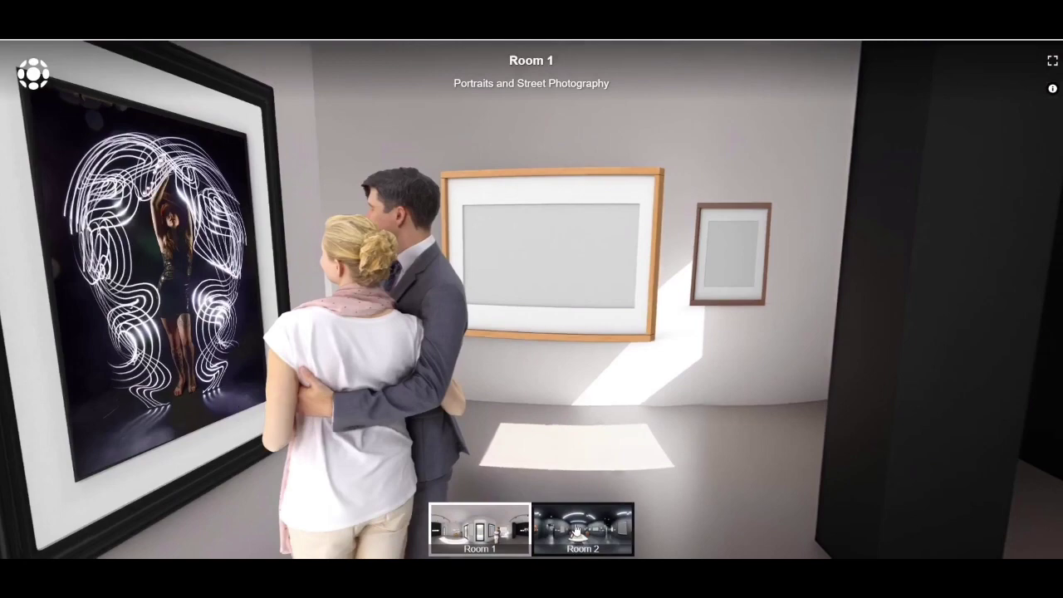
In the preview, go to Room 2 and look around at the framed boat portrait.
click(576, 530)
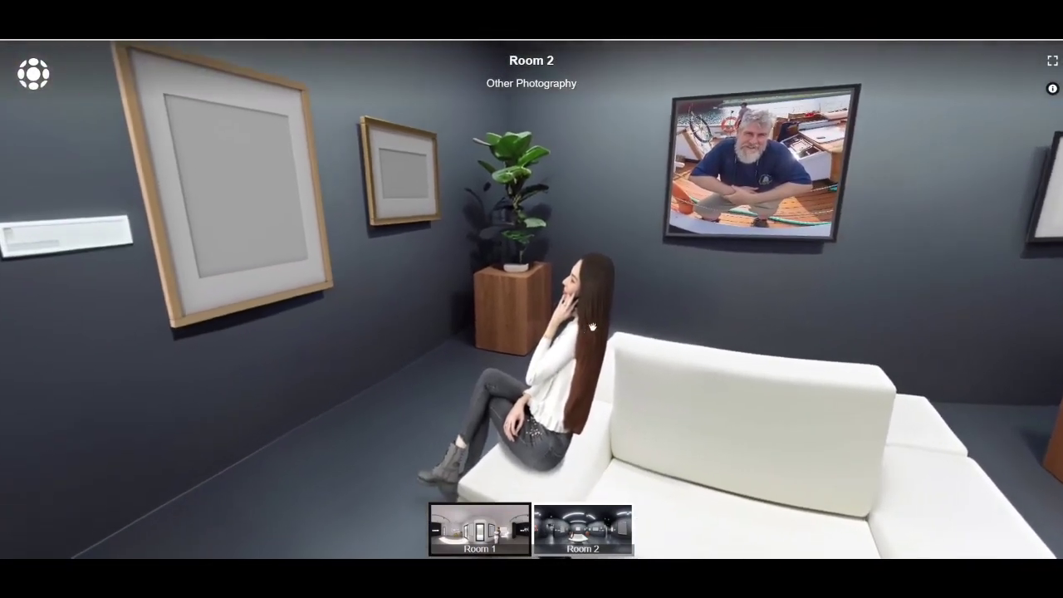
drag(592, 326, 775, 349)
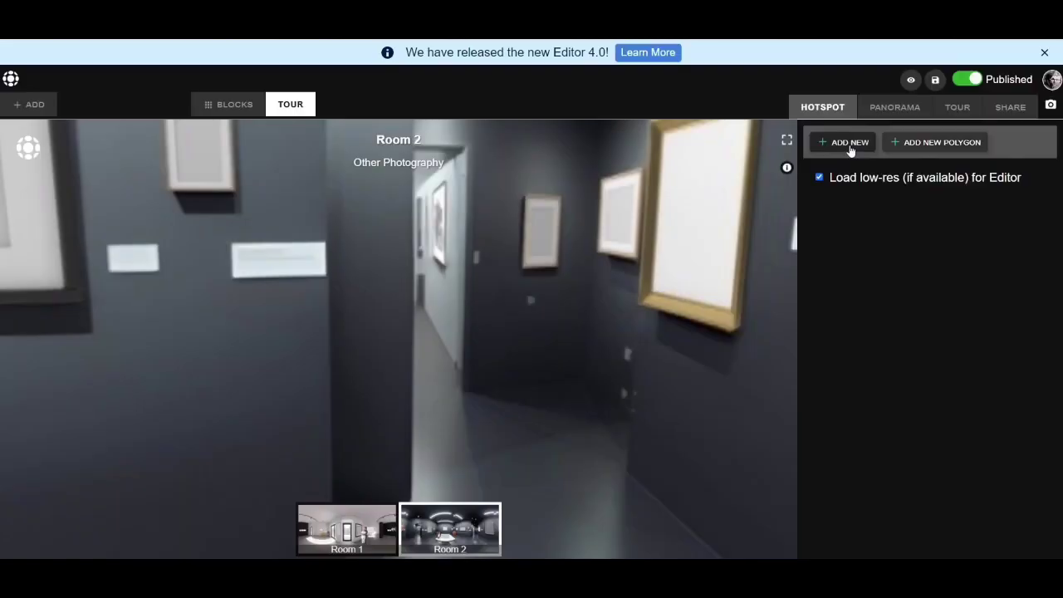
Add a new circular-arrow floor hotspot on the Room 2 corridor floor.
click(850, 147)
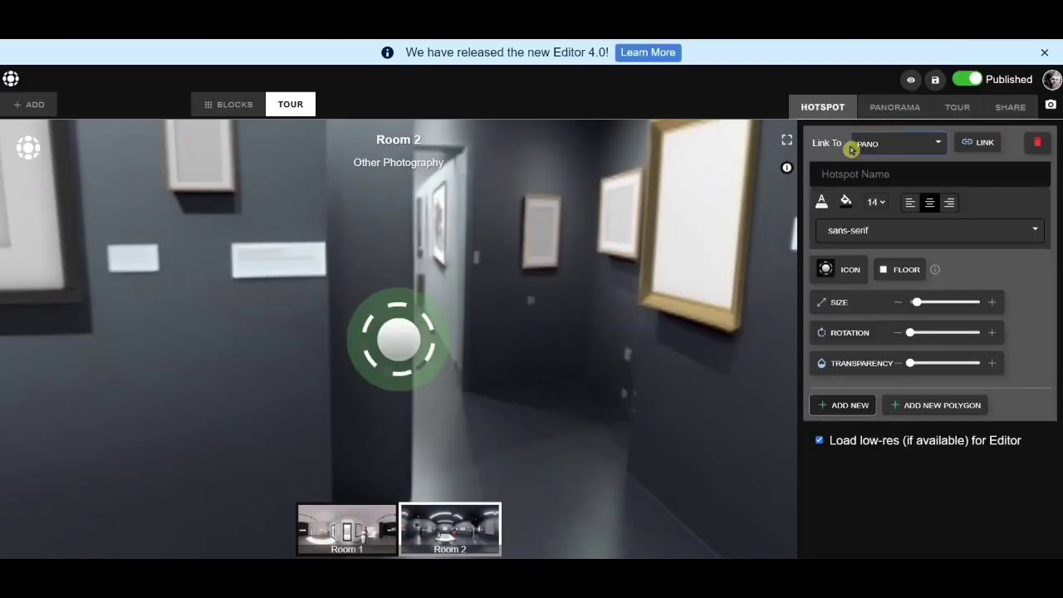
click(850, 269)
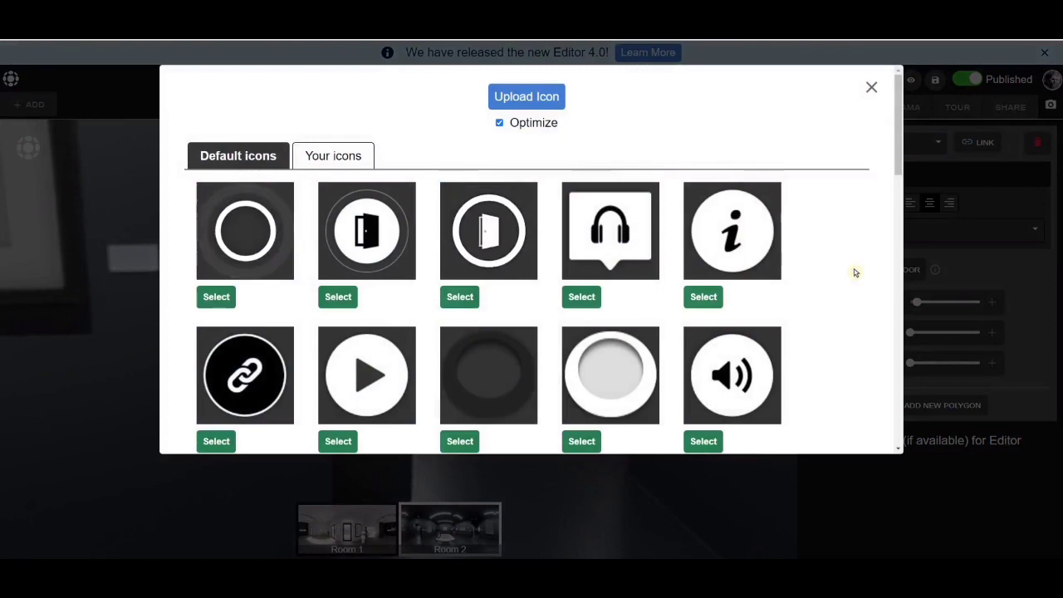
mouse_move(896, 161)
mouse_down()
mouse_move(896, 221)
mouse_move(868, 243)
mouse_up()
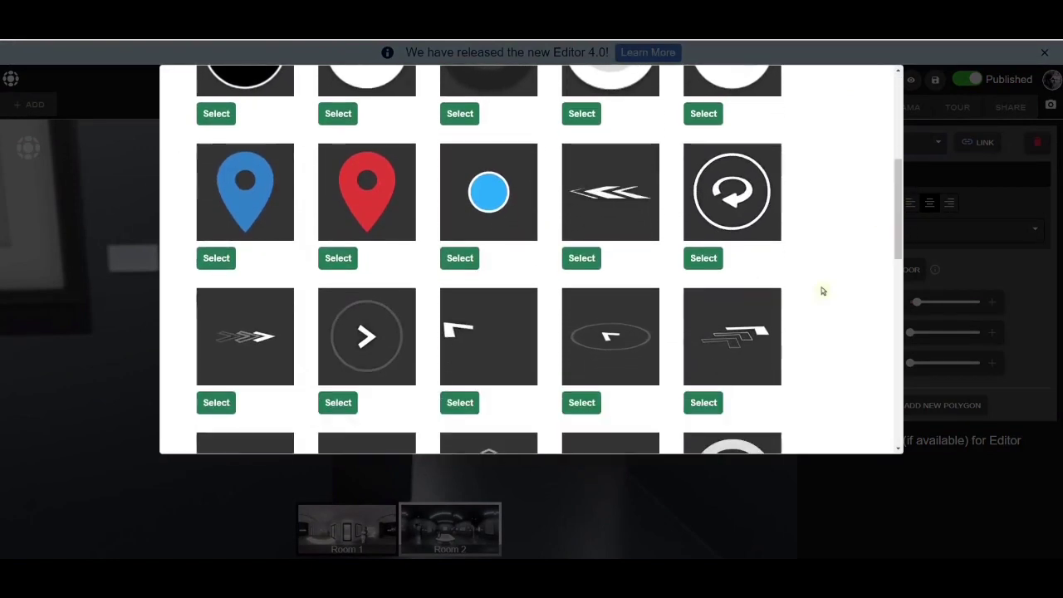
click(703, 258)
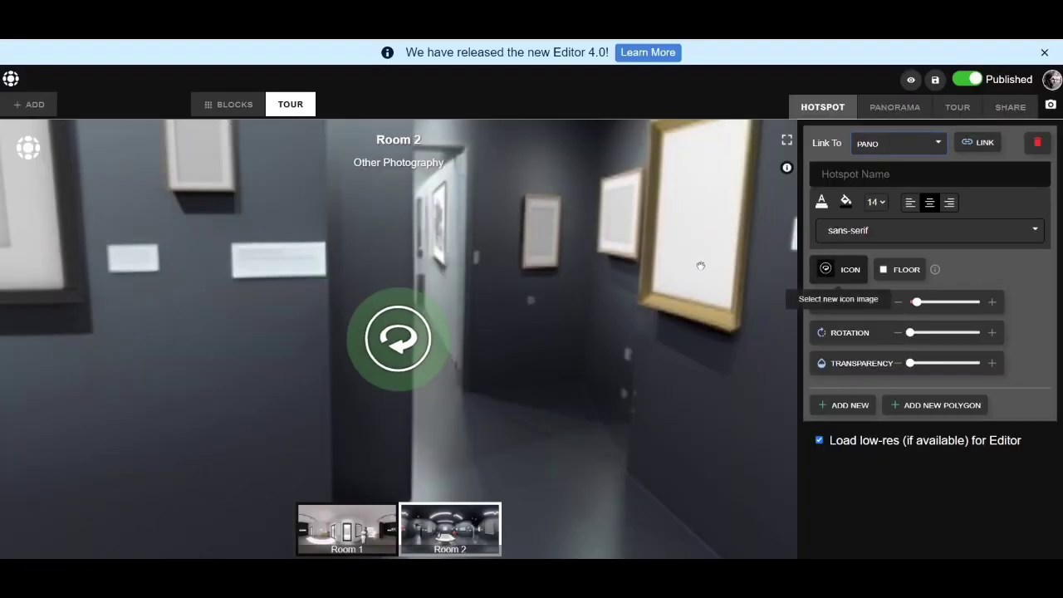
click(905, 269)
mouse_move(399, 344)
mouse_down()
mouse_move(429, 361)
mouse_move(443, 429)
mouse_move(455, 417)
mouse_up()
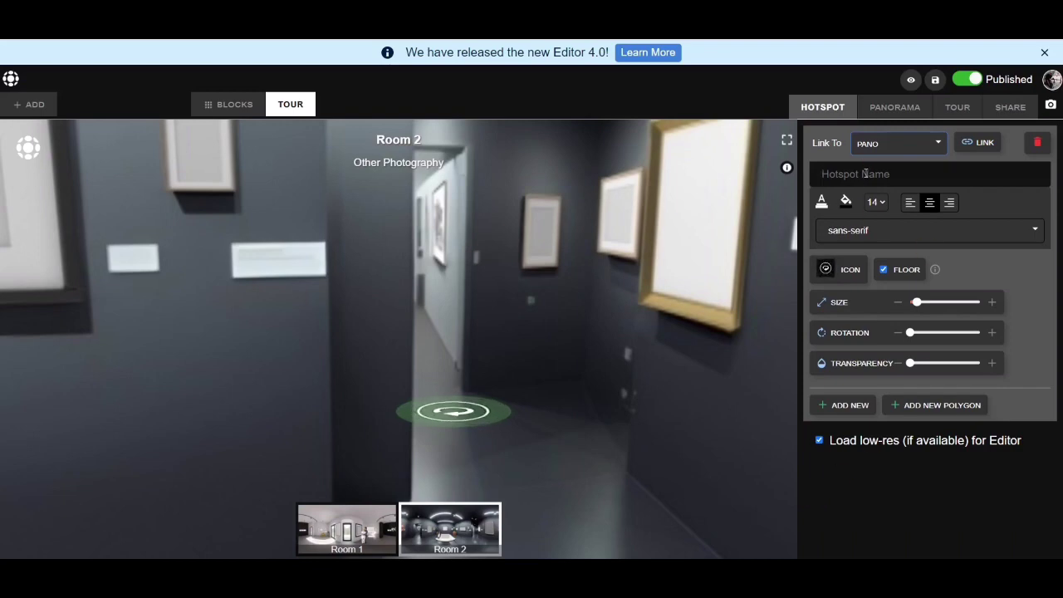
Name the hotspot 'back to room 1', link it to Room 1, and save the tour.
text(back to r)
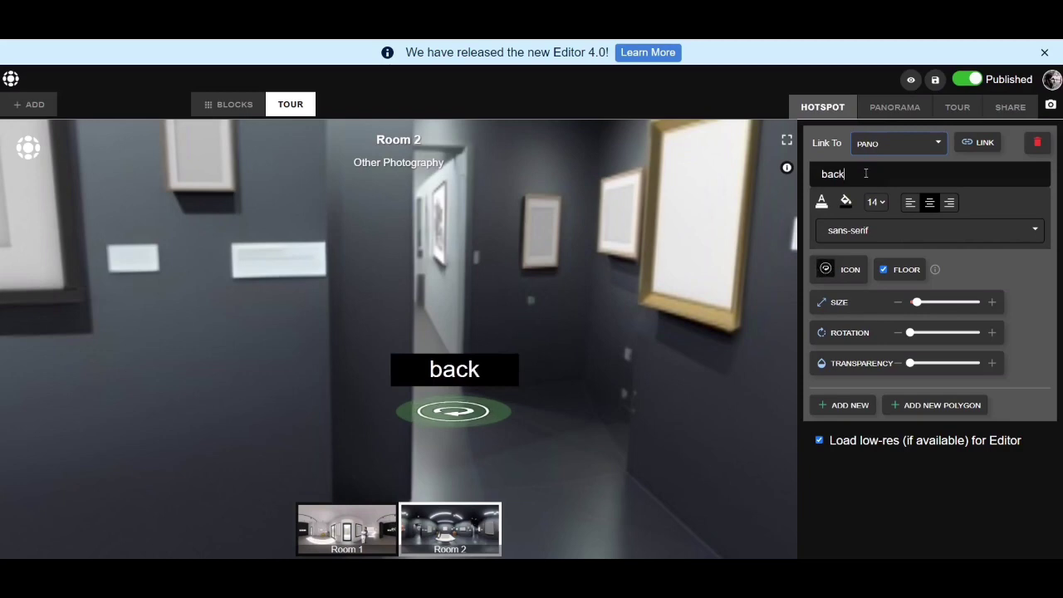
text(p)
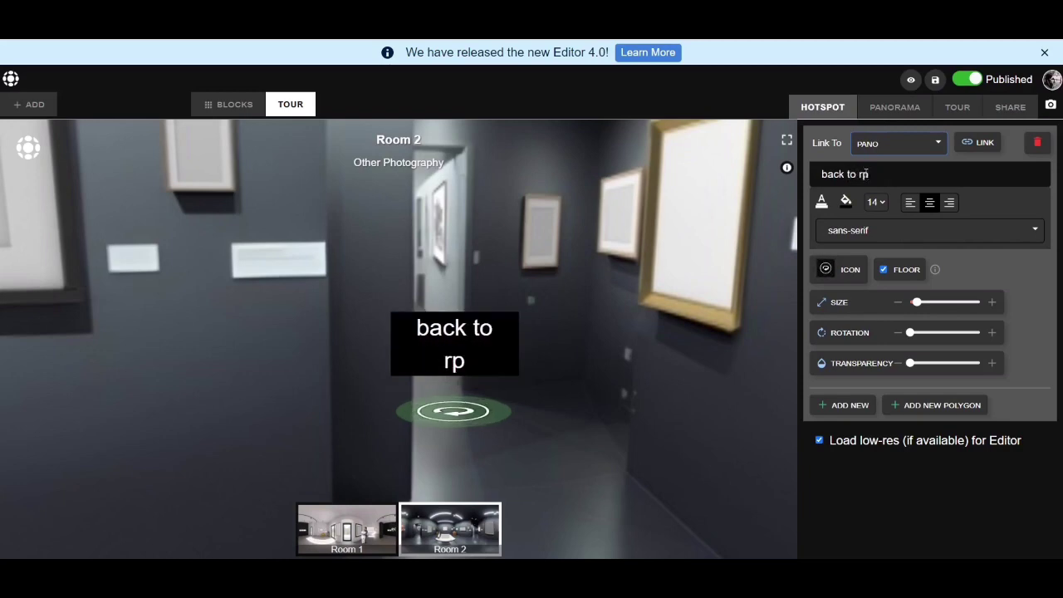
key(BackSpace)
text(oom)
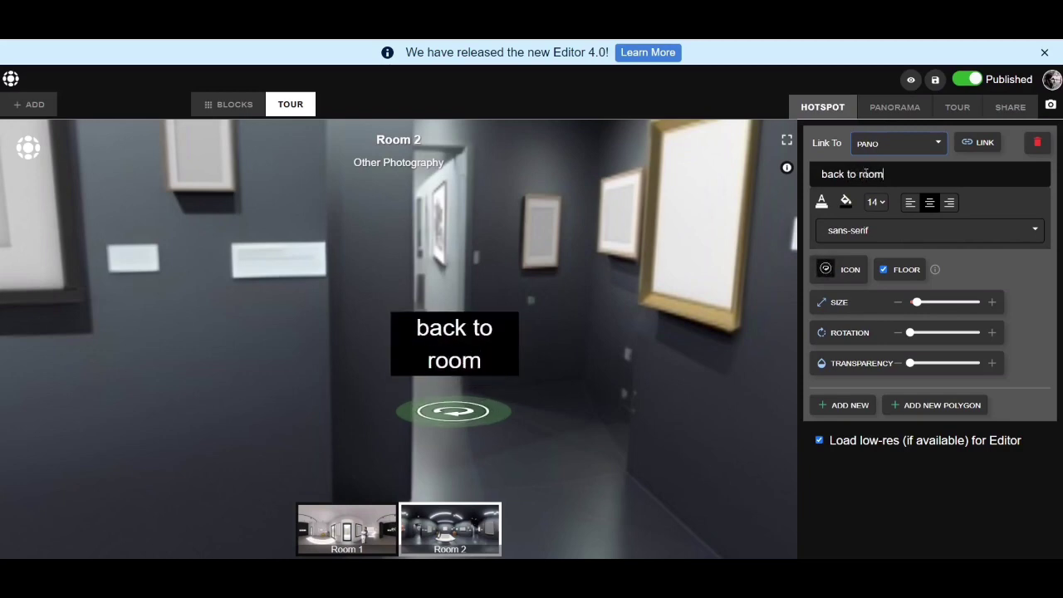
text( 1)
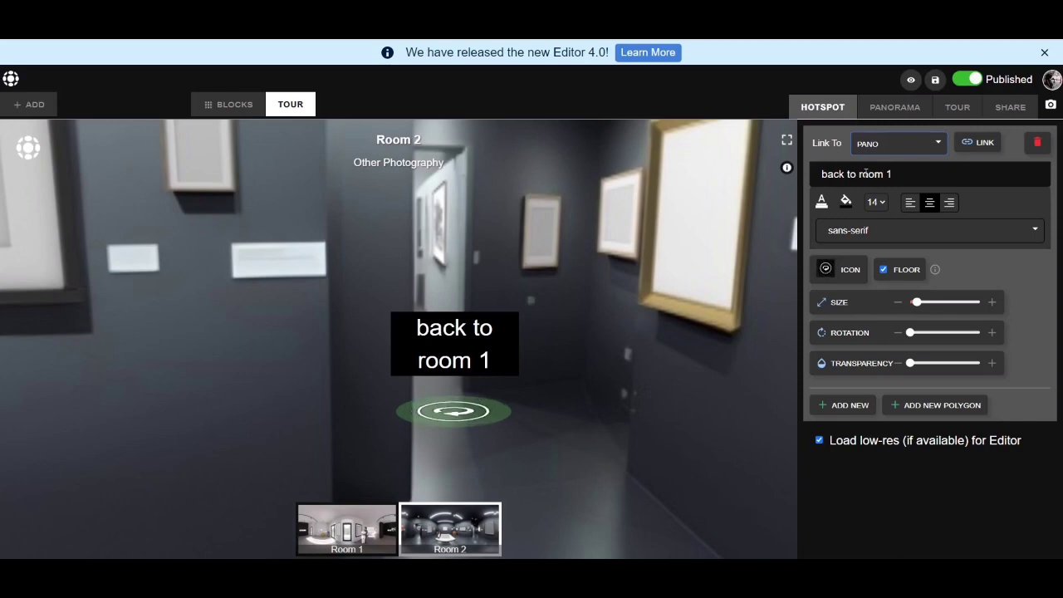
click(981, 146)
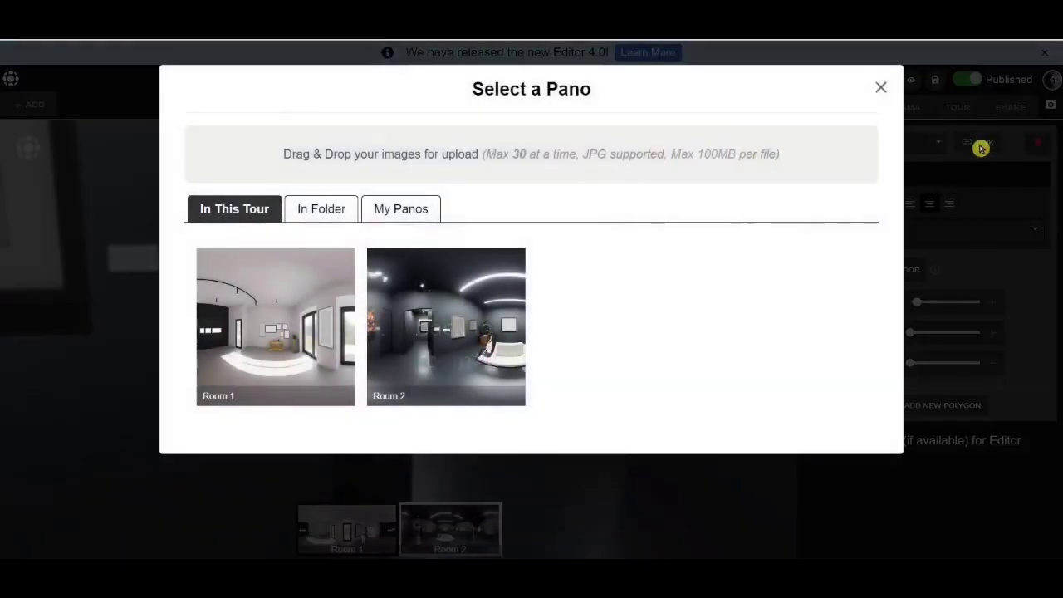
click(298, 337)
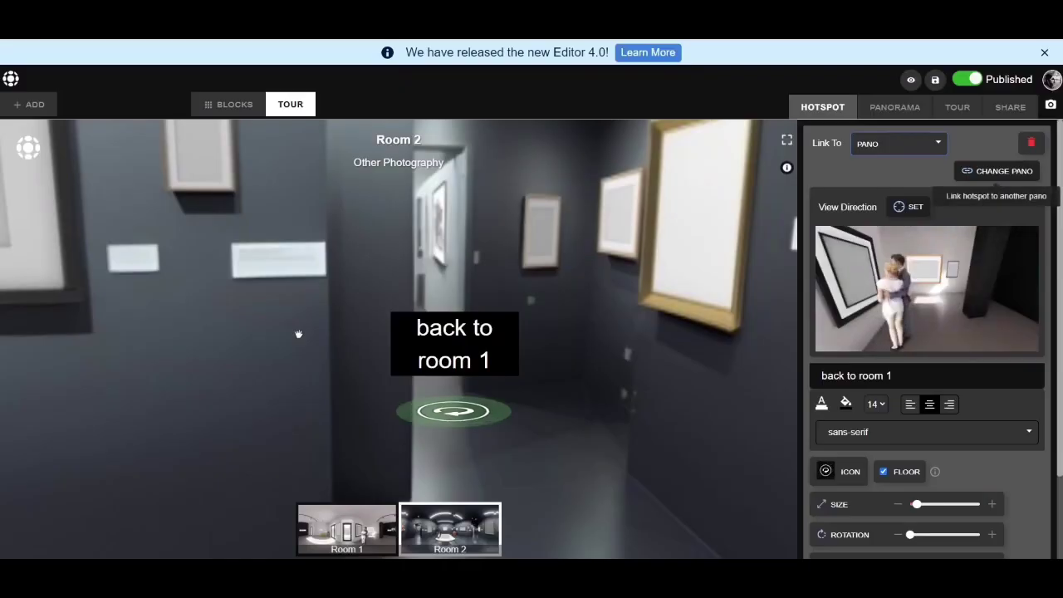
click(684, 363)
click(934, 80)
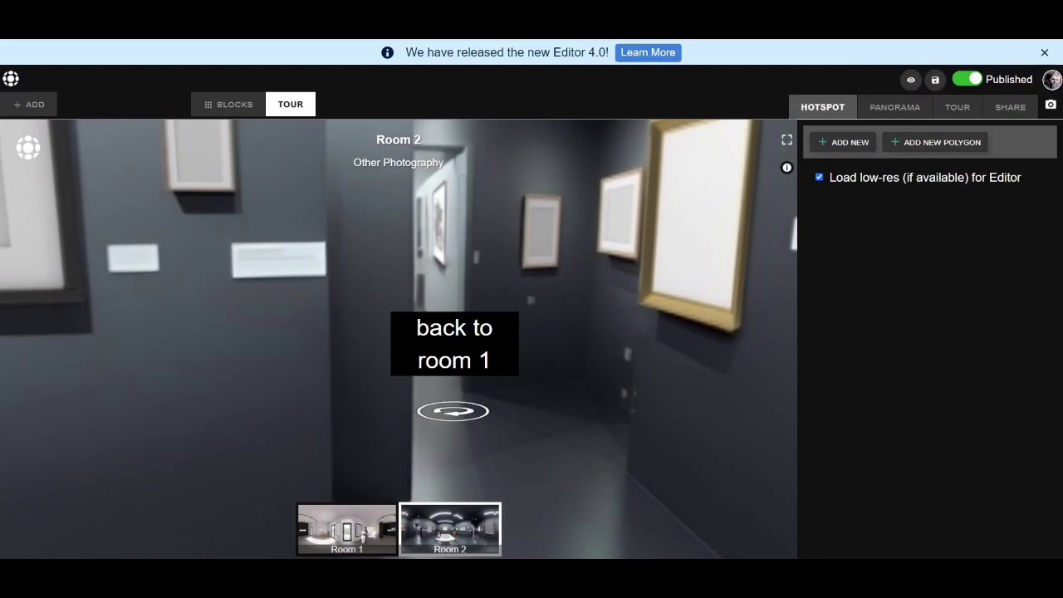
Preview the tour, view Room 1's light-painting photo, and go through the door into Room 2.
click(911, 80)
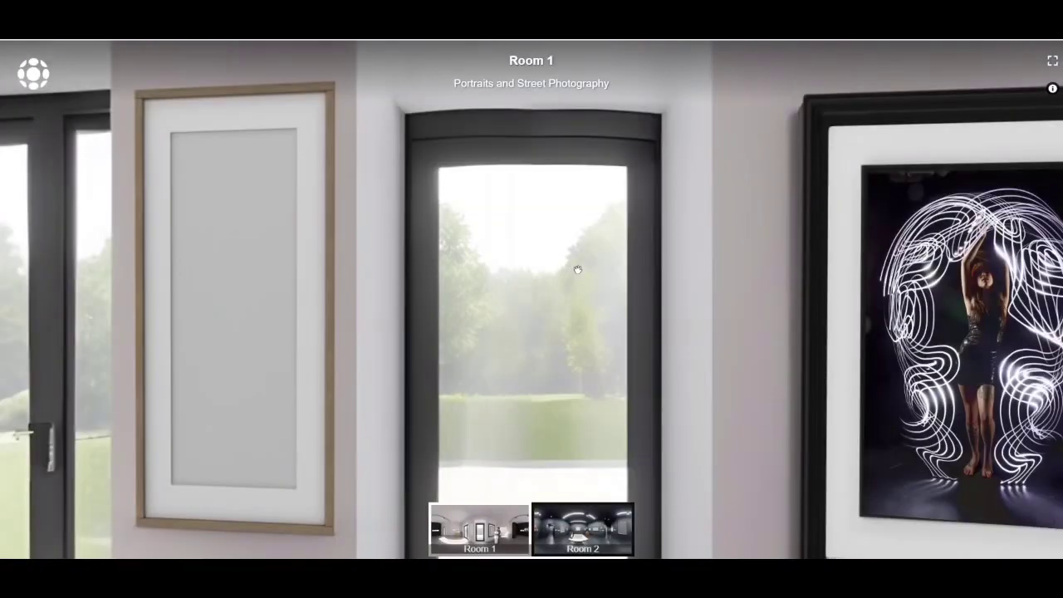
mouse_move(716, 340)
mouse_down()
mouse_move(498, 293)
mouse_move(277, 287)
mouse_up()
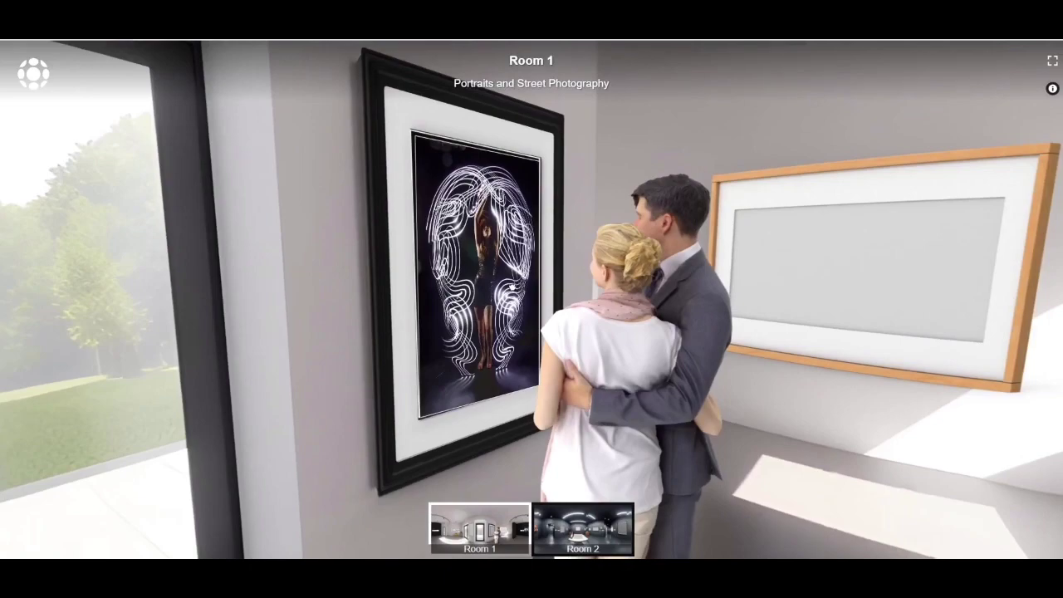
click(513, 288)
click(514, 288)
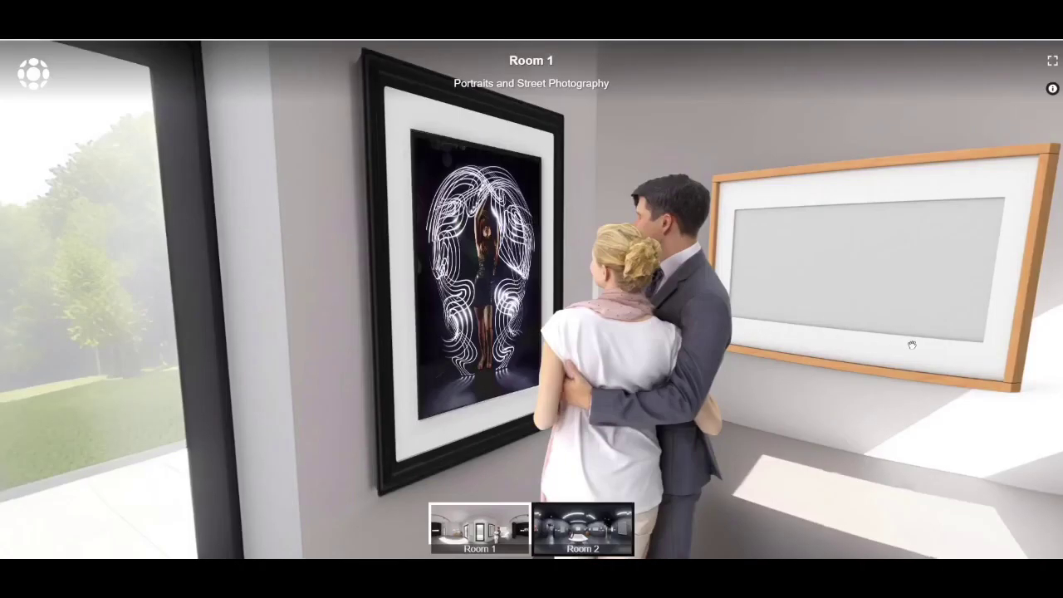
drag(911, 345, 717, 327)
drag(863, 341, 341, 308)
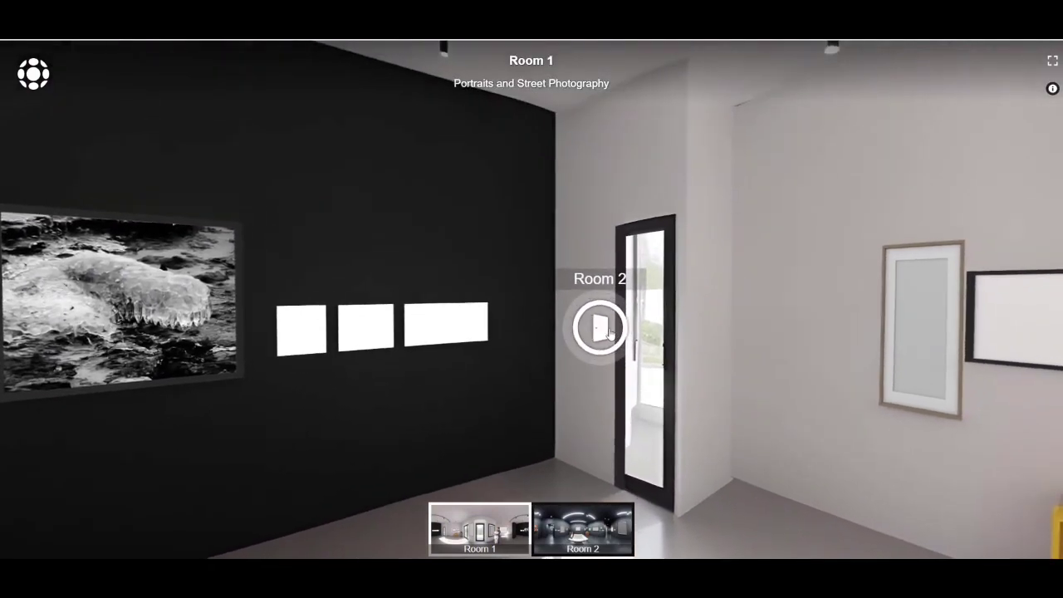
click(618, 347)
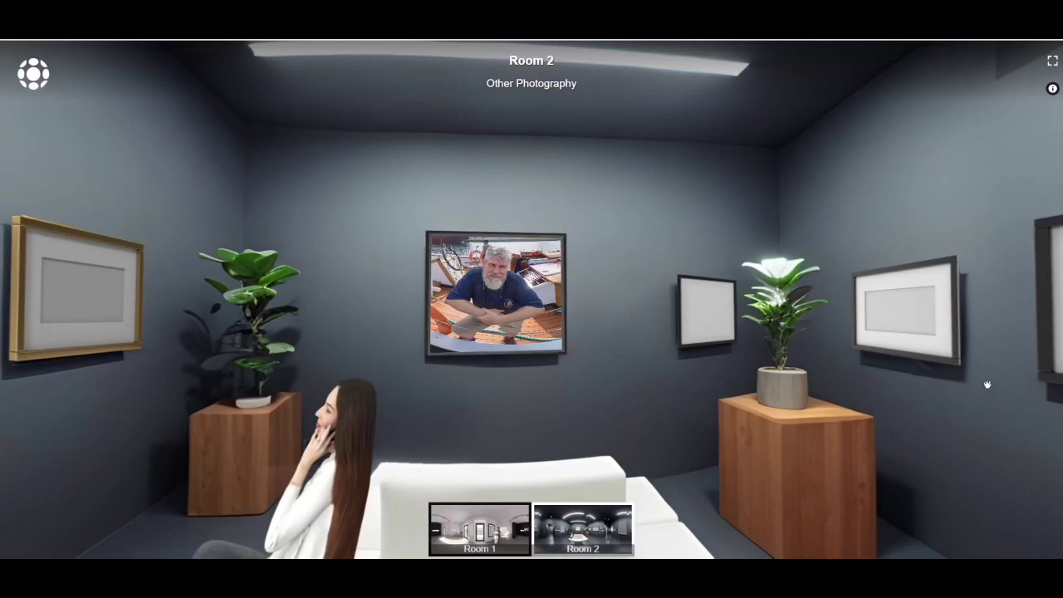
In Room 2's corridor, use the 'back to room 1' hotspot to return to Room 1.
drag(973, 387, 479, 296)
drag(567, 287, 230, 307)
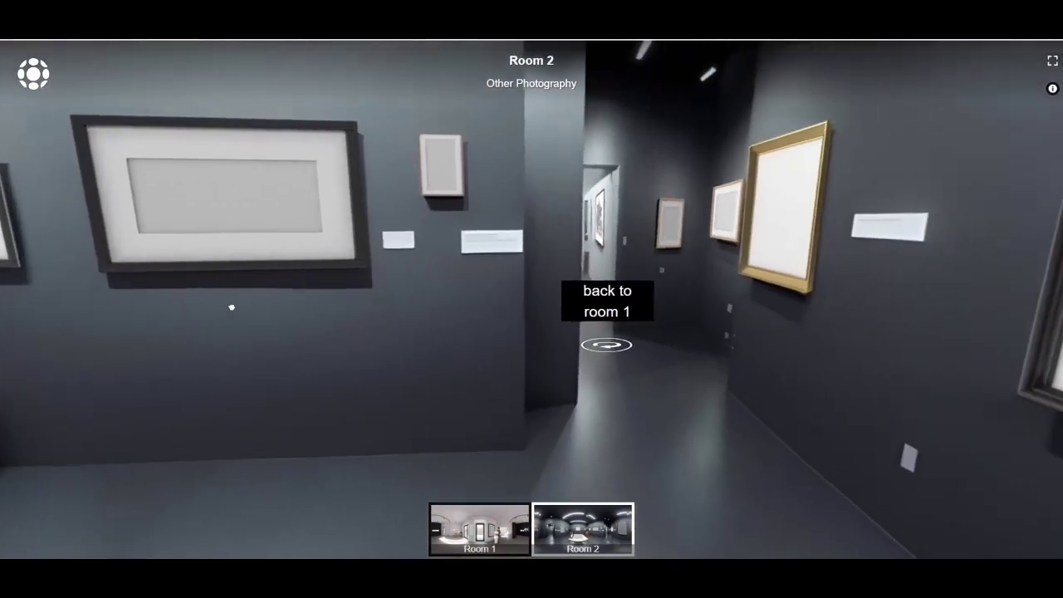
click(608, 349)
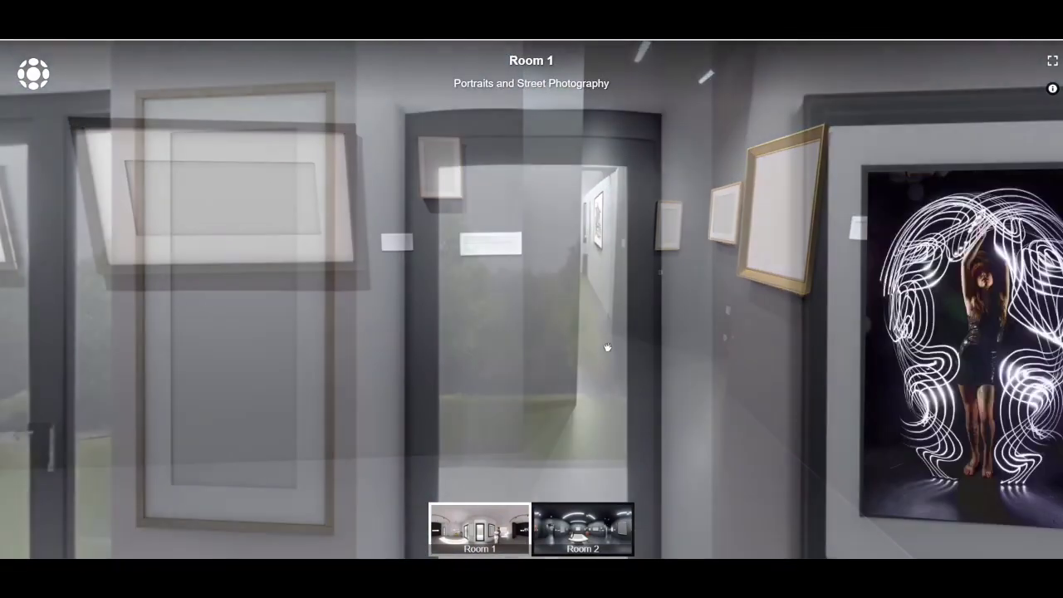
drag(732, 348, 396, 304)
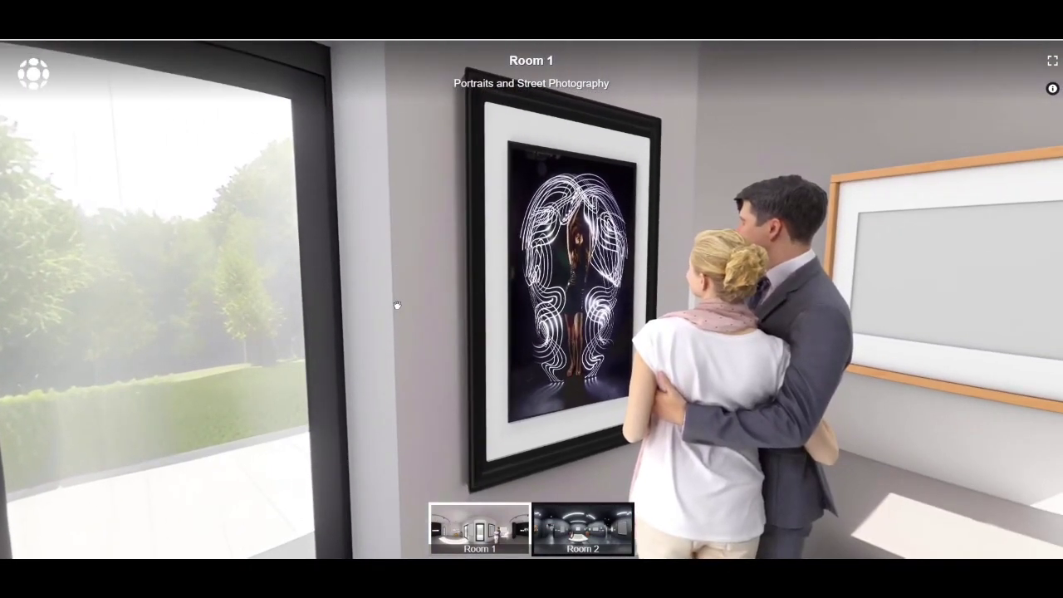